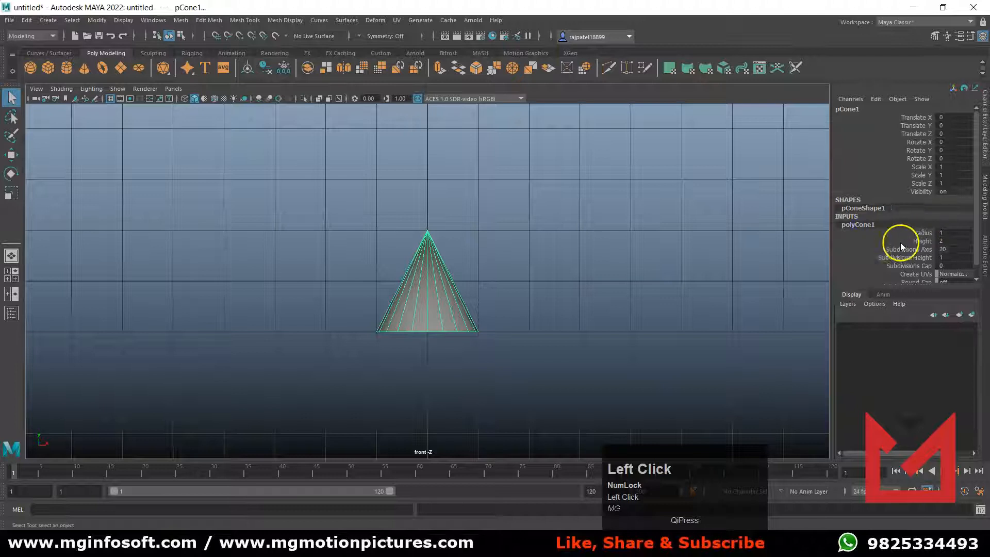
Set the cone's height to 1 and its radius to 0.5
{"action": "left_click", "coordinate": [950, 241]}
{"action": "key", "text": "Return"}
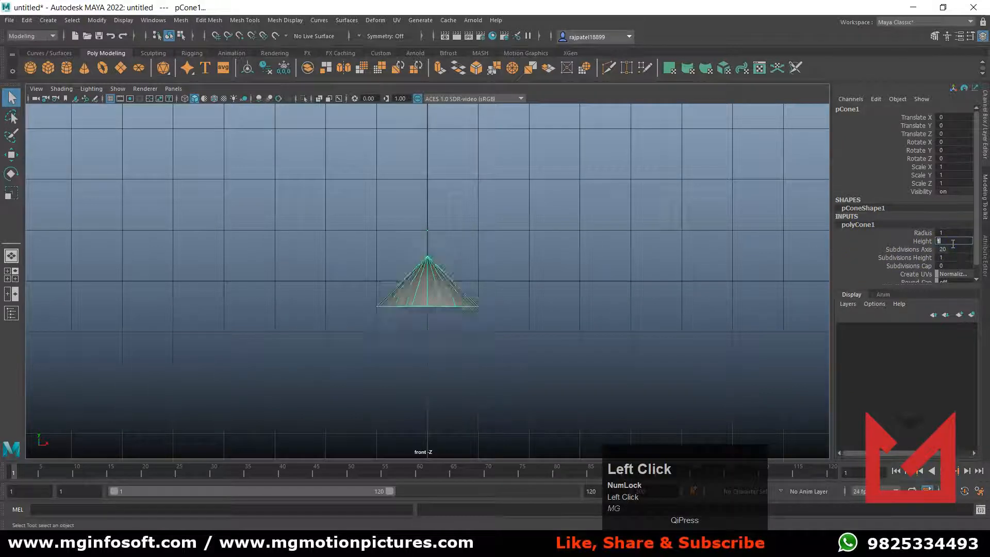
{"action": "left_click", "coordinate": [952, 233]}
{"action": "type", "text": "0"}
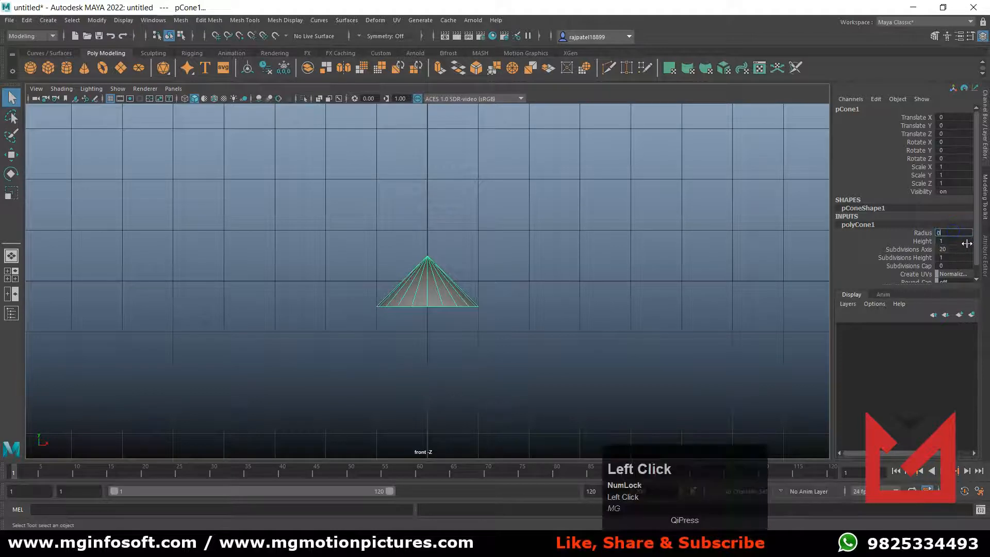
{"action": "type", "text": ".5"}
{"action": "key", "text": "Return"}
{"action": "scroll", "coordinate": [481, 317], "scroll_direction": "up", "scroll_amount": 4, "text": "alt"}
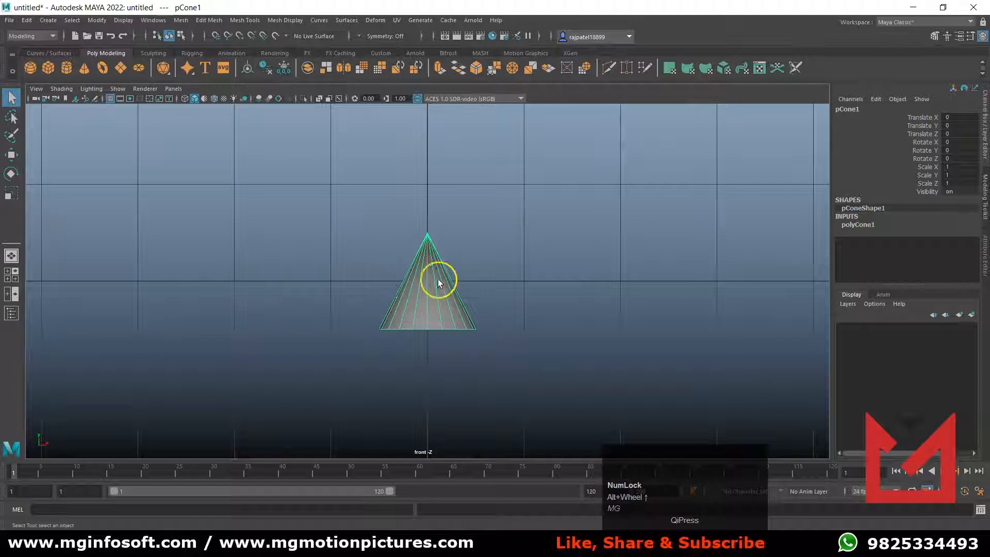
Snap the cone's pivot to the centre of its base and move the cone up so the base sits on the grid origin
{"action": "left_click", "coordinate": [435, 297]}
{"action": "key", "text": "w"}
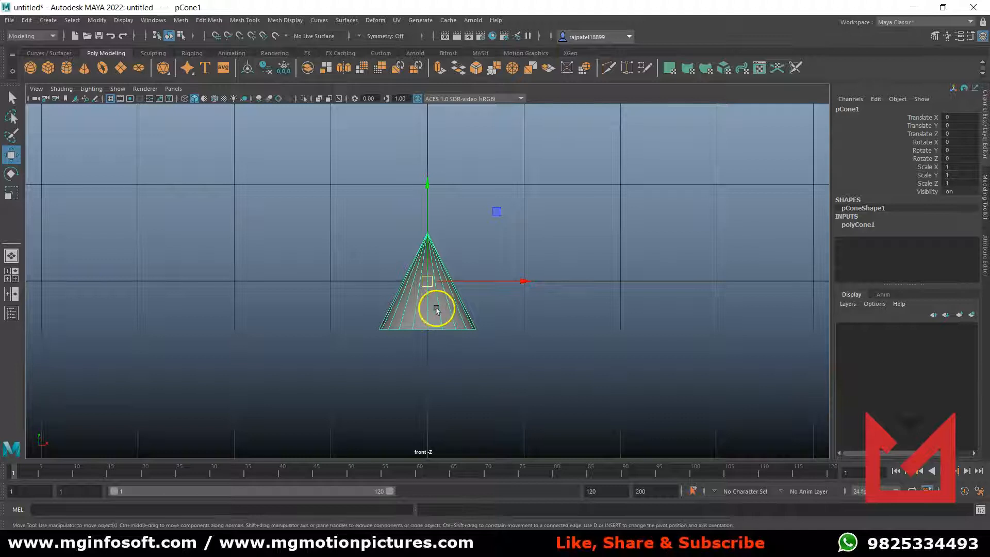
{"action": "key", "text": "d"}
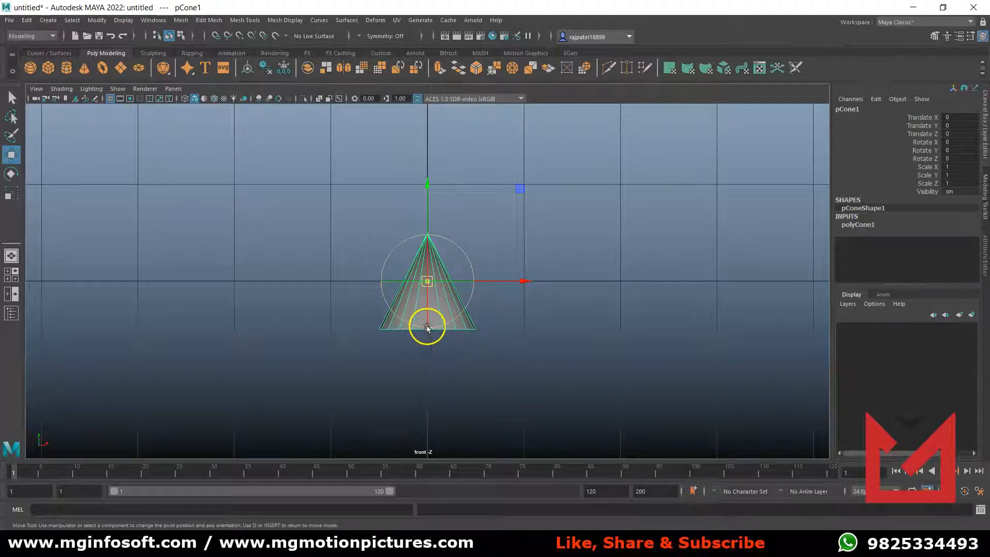
{"action": "key", "text": "v"}
{"action": "left_click_drag", "start_coordinate": [427, 283], "coordinate": [425, 329]}
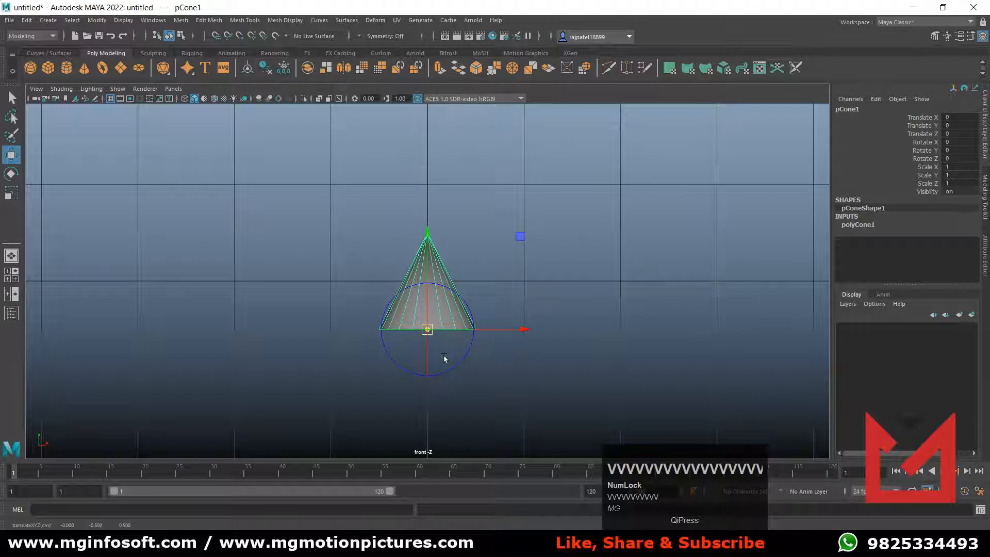
{"action": "key", "text": "d"}
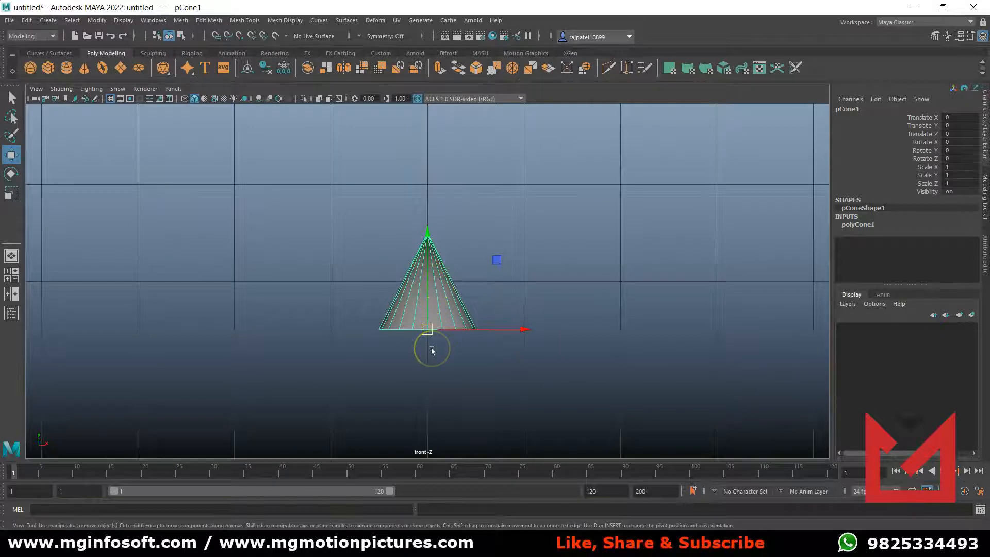
{"action": "key", "text": "x"}
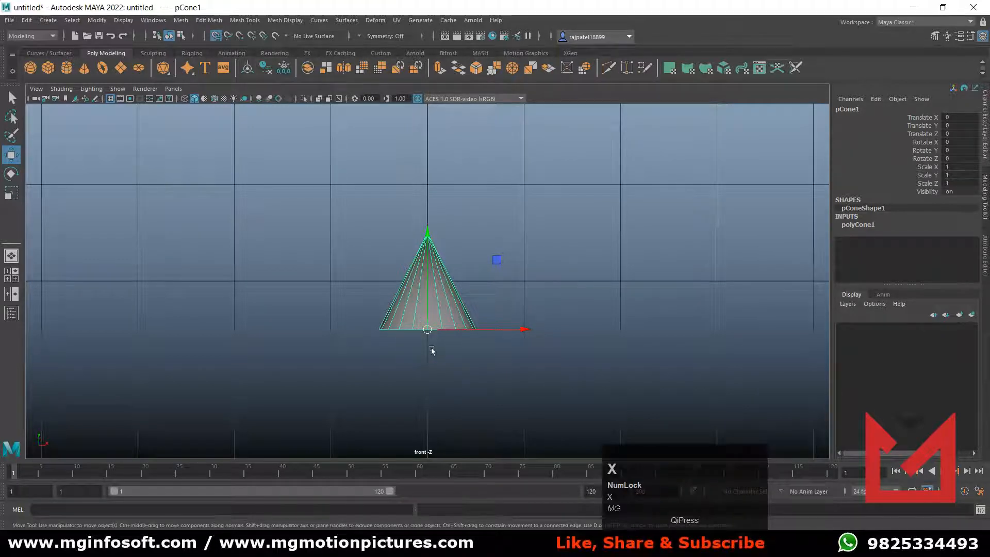
{"action": "left_click_drag", "start_coordinate": [427, 329], "coordinate": [424, 279]}
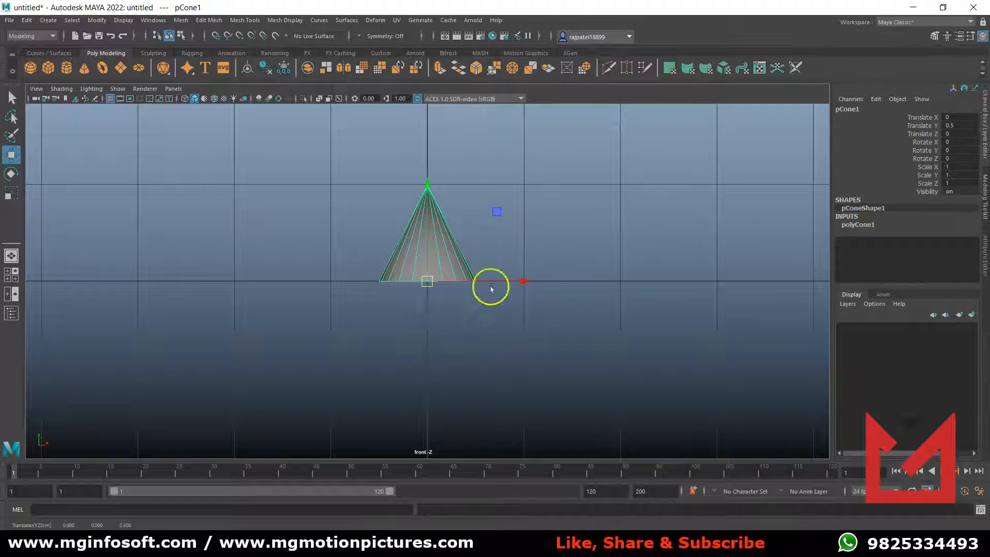
Deselect the cone and create a polygon cylinder at the origin
{"action": "key", "text": "space"}
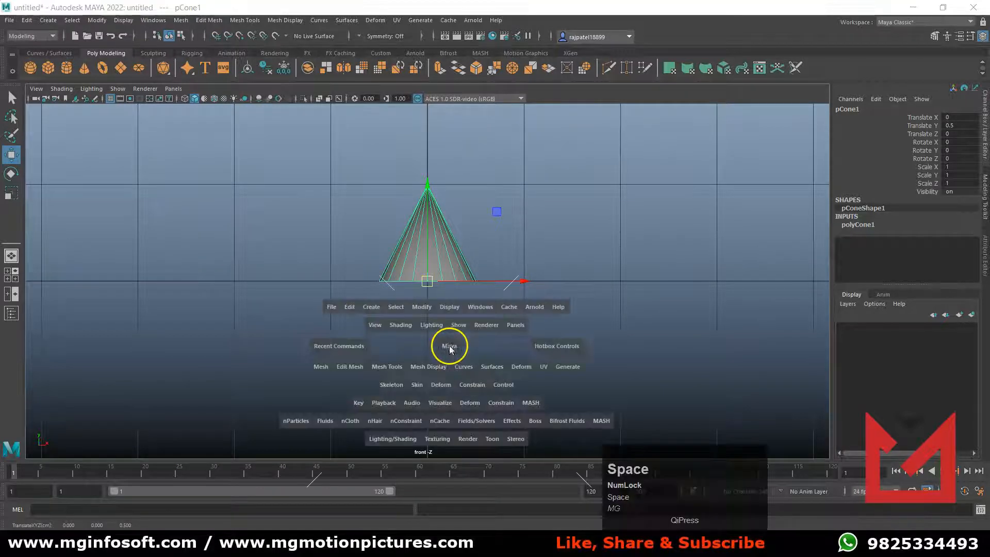
{"action": "key", "text": "space"}
{"action": "scroll", "coordinate": [466, 359], "scroll_direction": "up", "scroll_amount": 2, "text": "alt"}
{"action": "scroll", "coordinate": [466, 360], "scroll_direction": "up", "scroll_amount": 2, "text": "alt"}
{"action": "left_click_drag", "start_coordinate": [453, 369], "coordinate": [490, 372], "text": "alt"}
{"action": "key", "text": "space"}
{"action": "key", "text": "space"}
{"action": "scroll", "coordinate": [482, 317], "scroll_direction": "down", "scroll_amount": 3}
{"action": "middle_click_drag", "start_coordinate": [509, 301], "coordinate": [450, 349], "text": "alt"}
{"action": "scroll", "coordinate": [447, 338], "scroll_direction": "up", "scroll_amount": 3, "text": "alt"}
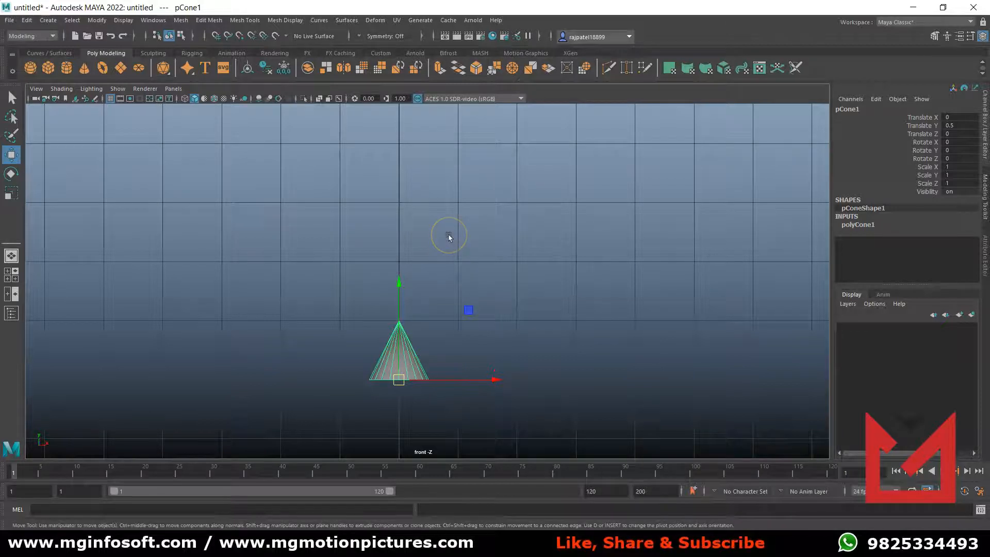
{"action": "left_click", "coordinate": [449, 236]}
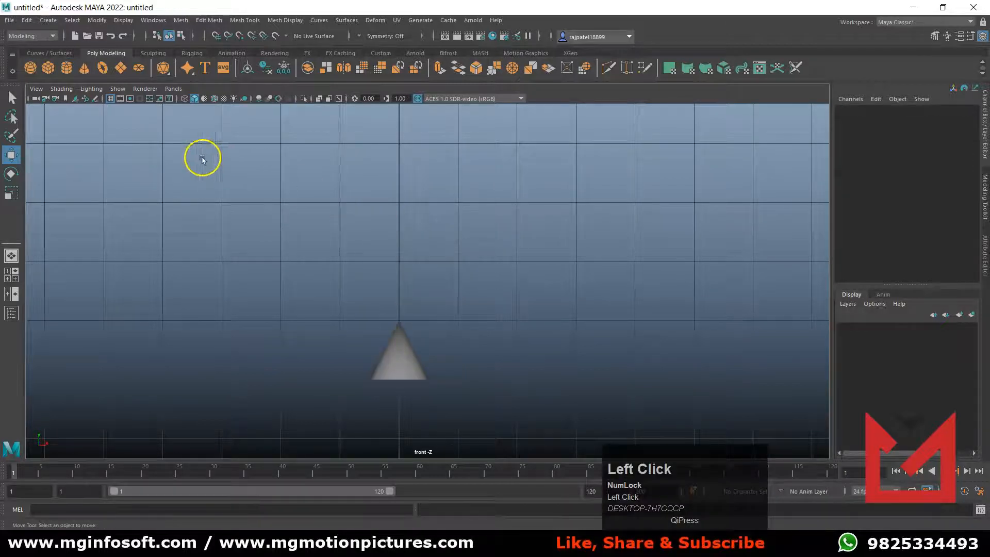
{"action": "left_click", "coordinate": [67, 70]}
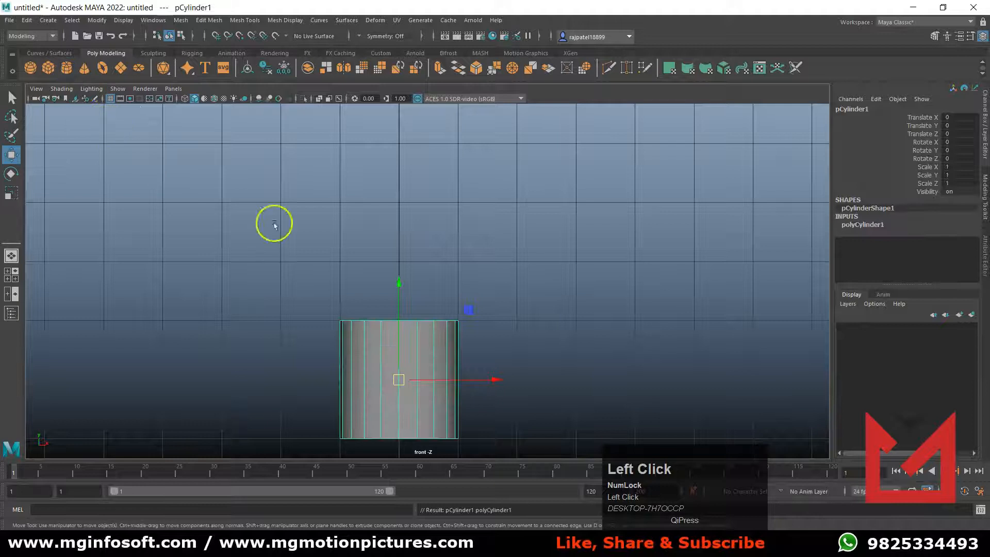
Raise the cylinder to about 1.44 on the Y axis, using wireframe display to place its lower end around the cone's tip
{"action": "left_click_drag", "start_coordinate": [399, 292], "coordinate": [398, 188]}
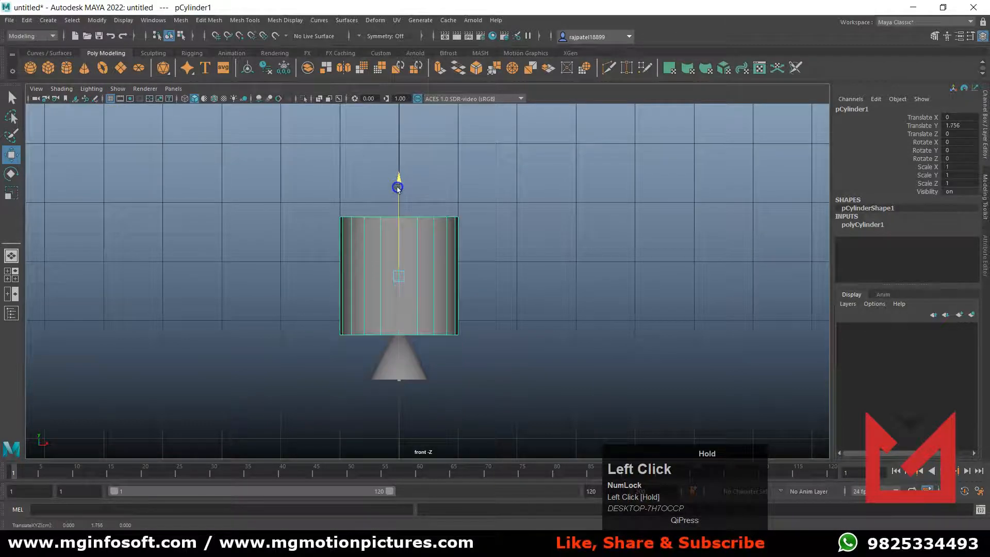
{"action": "key", "text": "4"}
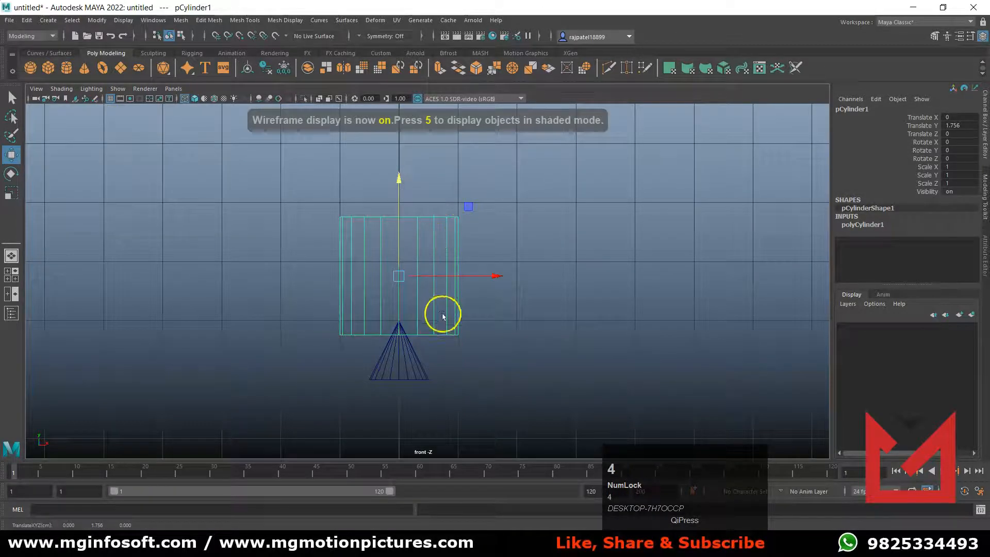
{"action": "left_click_drag", "start_coordinate": [398, 181], "coordinate": [399, 200]}
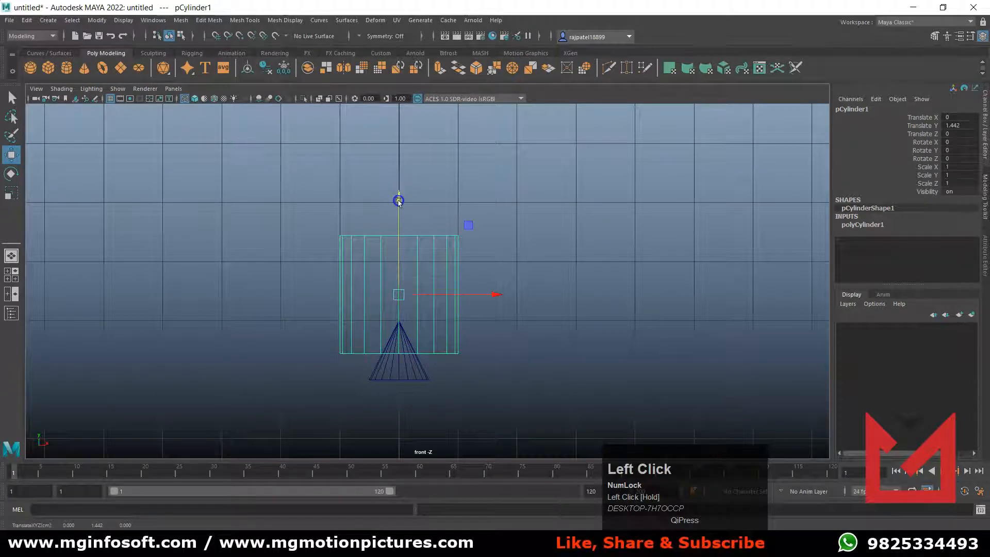
Reduce the cylinder's axis subdivisions to 12 in its construction inputs
{"action": "key", "text": "space"}
{"action": "key", "text": "space"}
{"action": "scroll", "coordinate": [503, 294], "scroll_direction": "up", "scroll_amount": 3}
{"action": "middle_click_drag", "start_coordinate": [504, 293], "coordinate": [483, 361], "text": "alt"}
{"action": "scroll", "coordinate": [504, 312], "scroll_direction": "down", "scroll_amount": 5}
{"action": "mouse_move", "coordinate": [506, 307]}
{"action": "left_mouse_down", "text": "alt"}
{"action": "mouse_move", "coordinate": [502, 294]}
{"action": "mouse_move", "coordinate": [510, 303]}
{"action": "left_mouse_up", "text": "alt"}
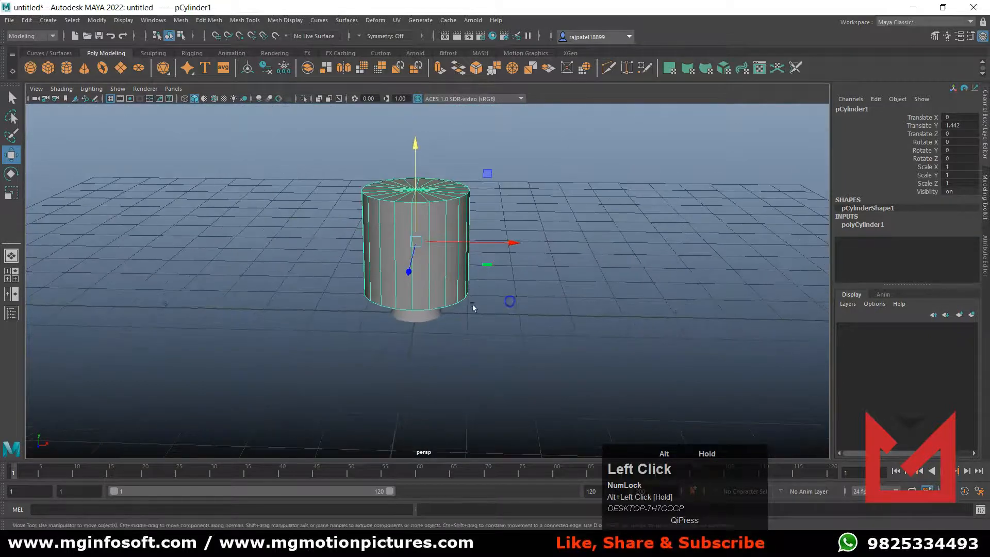
{"action": "left_click", "coordinate": [862, 225]}
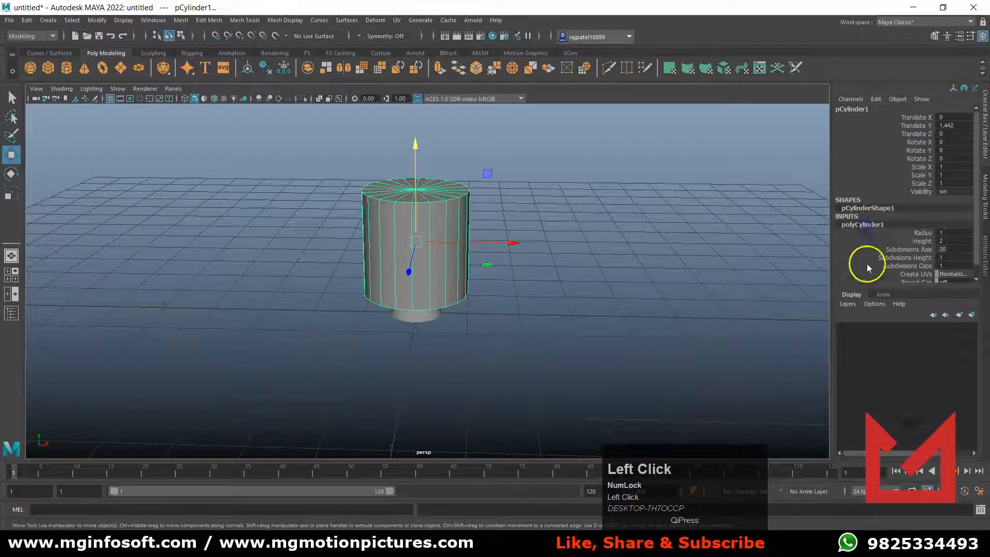
{"action": "left_click", "coordinate": [909, 250]}
{"action": "middle_click_drag", "start_coordinate": [658, 290], "coordinate": [688, 291]}
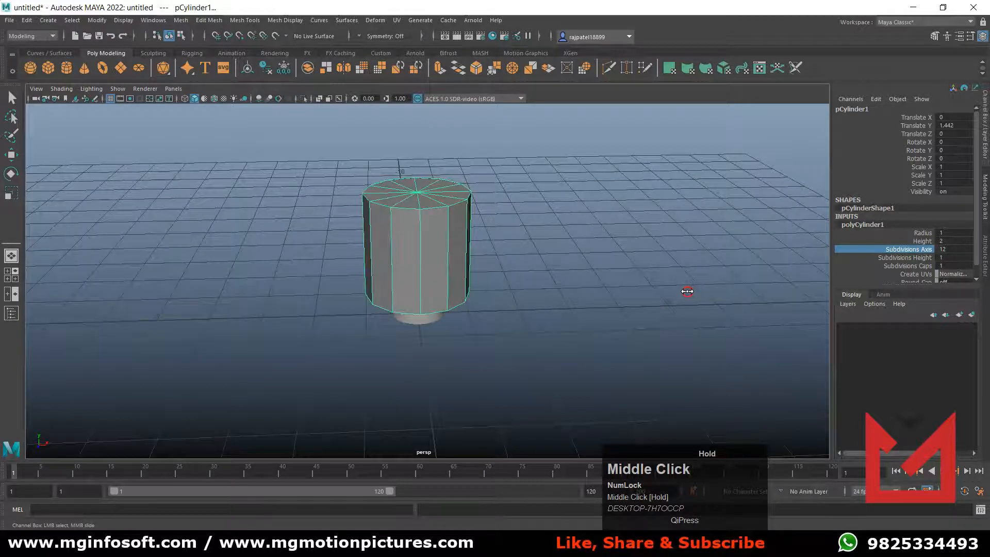
Set the cylinder's cap subdivisions to 0
{"action": "left_click_drag", "start_coordinate": [691, 336], "coordinate": [621, 345], "text": "alt"}
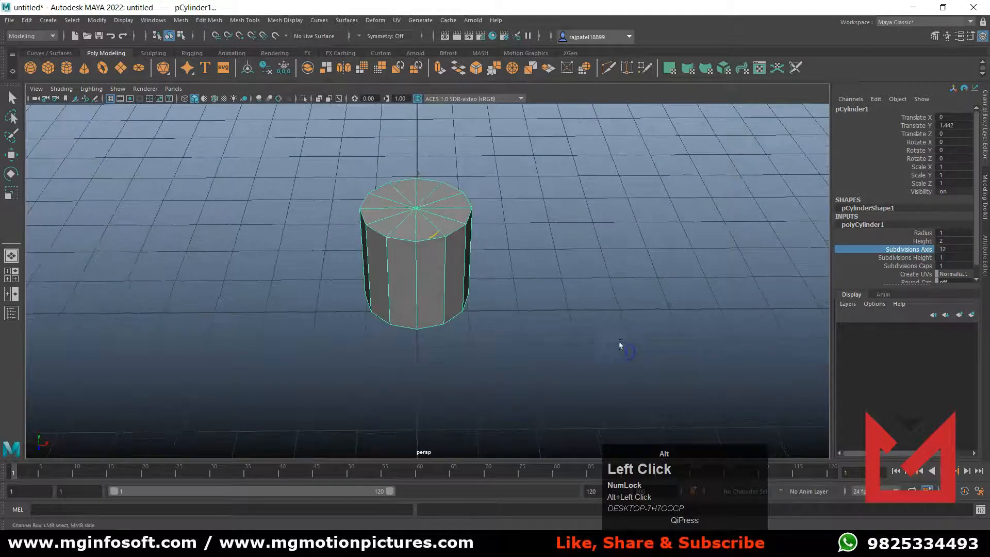
{"action": "left_click_drag", "start_coordinate": [683, 302], "coordinate": [682, 273], "text": "alt"}
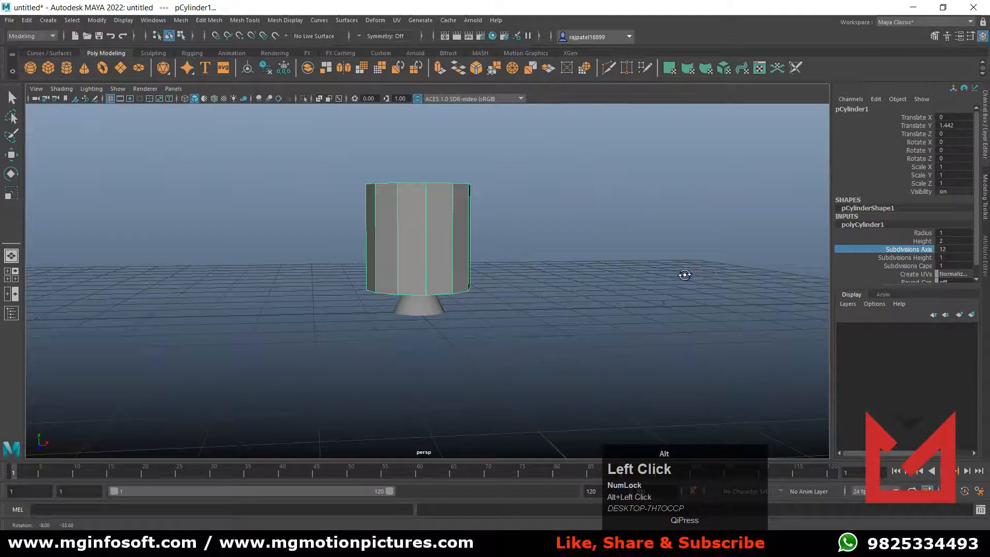
{"action": "left_click", "coordinate": [954, 265]}
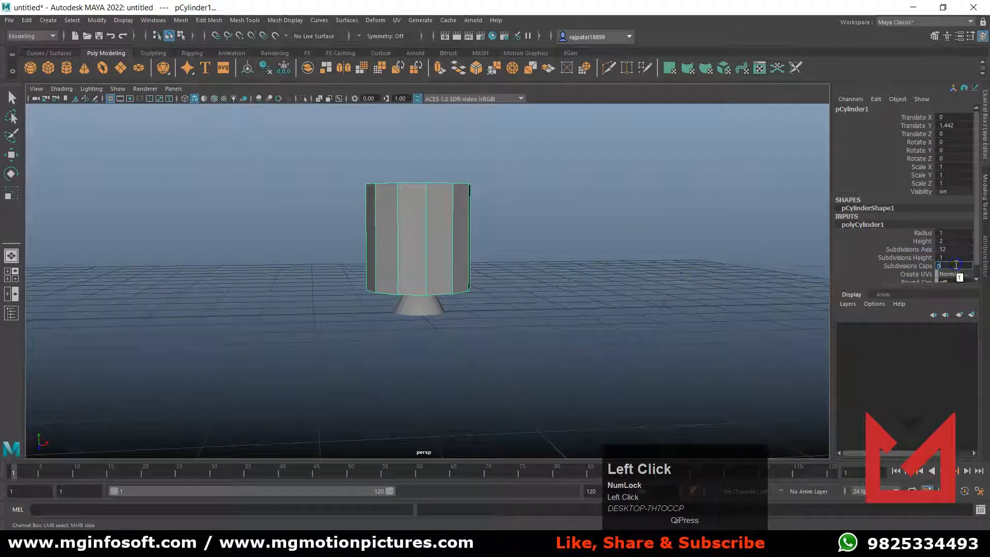
{"action": "type", "text": "0"}
{"action": "left_click_drag", "start_coordinate": [514, 375], "coordinate": [484, 338], "text": "alt"}
{"action": "scroll", "coordinate": [466, 350], "scroll_direction": "down", "scroll_amount": 2, "text": "alt"}
{"action": "middle_click_drag", "start_coordinate": [484, 338], "coordinate": [477, 380], "text": "alt"}
{"action": "left_click_drag", "start_coordinate": [478, 380], "coordinate": [475, 391], "text": "alt"}
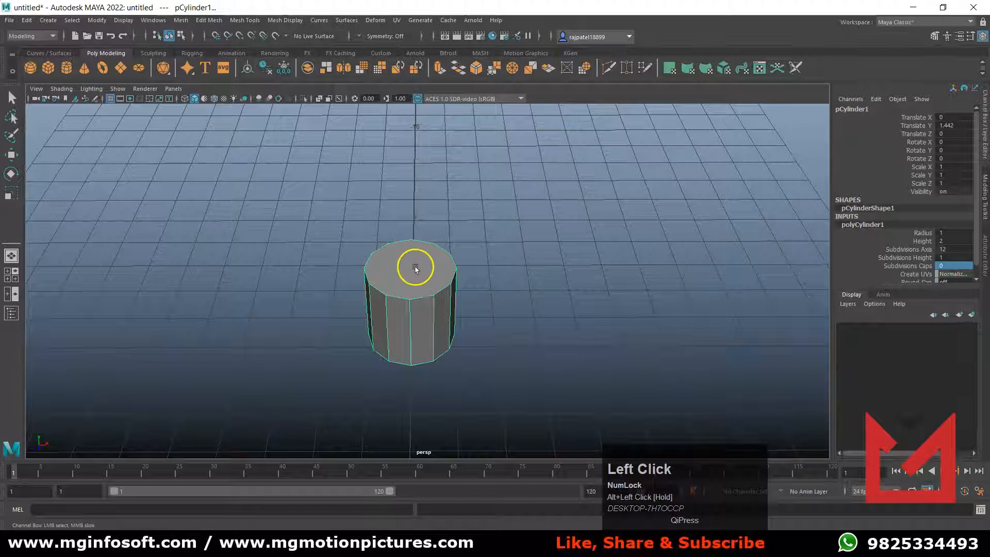
Extrude the cylinder's top face upward with a Local Translate Z of 2, and clear the selection
{"action": "left_click_drag", "start_coordinate": [576, 348], "coordinate": [577, 335], "text": "alt"}
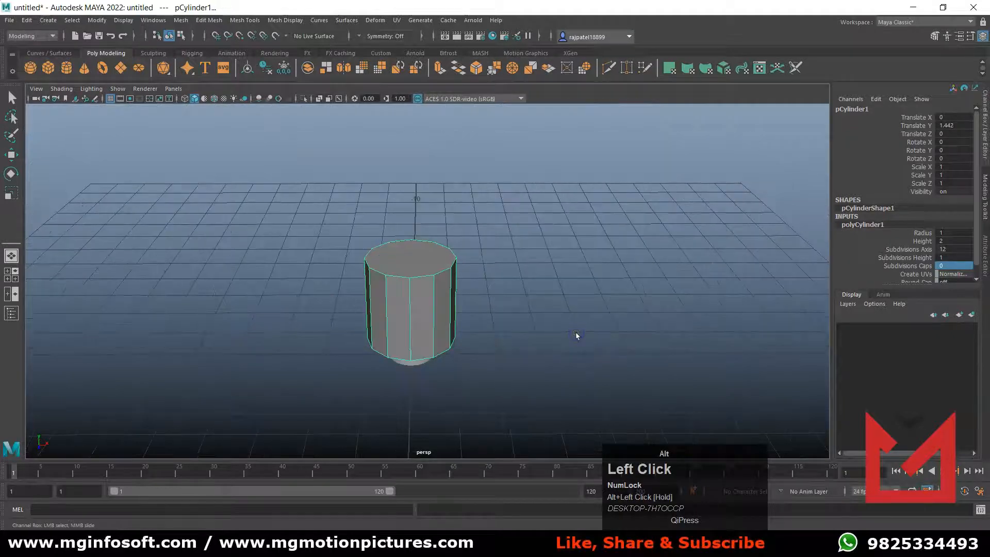
{"action": "right_click", "coordinate": [413, 260]}
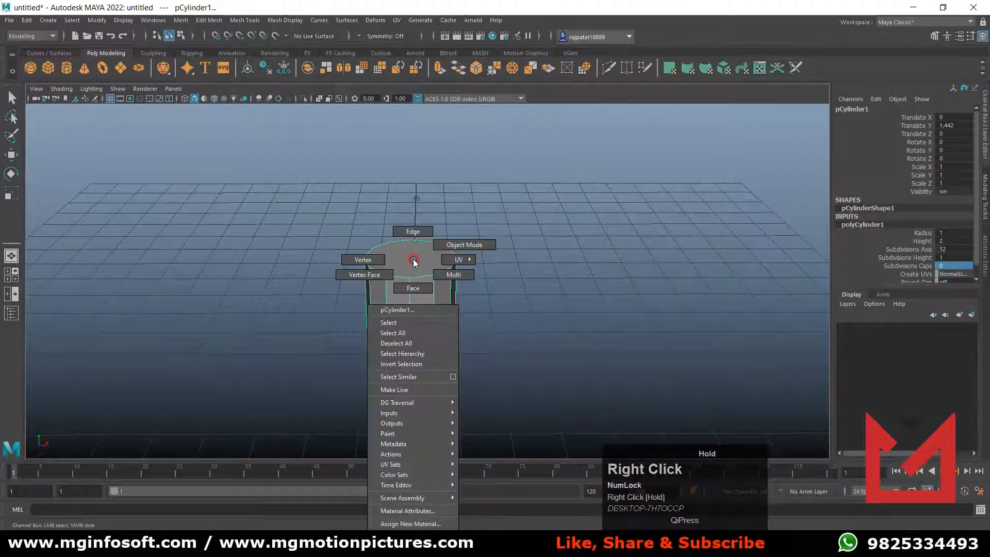
{"action": "right_click_drag", "start_coordinate": [409, 288], "coordinate": [409, 287]}
{"action": "left_click", "coordinate": [434, 259]}
{"action": "key", "text": "w"}
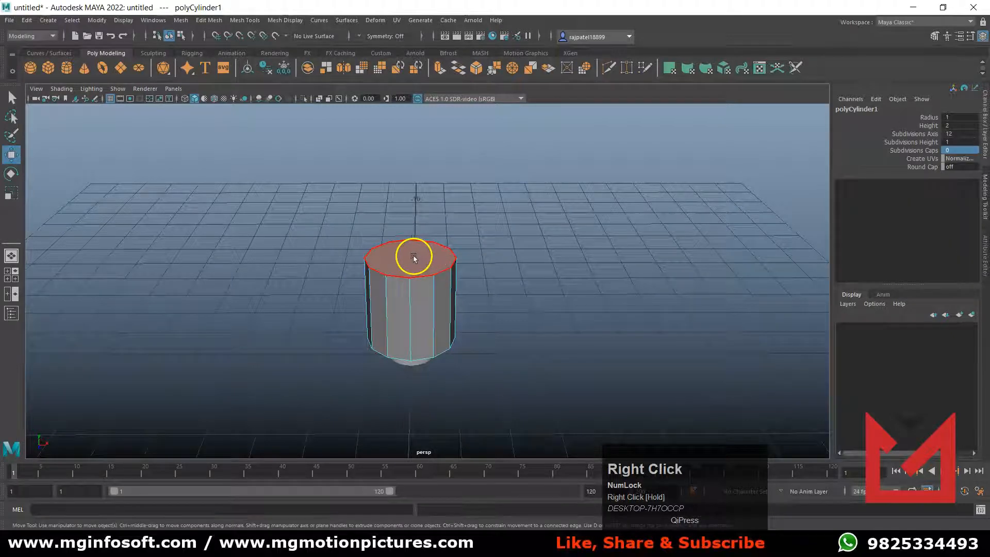
{"action": "left_click", "coordinate": [414, 258]}
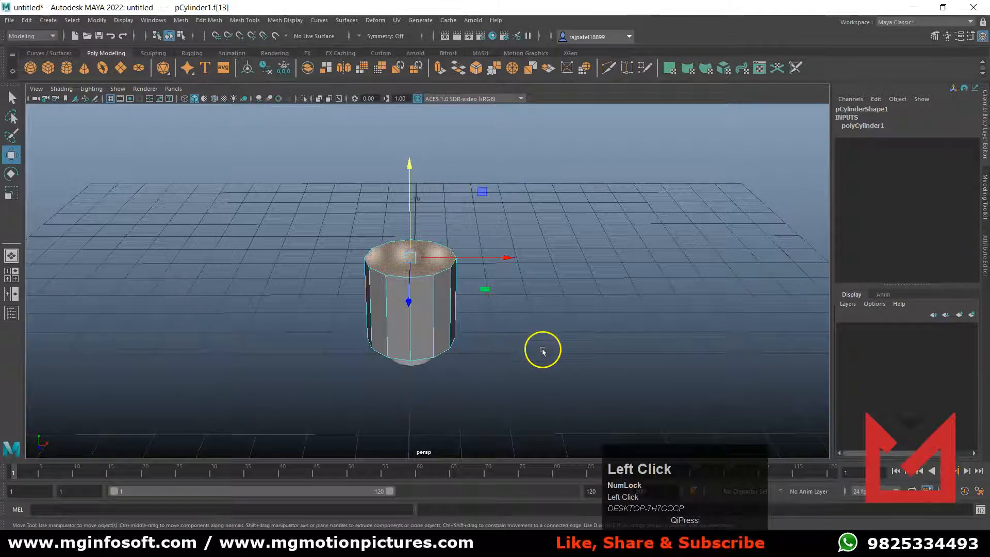
{"action": "key", "text": "ctrl+e"}
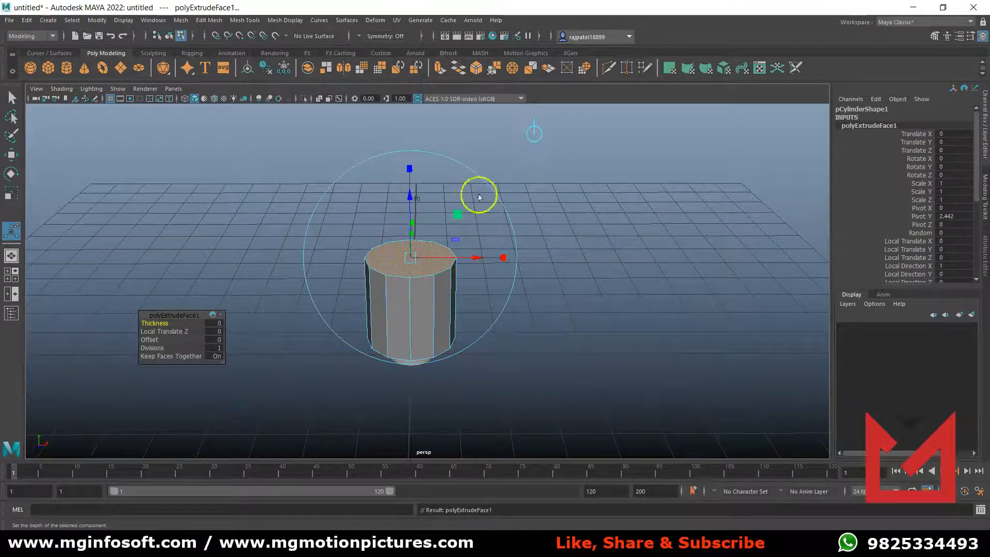
{"action": "left_click_drag", "start_coordinate": [159, 316], "coordinate": [191, 246]}
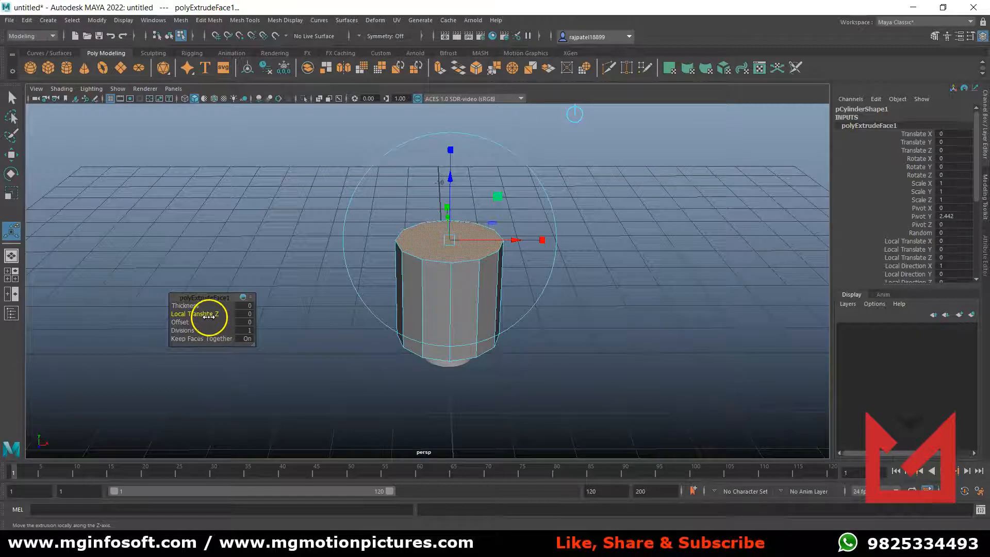
{"action": "left_click_drag", "start_coordinate": [207, 315], "coordinate": [212, 314]}
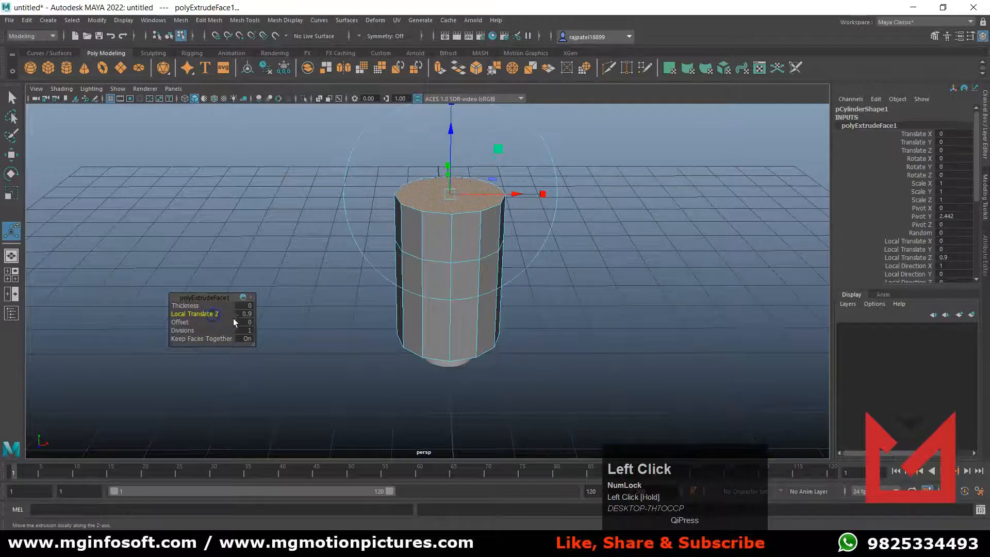
{"action": "type", "text": "2"}
{"action": "key", "text": "Return"}
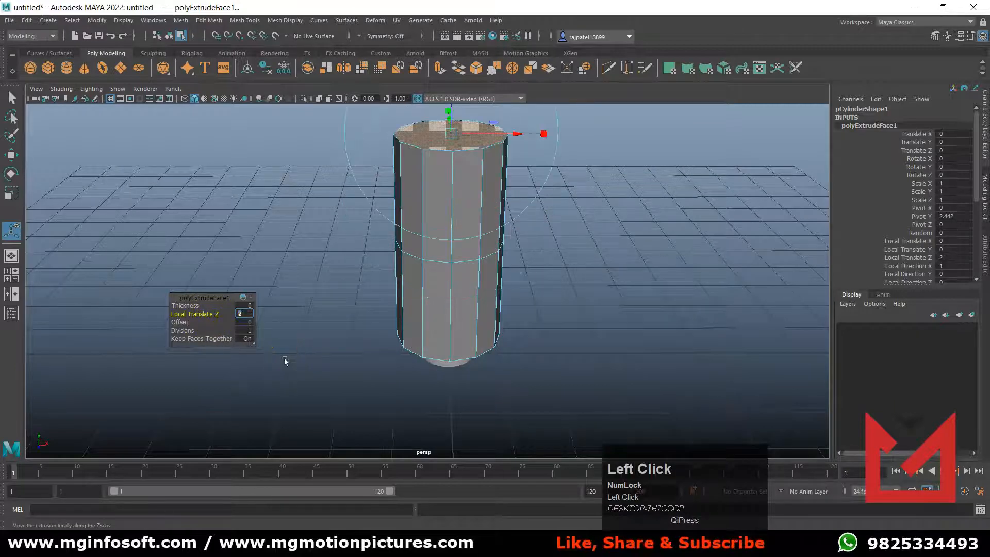
{"action": "left_click", "coordinate": [398, 356]}
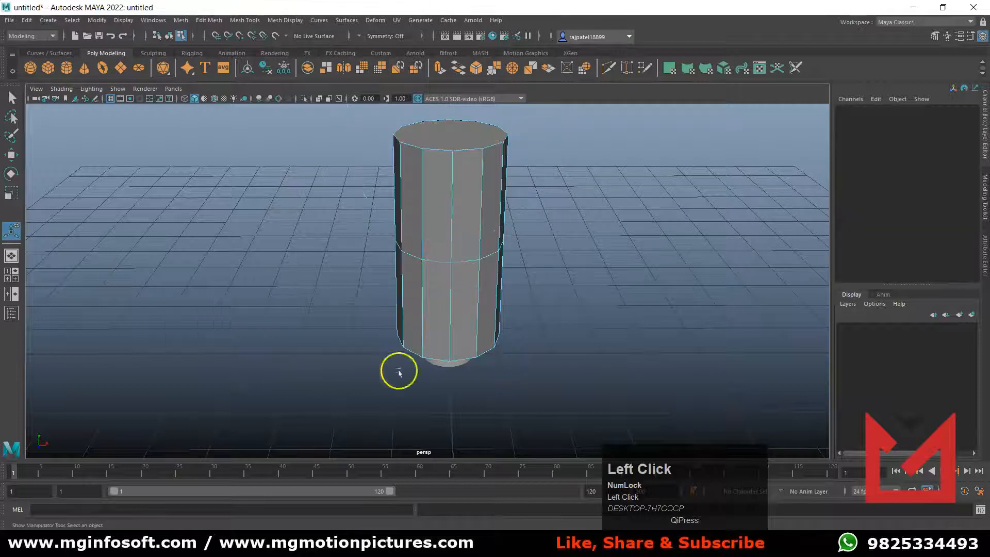
Select the new top face of the lengthened cylinder and extrude it again with a Local Translate Z of 2, in shaded front view
{"action": "left_click", "coordinate": [454, 133]}
{"action": "scroll", "coordinate": [588, 274], "scroll_direction": "down", "scroll_amount": 3}
{"action": "key", "text": "space"}
{"action": "key", "text": "space"}
{"action": "middle_click_drag", "start_coordinate": [402, 351], "coordinate": [403, 404], "text": "alt"}
{"action": "key", "text": "5"}
{"action": "middle_click_drag", "start_coordinate": [530, 297], "coordinate": [527, 348], "text": "alt"}
{"action": "key", "text": "ctrl+e"}
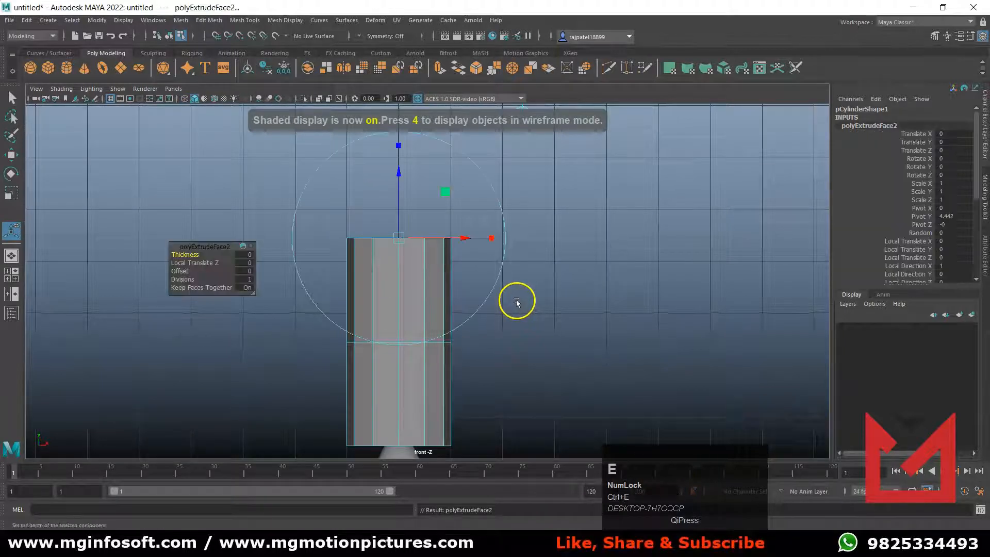
{"action": "left_click", "coordinate": [248, 263]}
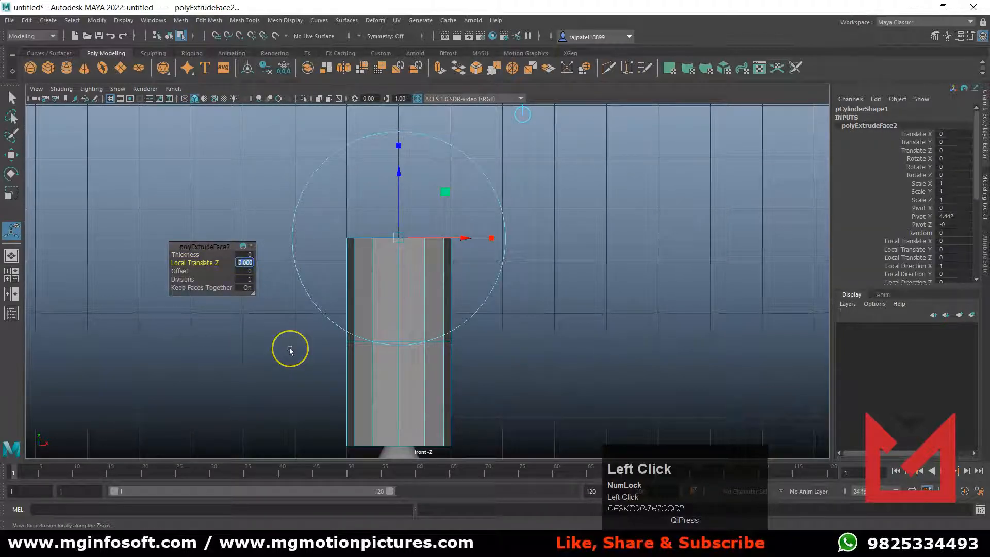
{"action": "type", "text": "2"}
{"action": "key", "text": "Return"}
Extrude the cylinder's top face again with a Local Translate Z of 1.5, working in perspective view
{"action": "left_click_drag", "start_coordinate": [533, 287], "coordinate": [511, 328]}
{"action": "key", "text": "space"}
{"action": "key", "text": "space"}
{"action": "left_click", "coordinate": [435, 259]}
{"action": "key", "text": "ctrl+e"}
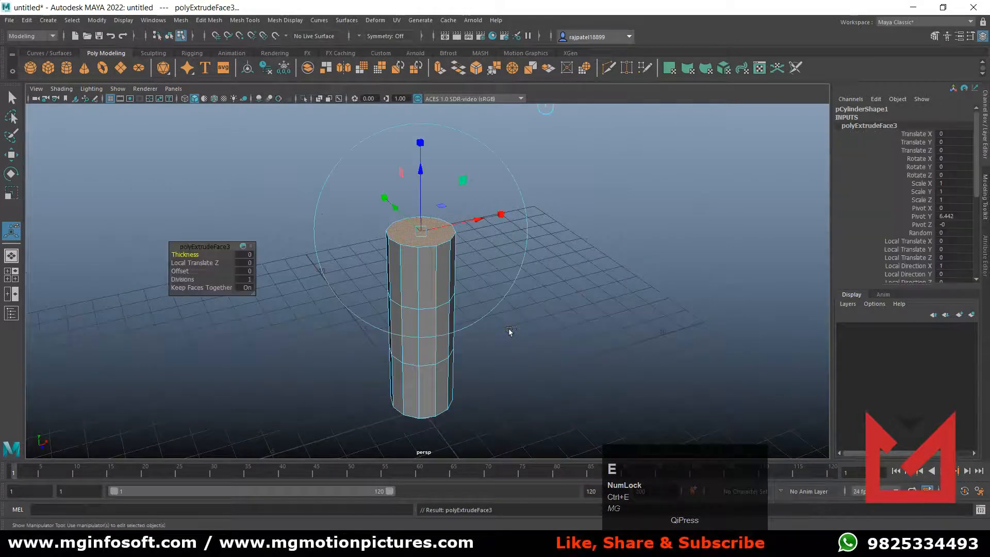
{"action": "left_click", "coordinate": [212, 264]}
{"action": "left_click", "coordinate": [247, 263]}
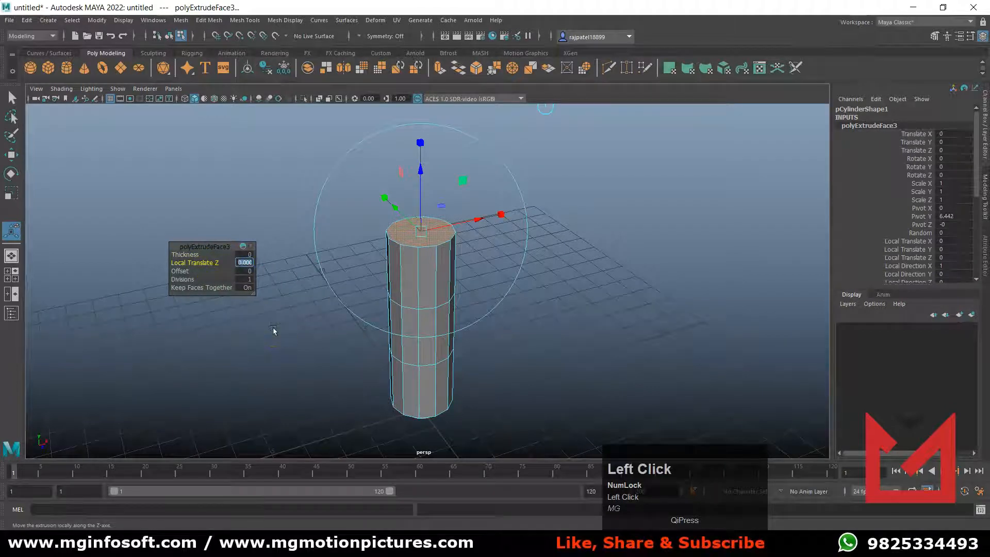
{"action": "type", "text": "1.5"}
{"action": "key", "text": "Return"}
{"action": "left_click", "coordinate": [430, 181]}
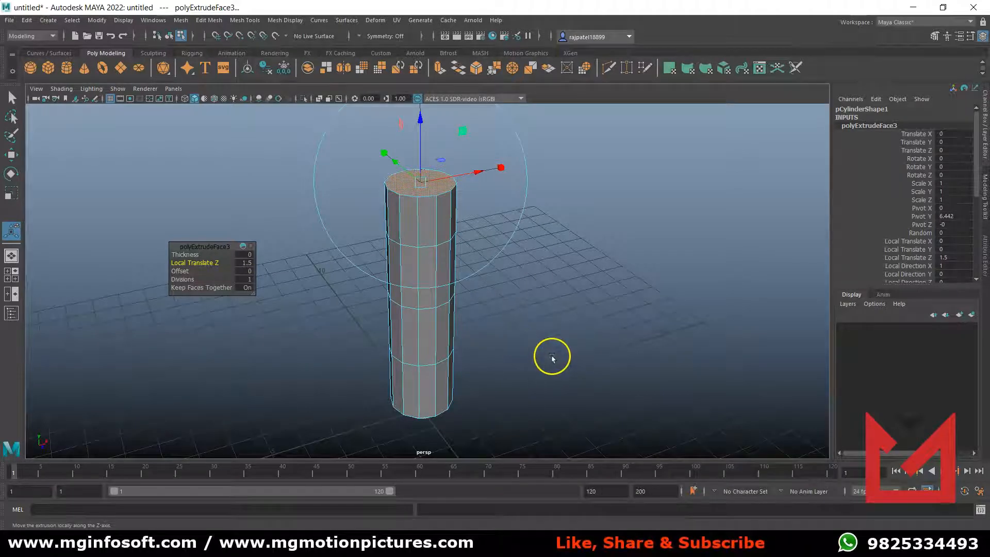
Select the new top face and scale it down uniformly so the uppermost section tapers inward
{"action": "left_click", "coordinate": [540, 316]}
{"action": "left_click", "coordinate": [422, 179]}
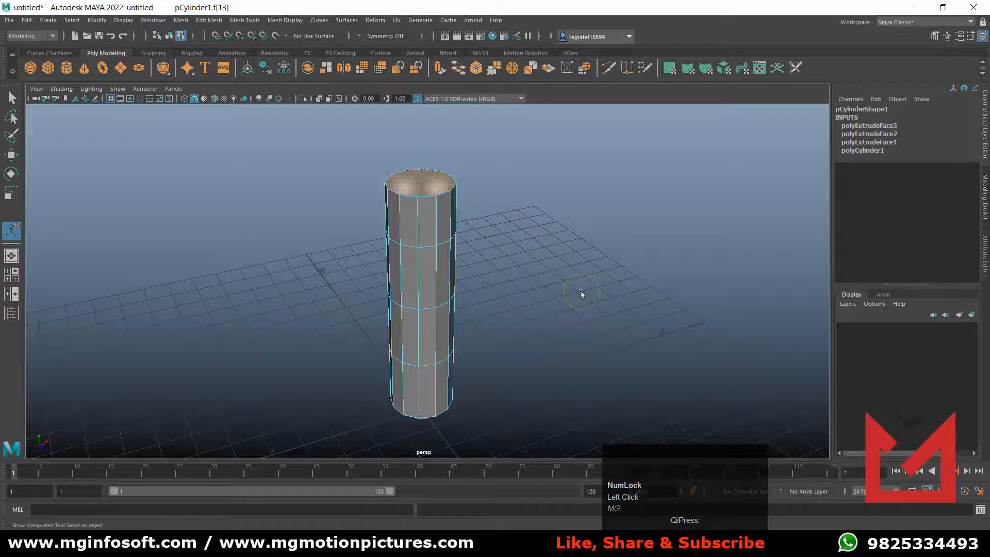
{"action": "key", "text": "r"}
{"action": "left_click_drag", "start_coordinate": [576, 294], "coordinate": [515, 336], "text": "alt"}
{"action": "middle_click_drag", "start_coordinate": [515, 336], "coordinate": [512, 402], "text": "alt"}
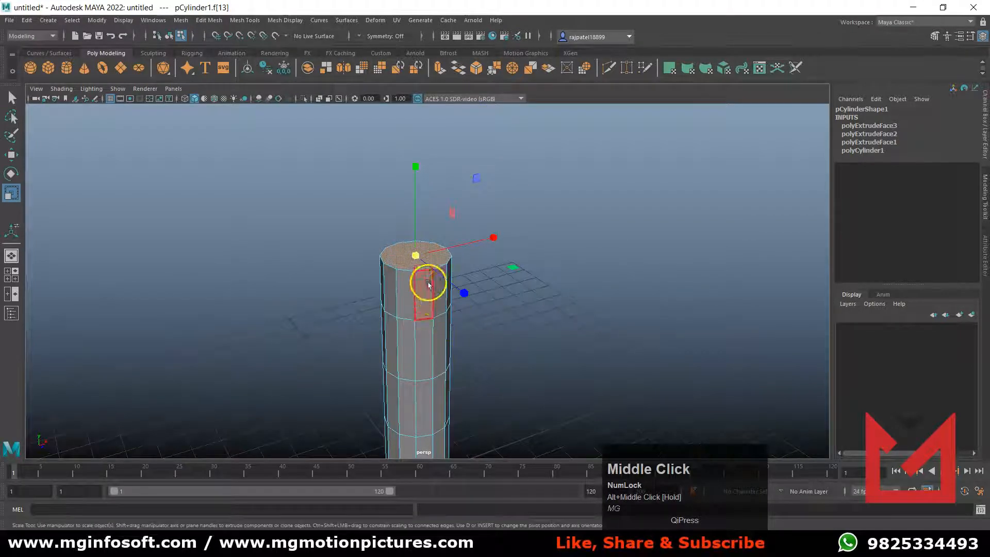
{"action": "left_click_drag", "start_coordinate": [416, 255], "coordinate": [394, 264]}
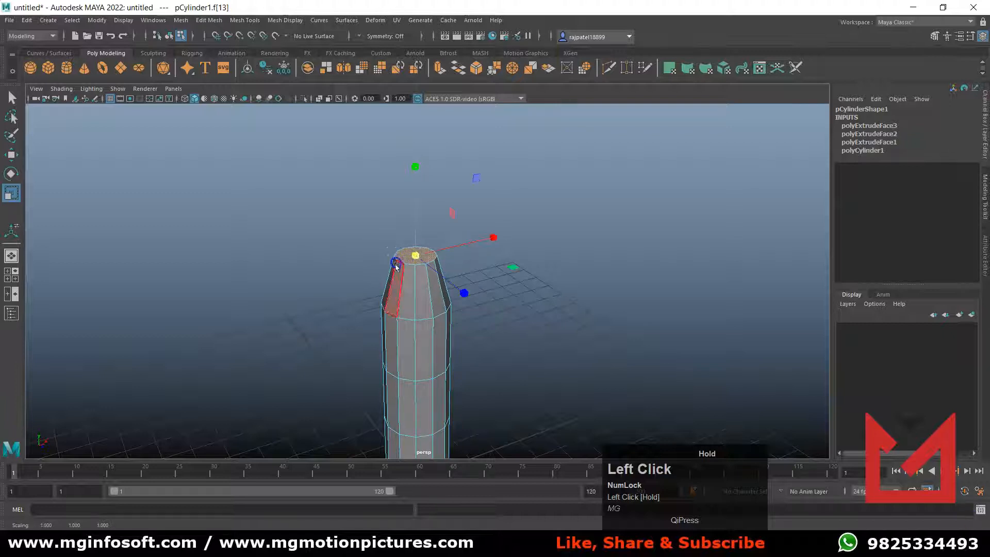
Extrude the narrowed top face upward with a Local Translate Z of 1.5 to form a neck
{"action": "left_click_drag", "start_coordinate": [514, 347], "coordinate": [507, 368], "text": "alt"}
{"action": "scroll", "coordinate": [508, 371], "scroll_direction": "up", "scroll_amount": 6}
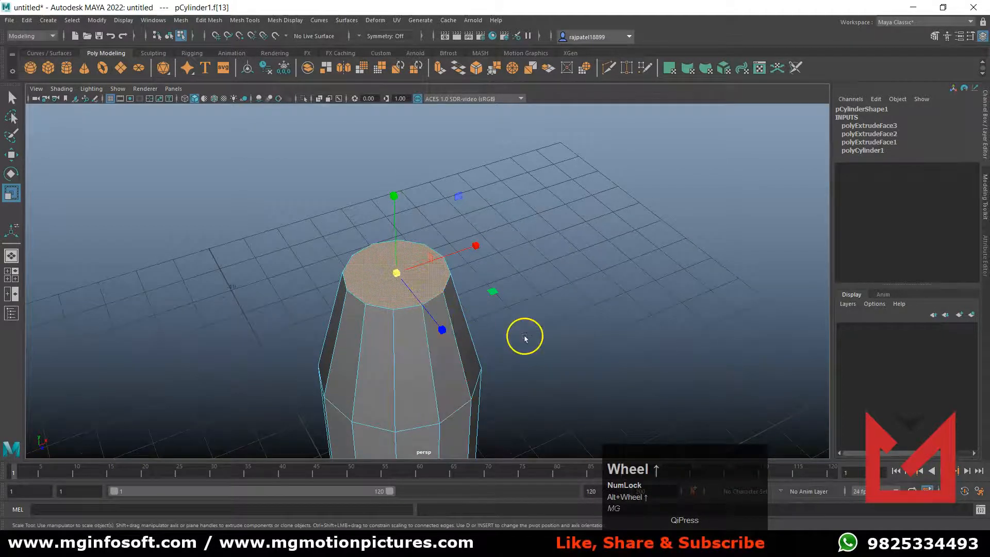
{"action": "key", "text": "ctrl+e"}
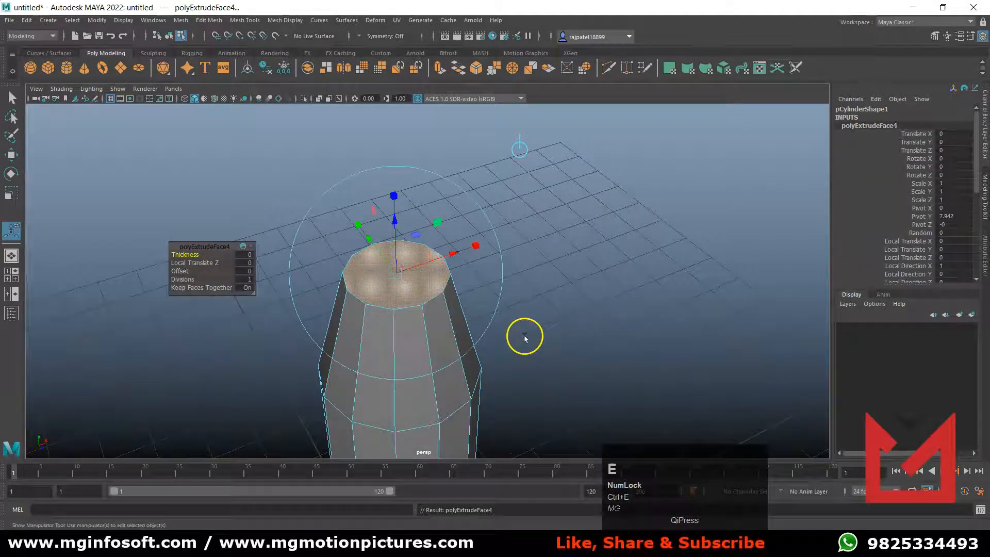
{"action": "left_click", "coordinate": [233, 263]}
{"action": "type", "text": "1.5"}
{"action": "key", "text": "Return"}
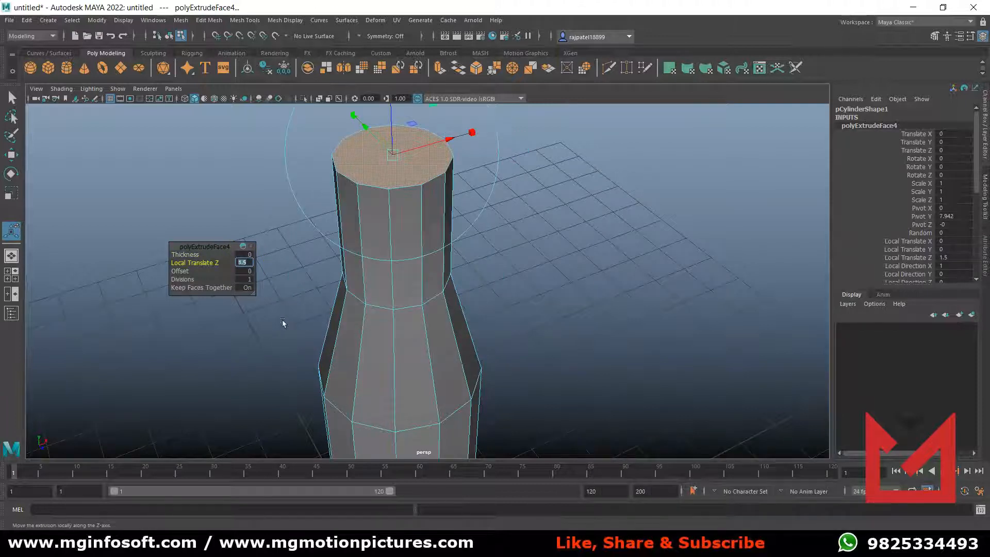
Select the neck's top face and scale it up uniformly until it is about as wide as the body below
{"action": "scroll", "coordinate": [371, 292], "scroll_direction": "down", "scroll_amount": 3}
{"action": "left_click_drag", "start_coordinate": [471, 320], "coordinate": [419, 217], "text": "alt"}
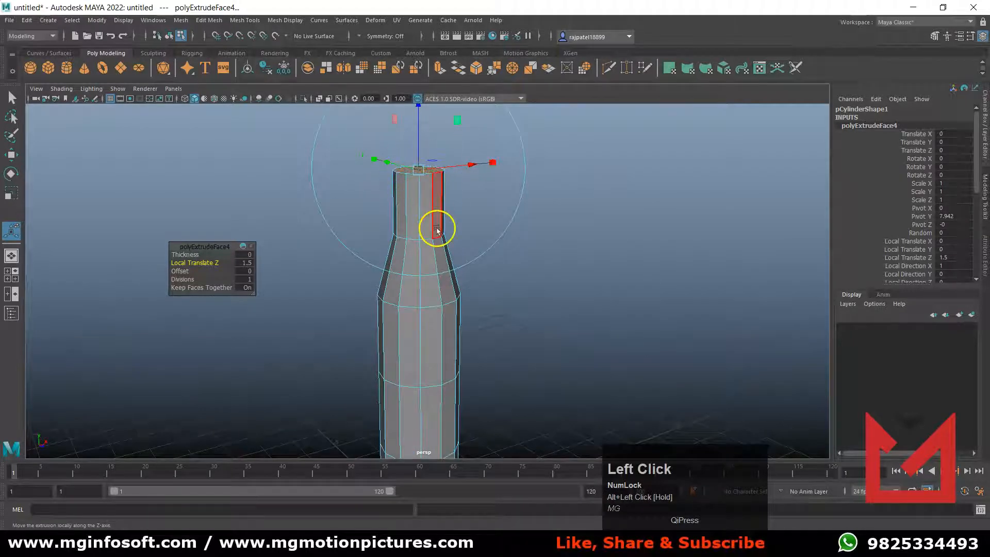
{"action": "middle_click_drag", "start_coordinate": [506, 307], "coordinate": [499, 349], "text": "alt"}
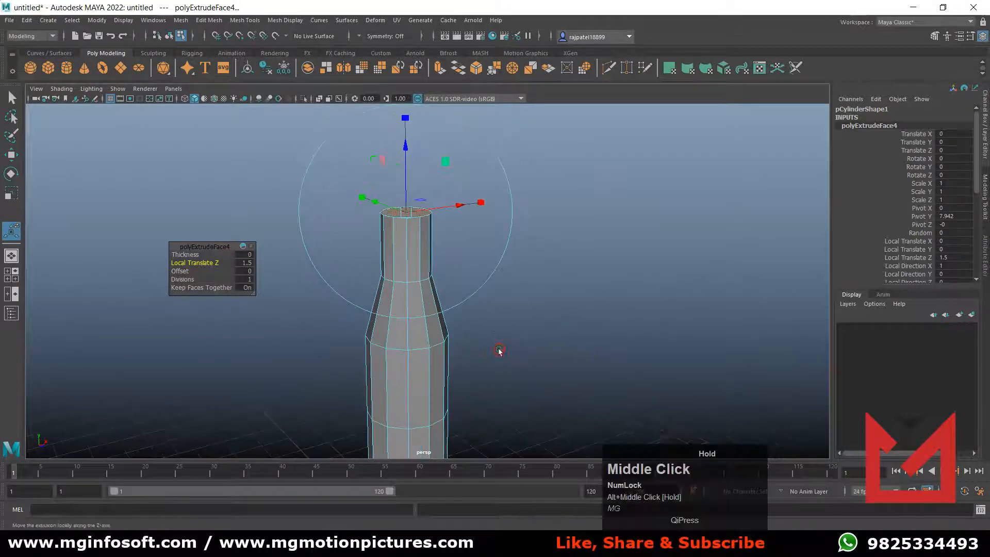
{"action": "left_click", "coordinate": [555, 364]}
{"action": "left_click_drag", "start_coordinate": [492, 289], "coordinate": [479, 330], "text": "alt"}
{"action": "left_click", "coordinate": [419, 284]}
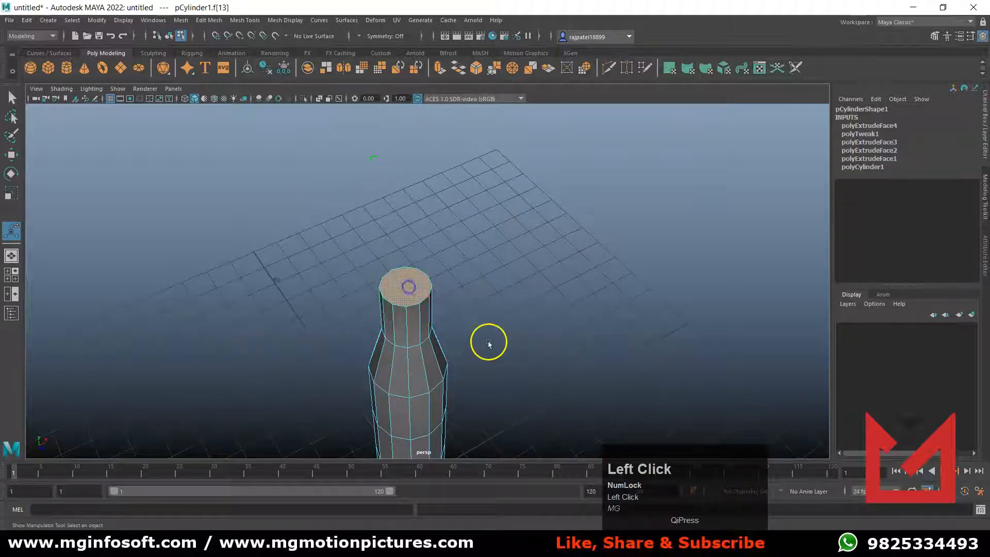
{"action": "key", "text": "r"}
{"action": "left_click_drag", "start_coordinate": [569, 354], "coordinate": [471, 275], "text": "alt"}
{"action": "left_click_drag", "start_coordinate": [423, 213], "coordinate": [442, 219]}
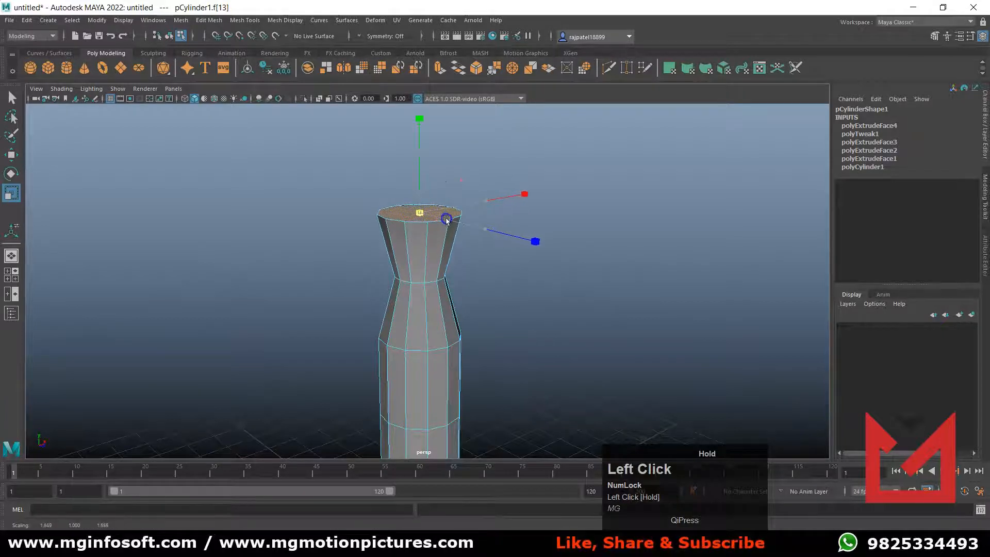
Extrude the flared top face upward with a Local Translate Z of 3
{"action": "scroll", "coordinate": [548, 342], "scroll_direction": "down", "scroll_amount": 1}
{"action": "left_click_drag", "start_coordinate": [542, 355], "coordinate": [506, 321], "text": "alt"}
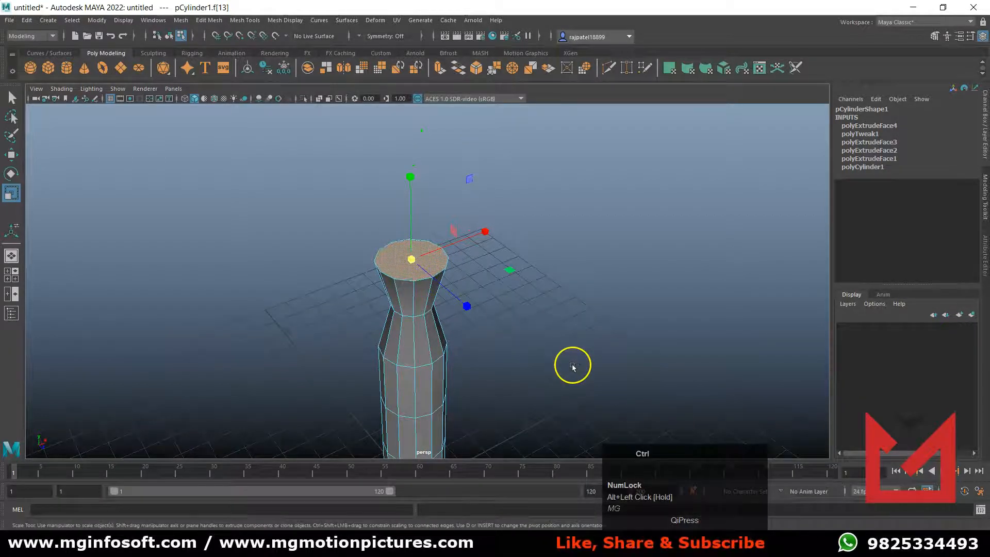
{"action": "key", "text": "ctrl+e"}
{"action": "left_click", "coordinate": [239, 263]}
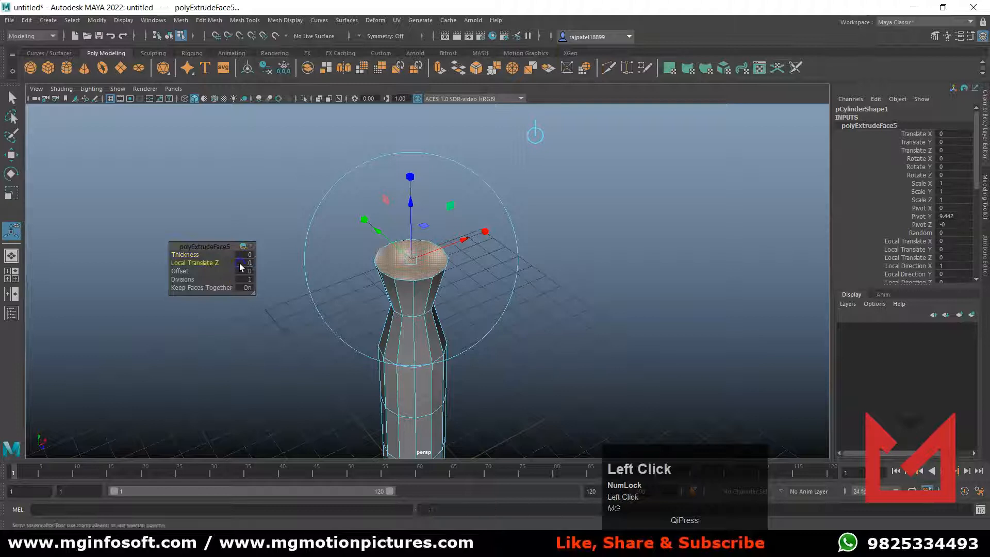
{"action": "type", "text": "2"}
{"action": "key", "text": "Return"}
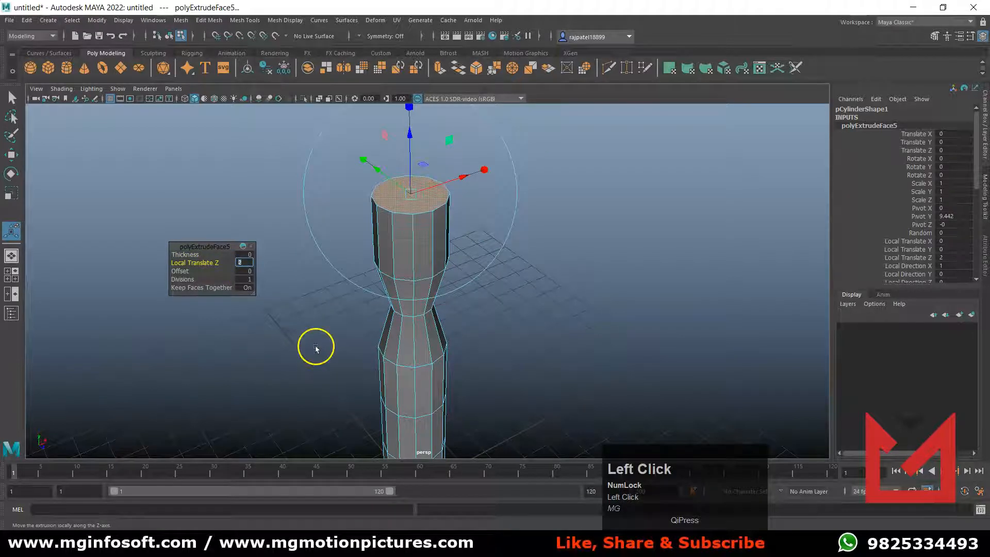
{"action": "left_click", "coordinate": [246, 264]}
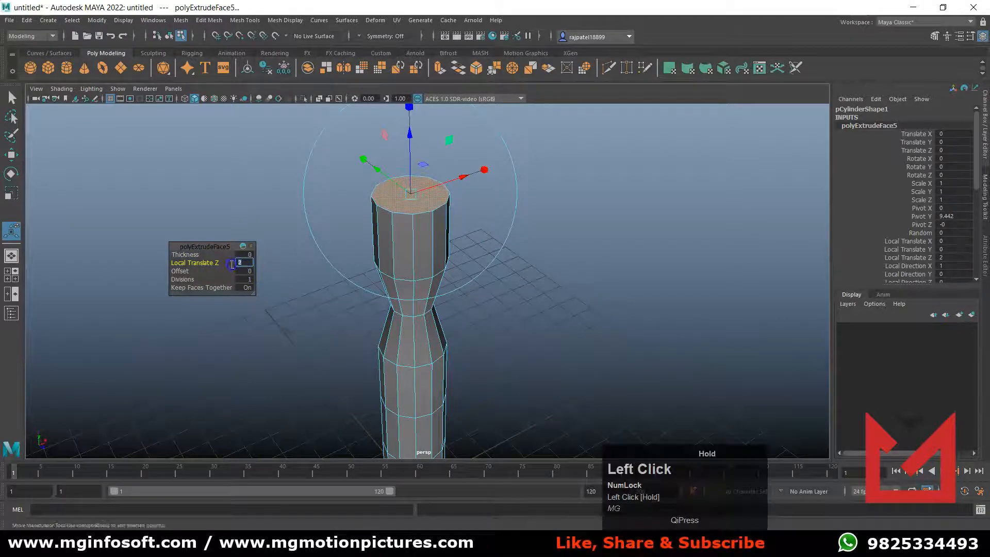
{"action": "type", "text": "3"}
{"action": "key", "text": "Return"}
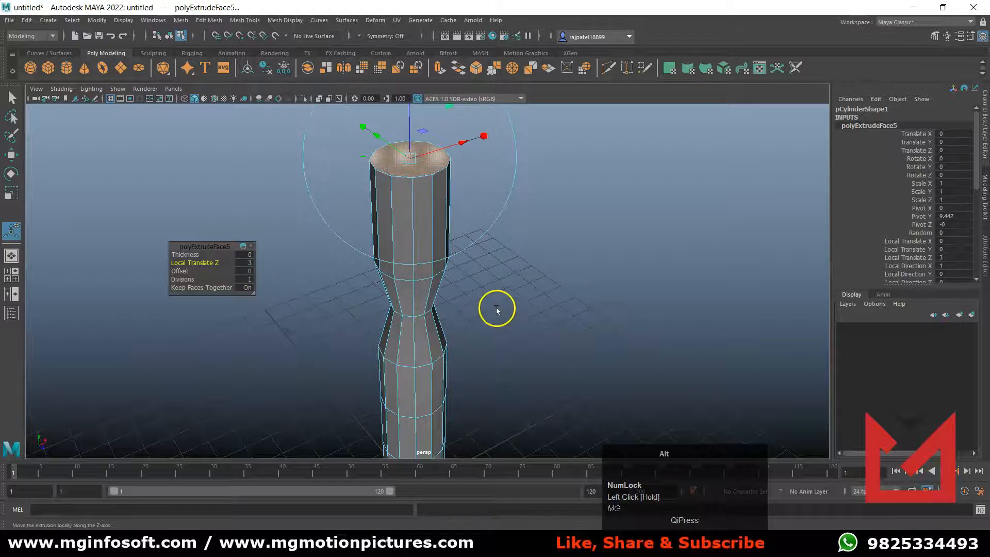
Select the uppermost face and merge it to its center to form a pointed tip
{"action": "scroll", "coordinate": [498, 310], "scroll_direction": "down", "scroll_amount": 2, "text": "alt"}
{"action": "left_click", "coordinate": [491, 340]}
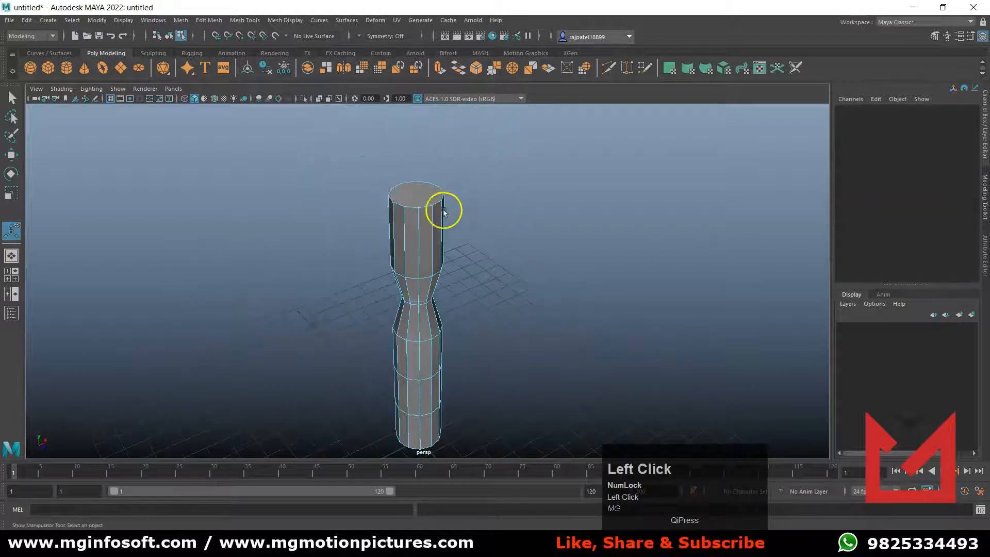
{"action": "left_click", "coordinate": [420, 188]}
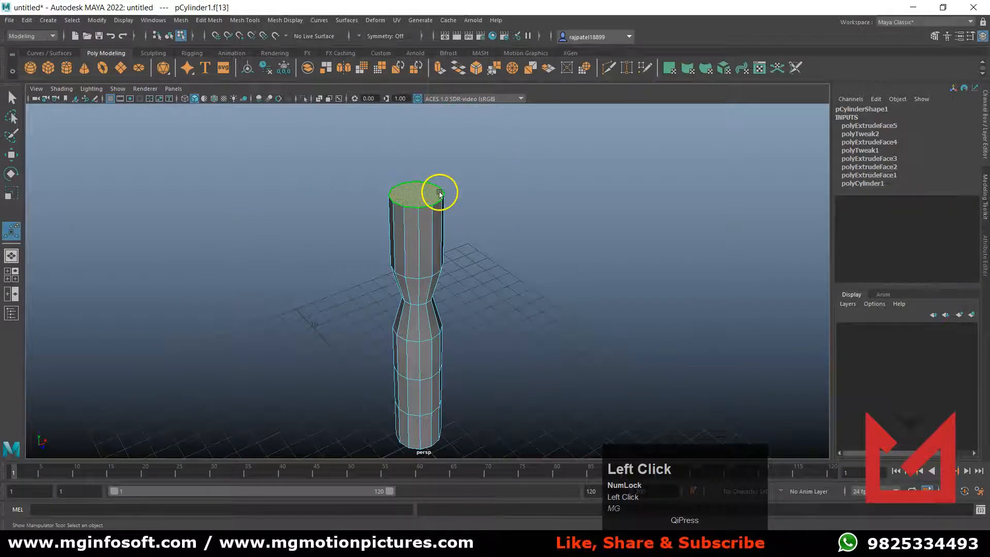
{"action": "left_click", "coordinate": [209, 20]}
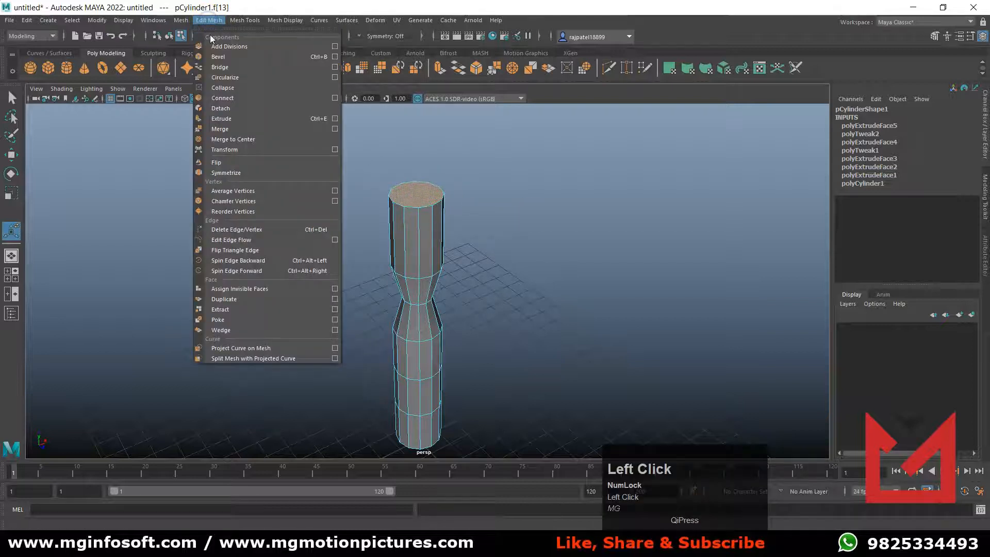
{"action": "left_click", "coordinate": [251, 139]}
{"action": "left_click_drag", "start_coordinate": [518, 370], "coordinate": [436, 321], "text": "alt"}
{"action": "scroll", "coordinate": [495, 345], "scroll_direction": "down", "scroll_amount": 2}
Return the cylinder to Object Mode and clear the selection
{"action": "right_click", "coordinate": [405, 291]}
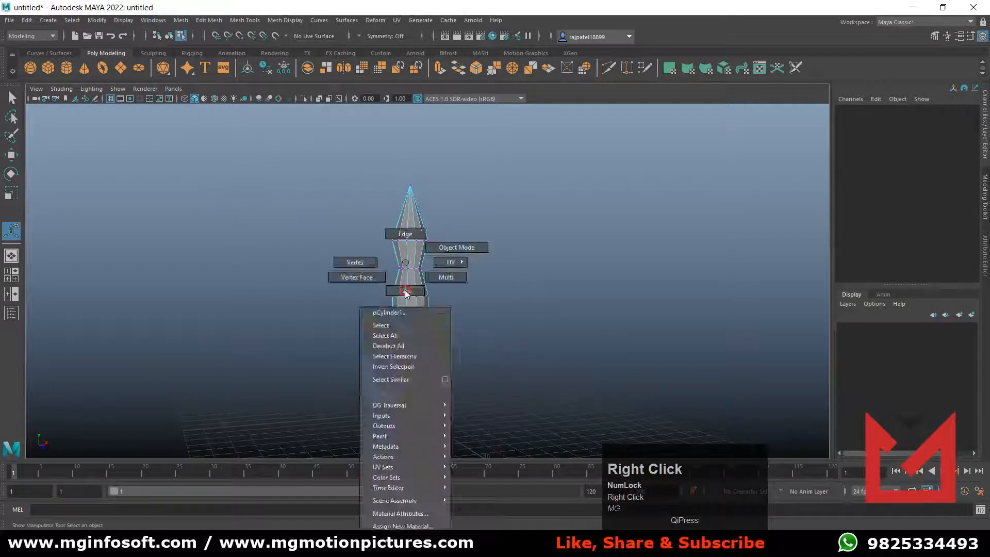
{"action": "right_click", "coordinate": [404, 292]}
{"action": "right_click_drag", "start_coordinate": [448, 251], "coordinate": [450, 253]}
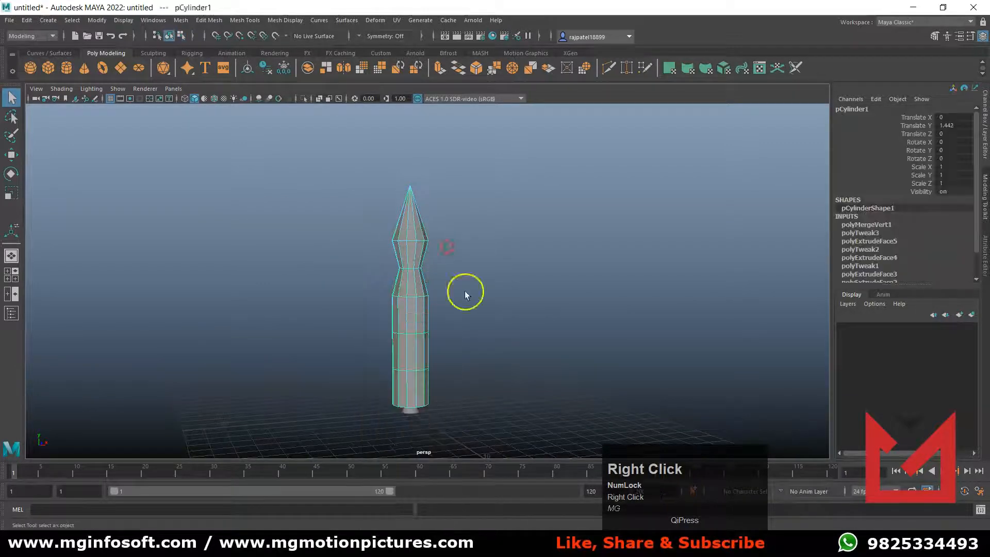
{"action": "left_click", "coordinate": [484, 369]}
{"action": "left_click_drag", "start_coordinate": [484, 369], "coordinate": [551, 374], "text": "alt"}
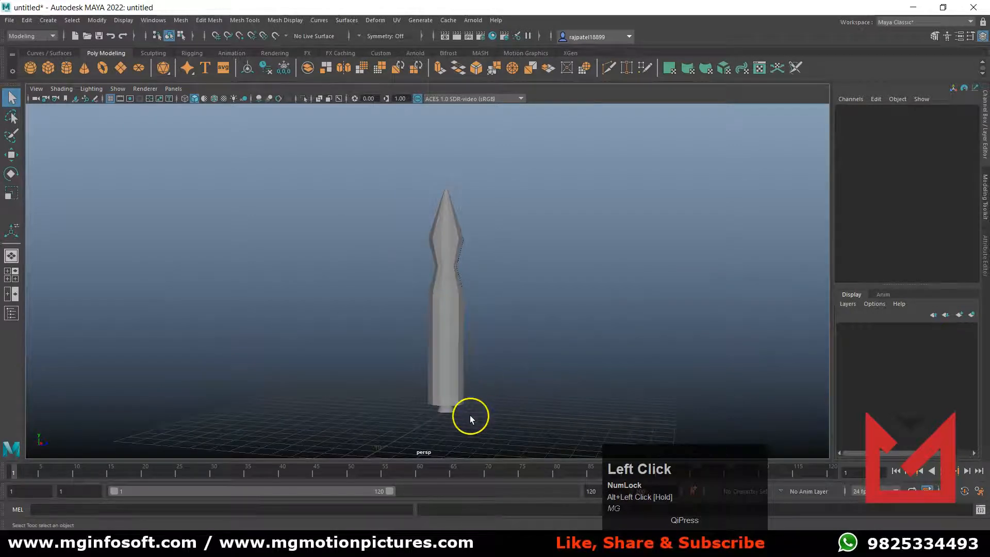
In front view, select the small cone below the cylinder and lower it to about 0.18 in Translate Y
{"action": "key", "text": "space"}
{"action": "key", "text": "space"}
{"action": "middle_click_drag", "start_coordinate": [313, 369], "coordinate": [372, 253], "text": "alt"}
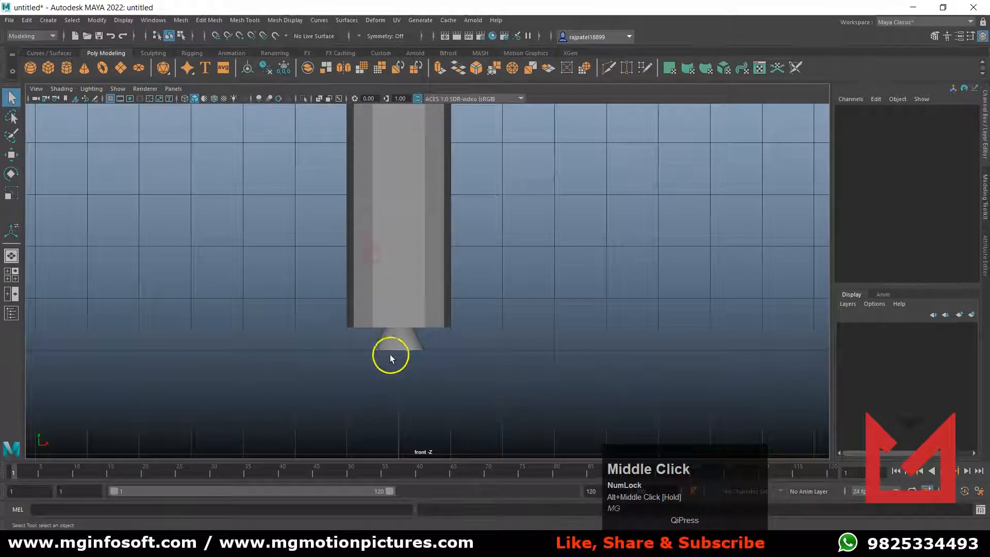
{"action": "left_click", "coordinate": [405, 345]}
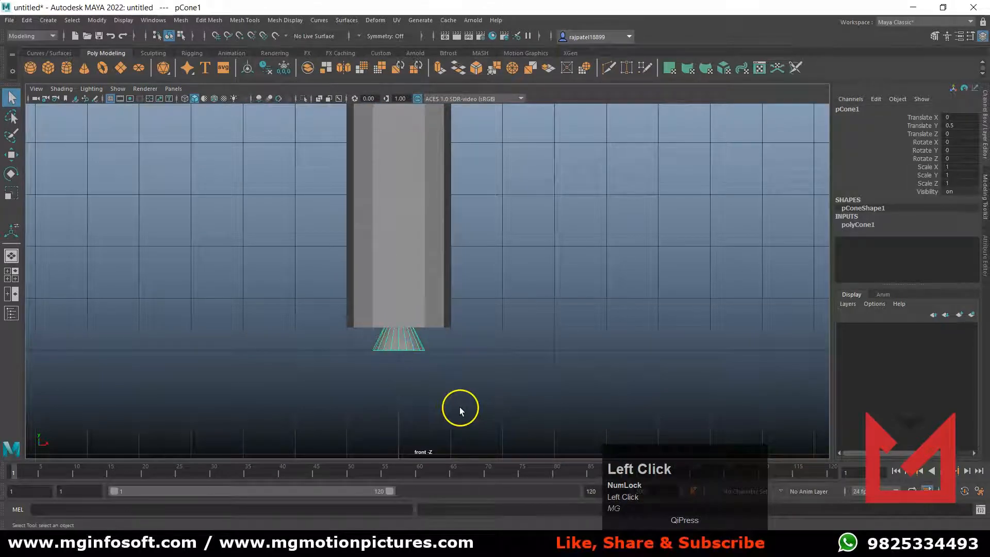
{"action": "key", "text": "w"}
{"action": "left_click_drag", "start_coordinate": [400, 255], "coordinate": [401, 269]}
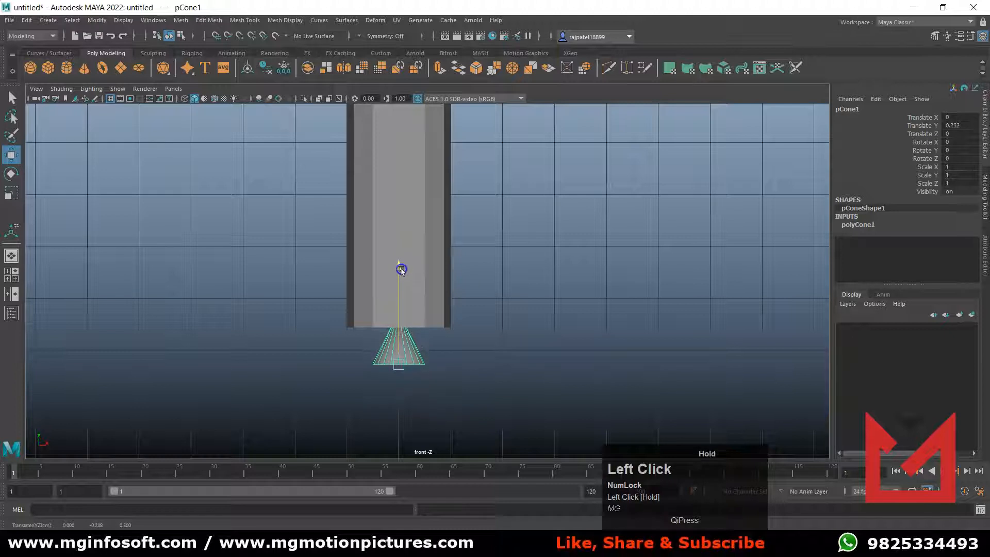
{"action": "left_click_drag", "start_coordinate": [402, 269], "coordinate": [402, 270]}
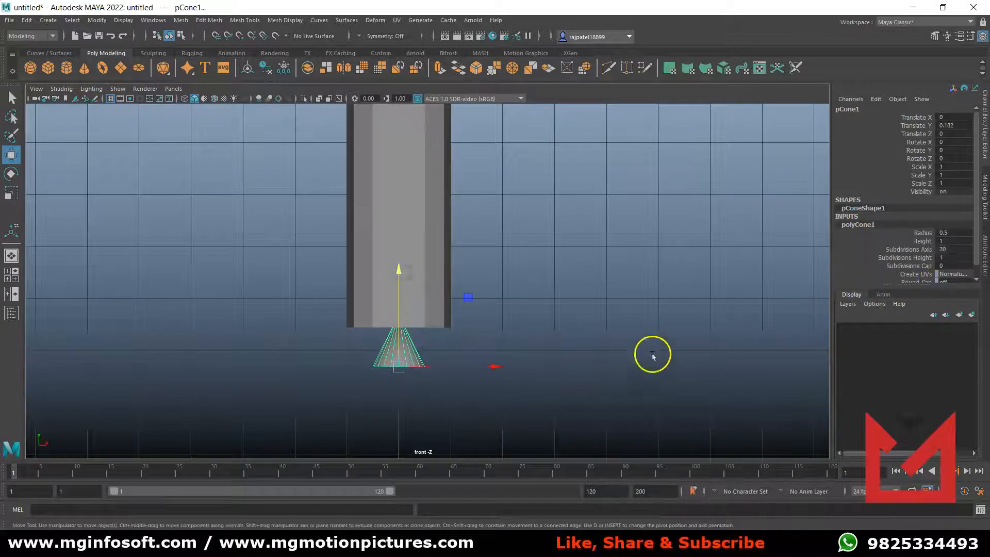
Set the cone's axis subdivisions to 12 in its construction inputs
{"action": "scroll", "coordinate": [458, 375], "scroll_direction": "up", "scroll_amount": 5, "text": "alt"}
{"action": "scroll", "coordinate": [458, 375], "scroll_direction": "up", "scroll_amount": 1, "text": "alt"}
{"action": "middle_click_drag", "start_coordinate": [457, 375], "coordinate": [571, 316], "text": "alt"}
{"action": "left_click", "coordinate": [940, 249]}
{"action": "left_click", "coordinate": [958, 250]}
{"action": "type", "text": "12"}
{"action": "key", "text": "Return"}
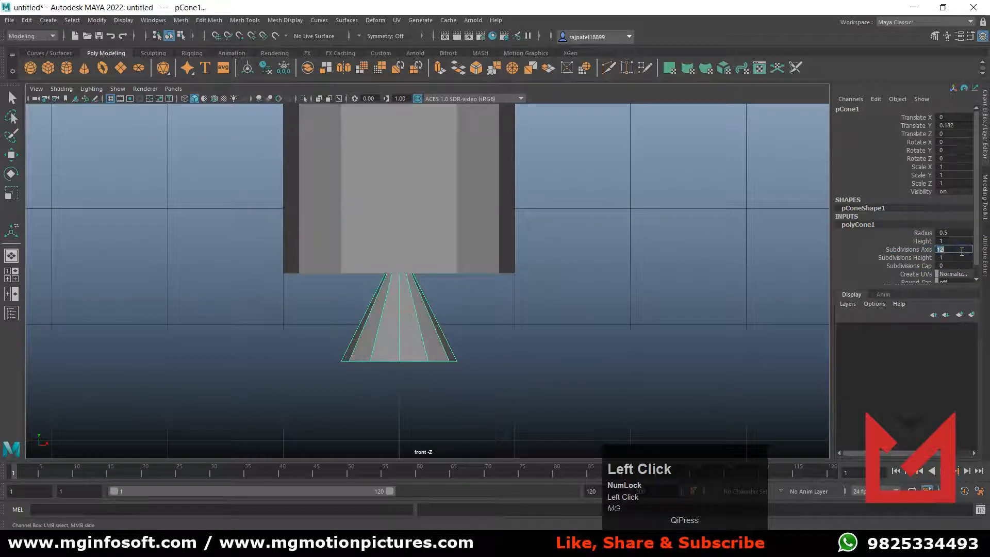
Reselect the cone and center its pivot
{"action": "left_click", "coordinate": [520, 400]}
{"action": "left_click", "coordinate": [432, 349]}
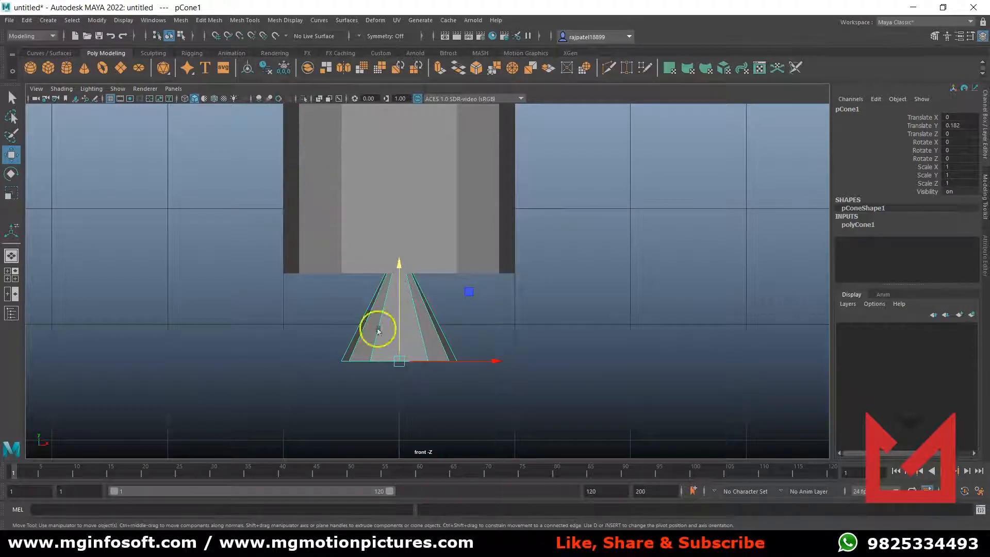
{"action": "left_click", "coordinate": [248, 70]}
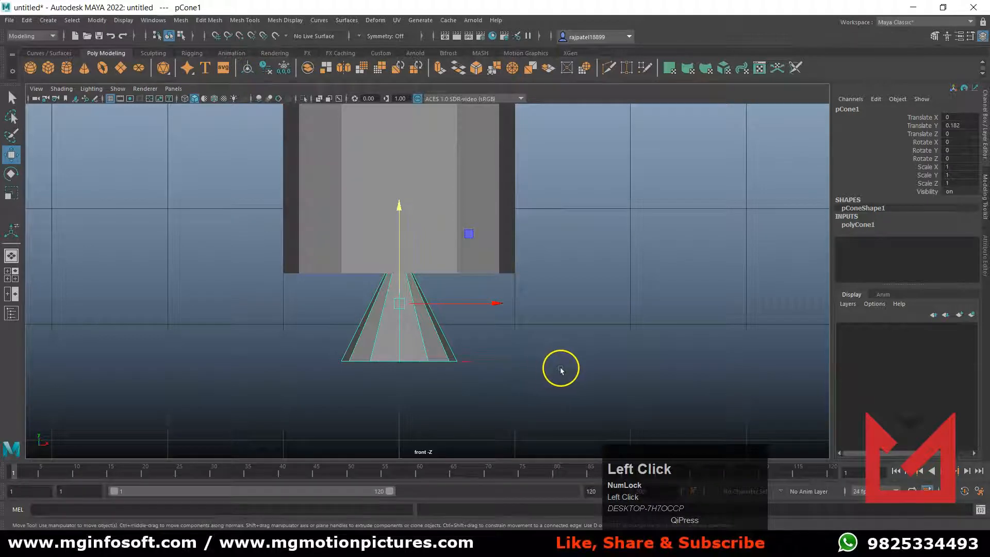
Scale the cone up uniformly, raise it further into the cylinder's base, and clear the selection
{"action": "key", "text": "r"}
{"action": "left_click_drag", "start_coordinate": [399, 305], "coordinate": [452, 341]}
{"action": "key", "text": "w"}
{"action": "left_click", "coordinate": [397, 211]}
{"action": "left_click_drag", "start_coordinate": [398, 211], "coordinate": [400, 188]}
{"action": "left_click", "coordinate": [538, 346]}
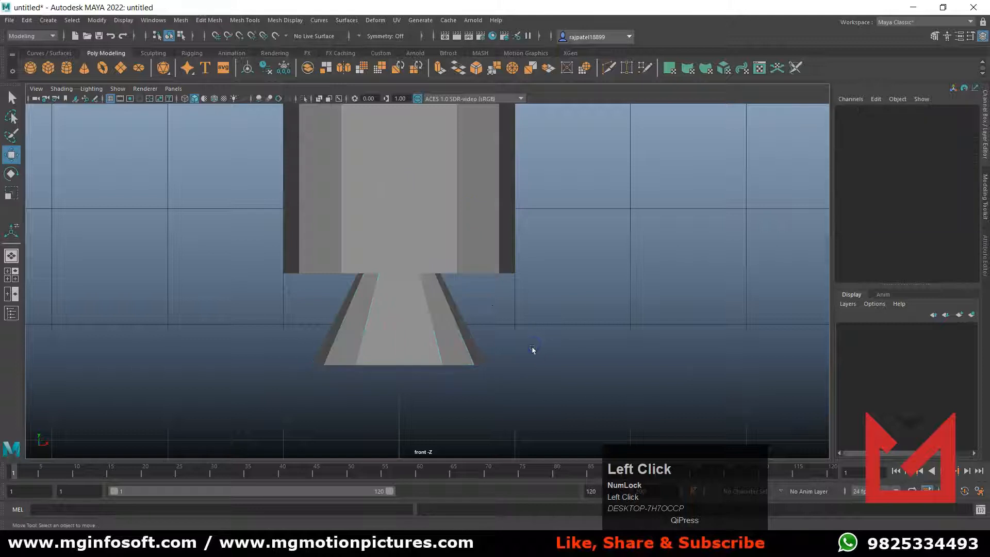
In perspective view, select the edge loop at the widest part of the cylinder's nose and slide it down toward the neck
{"action": "key", "text": "space"}
{"action": "key", "text": "space"}
{"action": "scroll", "coordinate": [593, 349], "scroll_direction": "up", "scroll_amount": 3}
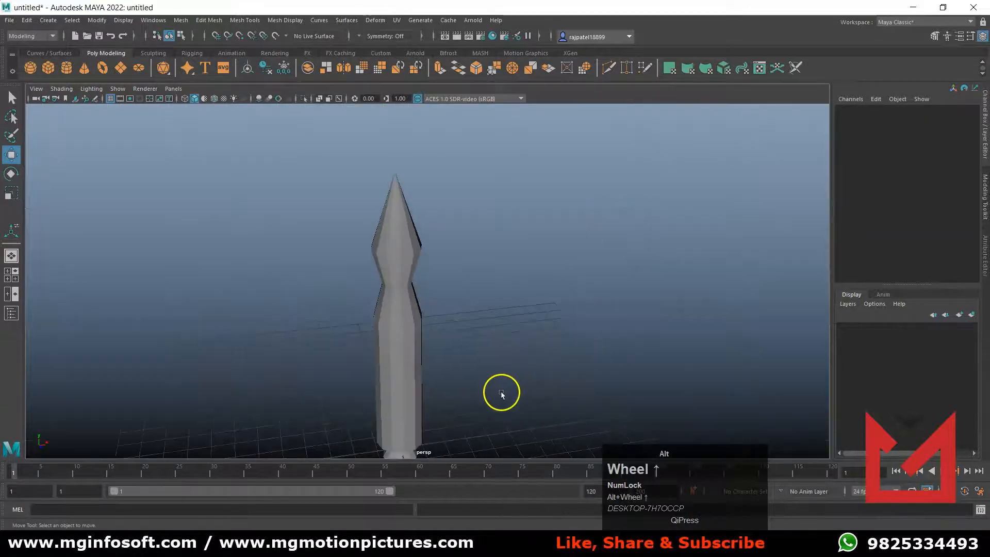
{"action": "middle_click_drag", "start_coordinate": [502, 394], "coordinate": [524, 324], "text": "alt"}
{"action": "left_click_drag", "start_coordinate": [524, 325], "coordinate": [513, 354], "text": "alt"}
{"action": "middle_click_drag", "start_coordinate": [513, 353], "coordinate": [488, 389], "text": "alt"}
{"action": "left_click_drag", "start_coordinate": [489, 389], "coordinate": [475, 386], "text": "alt"}
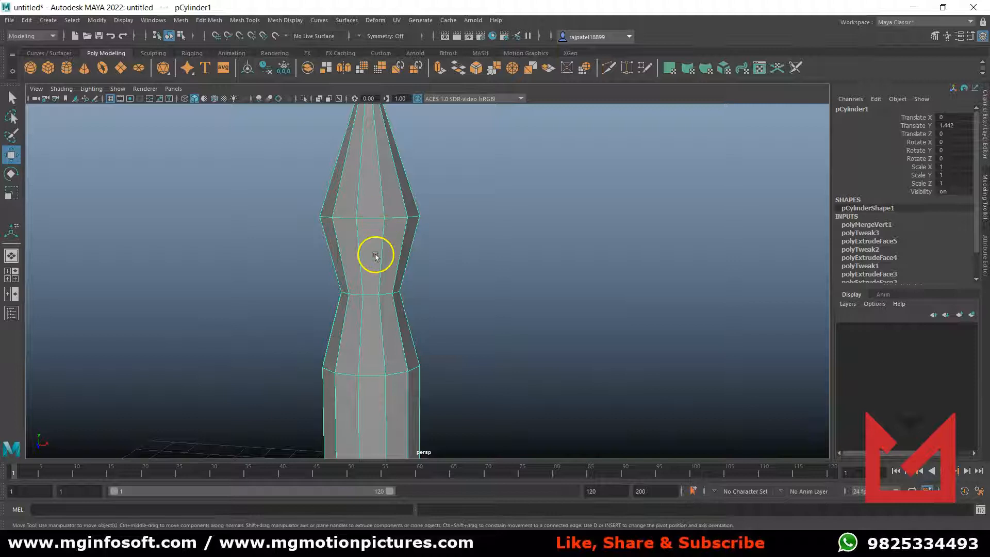
{"action": "right_click", "coordinate": [374, 217]}
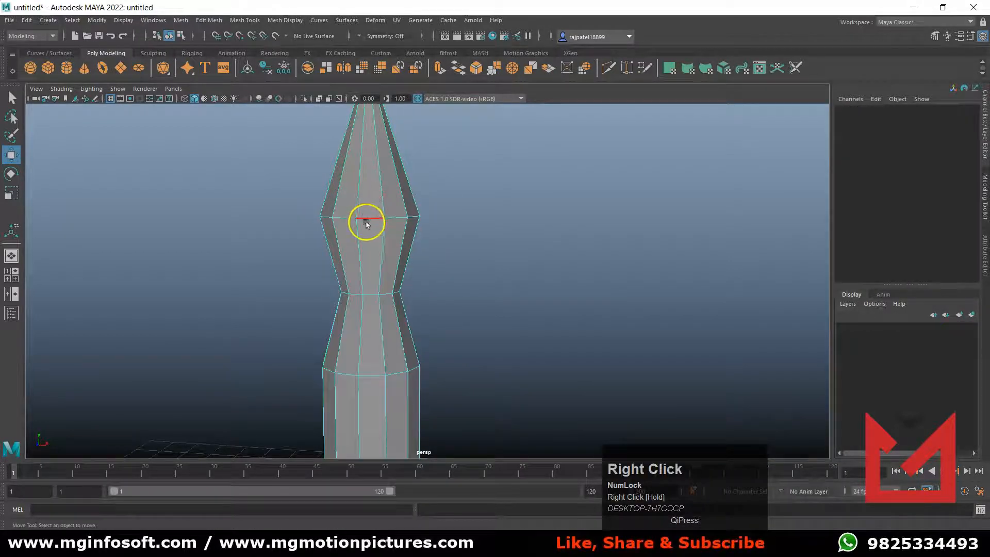
{"action": "left_click", "coordinate": [365, 219]}
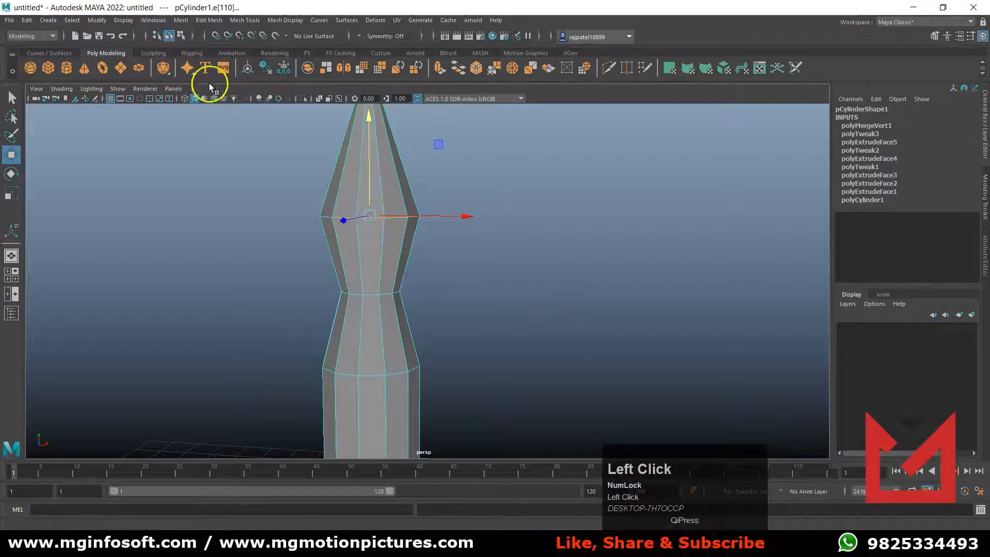
{"action": "left_click", "coordinate": [246, 21]}
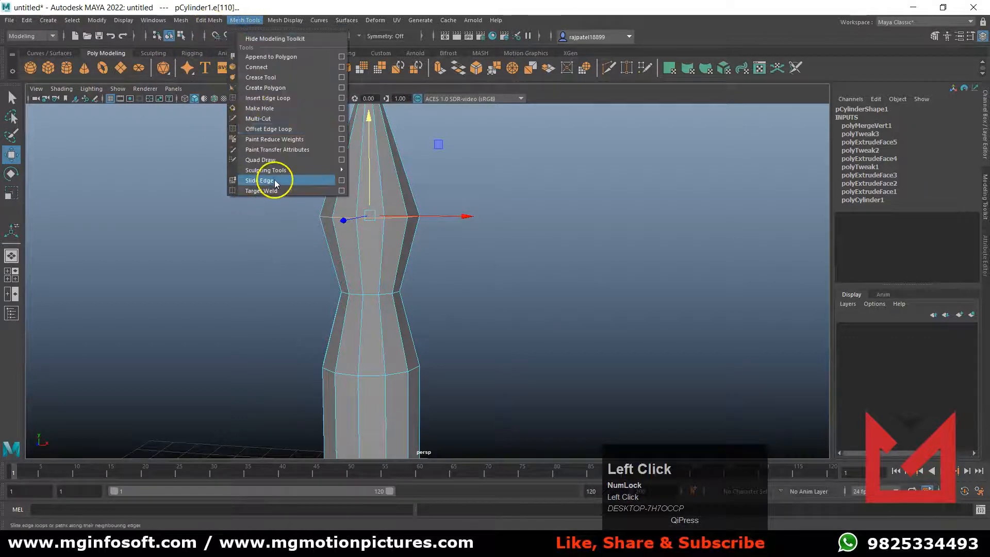
{"action": "left_click", "coordinate": [270, 177]}
{"action": "middle_click", "coordinate": [479, 254]}
{"action": "middle_click_drag", "start_coordinate": [484, 252], "coordinate": [496, 268]}
{"action": "left_click", "coordinate": [362, 264]}
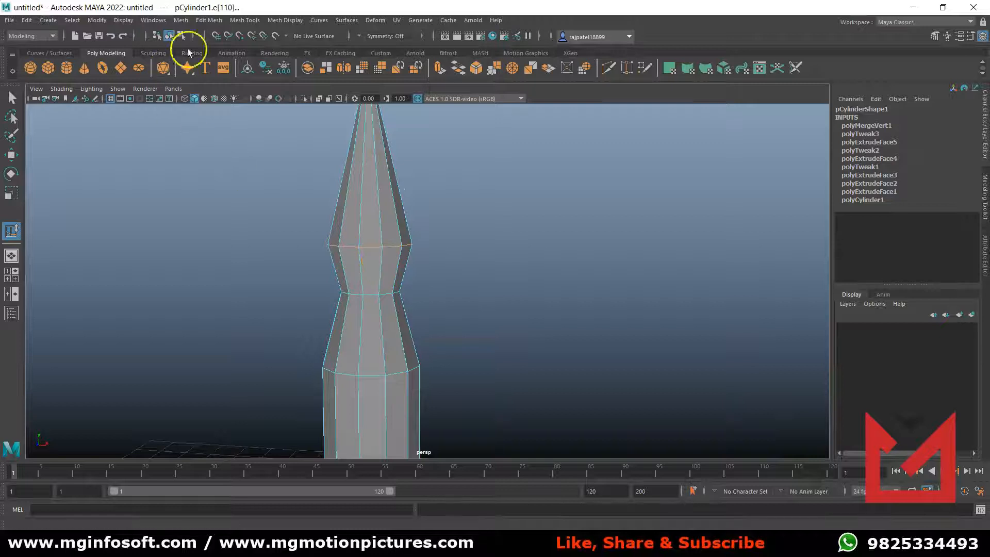
Insert an edge loop around the nose just below the widest ring, then return to the Select tool
{"action": "left_click", "coordinate": [248, 21]}
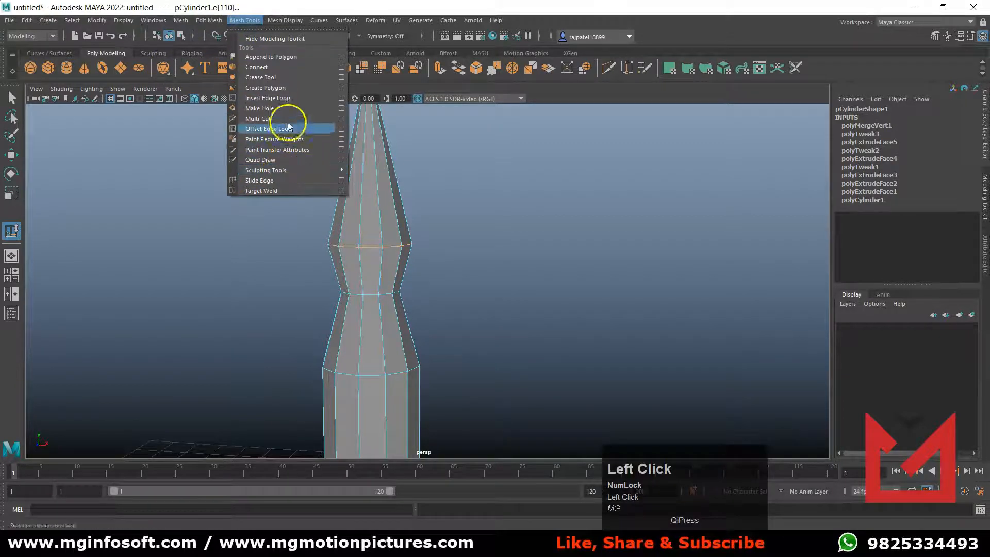
{"action": "left_click", "coordinate": [287, 101]}
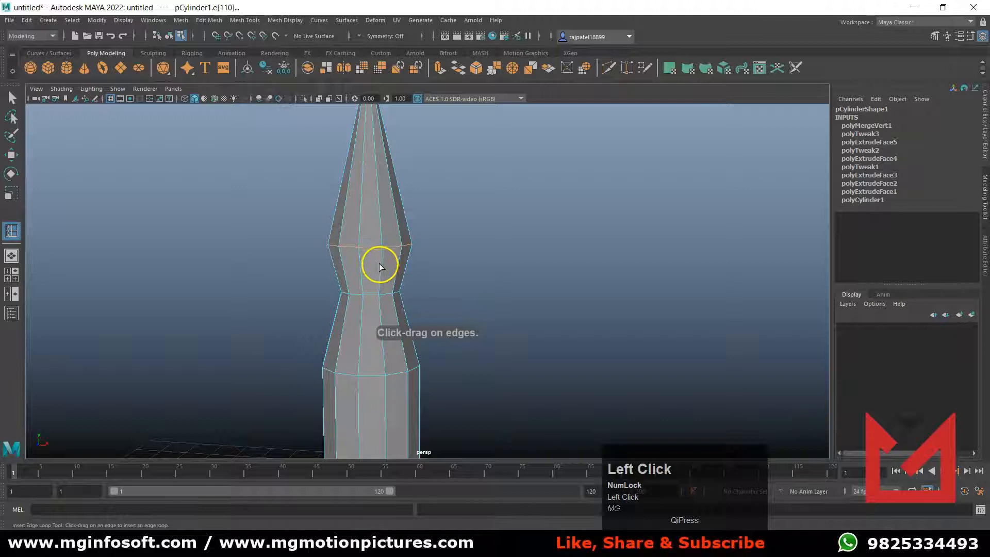
{"action": "left_click_drag", "start_coordinate": [383, 261], "coordinate": [384, 261]}
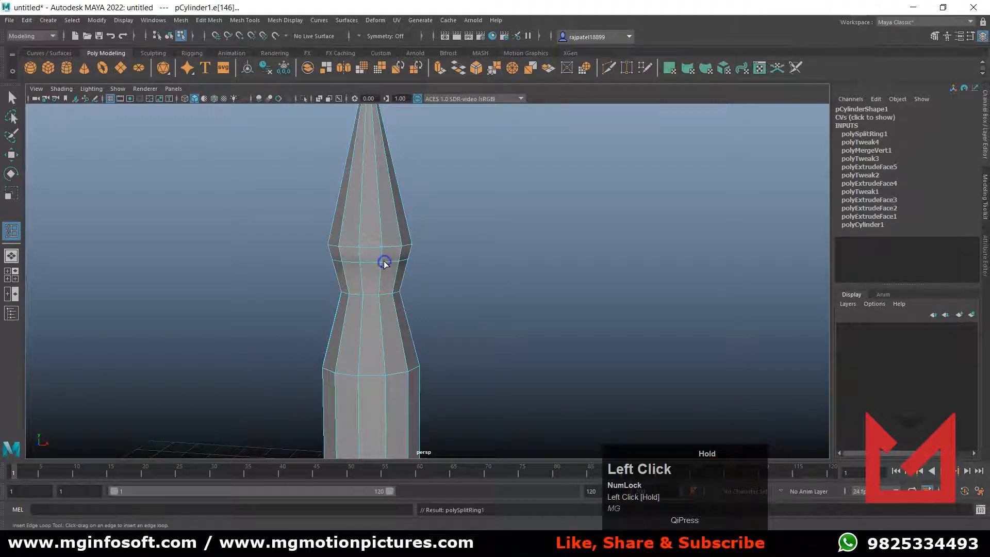
{"action": "key", "text": "q"}
Scale the inserted edge loop up uniformly by about 1.08, return to object mode and clear the selection
{"action": "scroll", "coordinate": [383, 268], "scroll_direction": "up", "scroll_amount": 4}
{"action": "double_click", "coordinate": [380, 292]}
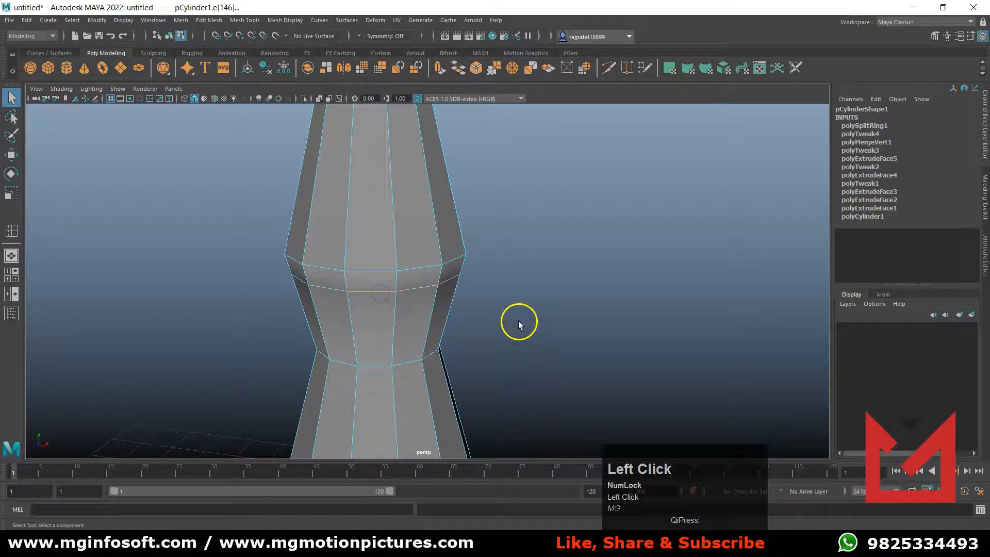
{"action": "key", "text": "r"}
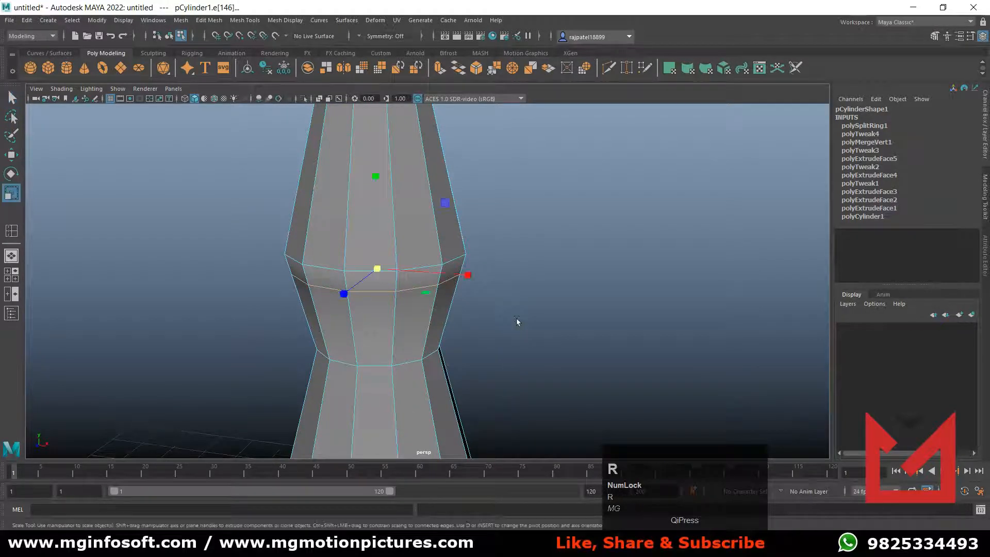
{"action": "left_click_drag", "start_coordinate": [377, 272], "coordinate": [383, 273]}
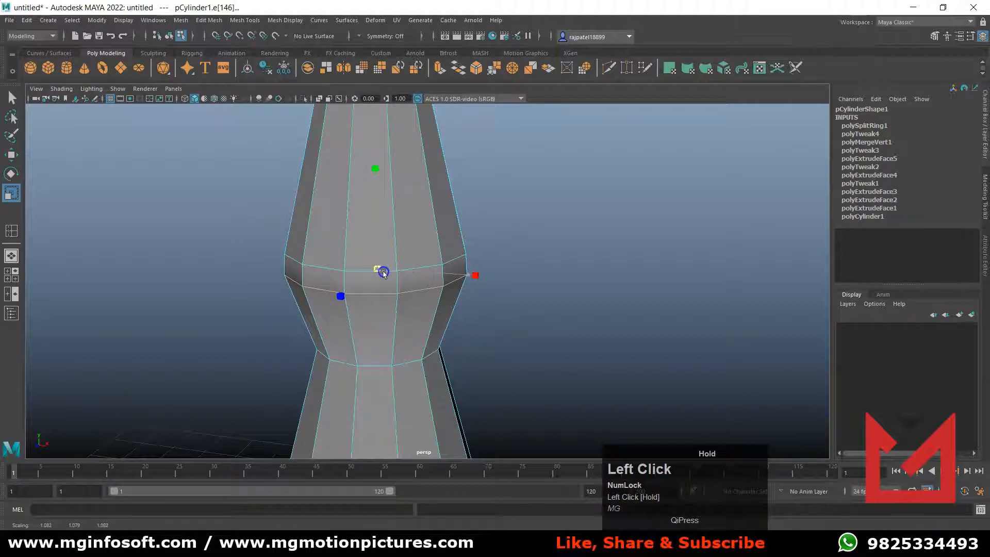
{"action": "left_click", "coordinate": [466, 372]}
{"action": "scroll", "coordinate": [466, 373], "scroll_direction": "down", "scroll_amount": 8, "text": "alt"}
{"action": "left_click_drag", "start_coordinate": [466, 373], "coordinate": [481, 399], "text": "alt"}
{"action": "scroll", "coordinate": [481, 398], "scroll_direction": "up", "scroll_amount": 5, "text": "alt"}
{"action": "middle_click_drag", "start_coordinate": [480, 399], "coordinate": [484, 353], "text": "alt"}
{"action": "right_click_drag", "start_coordinate": [412, 265], "coordinate": [467, 248]}
{"action": "left_click_drag", "start_coordinate": [493, 374], "coordinate": [470, 367], "text": "alt"}
{"action": "left_click", "coordinate": [503, 371]}
Select the rocket body together with the bottom cone and group them
{"action": "scroll", "coordinate": [482, 372], "scroll_direction": "down", "scroll_amount": 3}
{"action": "middle_click_drag", "start_coordinate": [398, 378], "coordinate": [399, 344], "text": "alt"}
{"action": "left_click_drag", "start_coordinate": [462, 355], "coordinate": [463, 359], "text": "alt"}
{"action": "left_click_drag", "start_coordinate": [335, 133], "coordinate": [473, 439]}
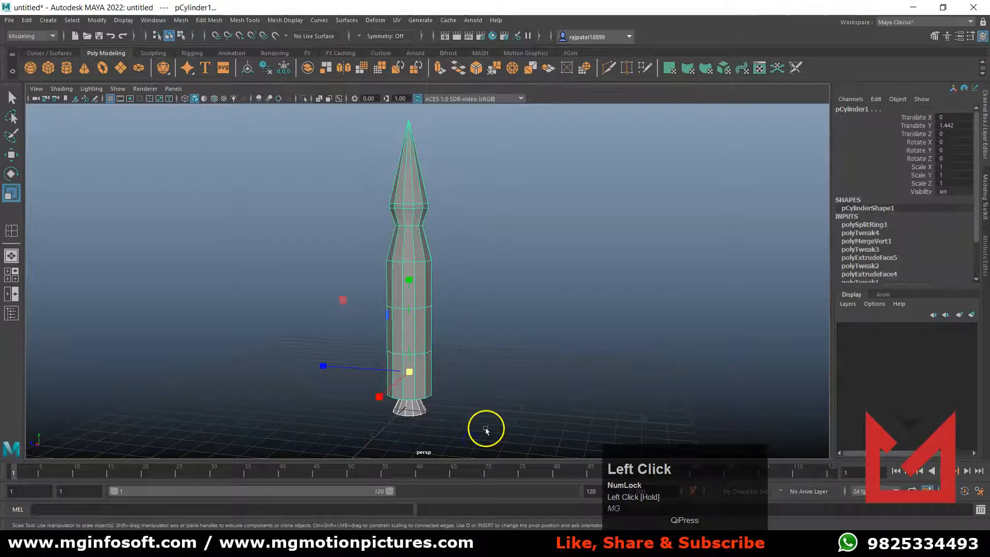
{"action": "key", "text": "ctrl+g"}
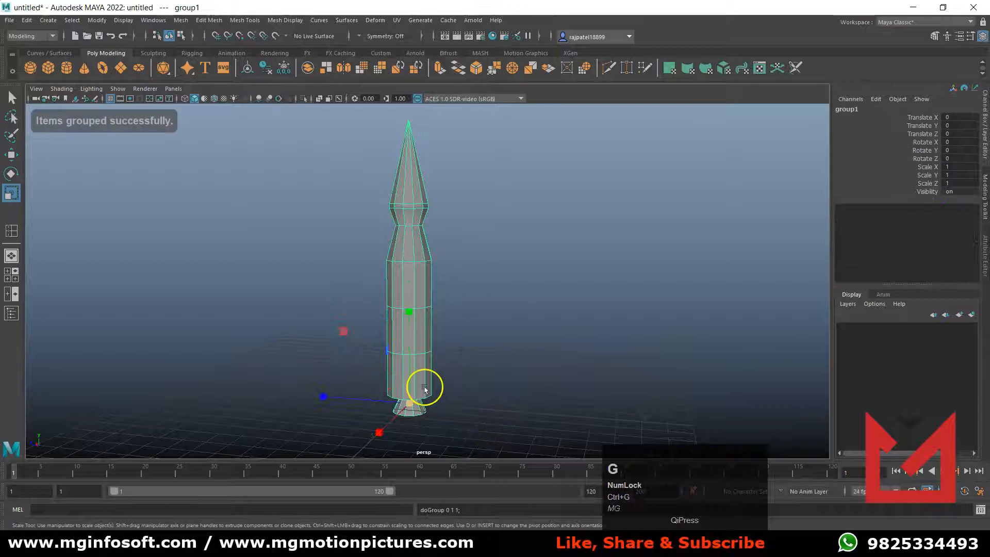
Rename the group as MainRocket in the Outliner
{"action": "left_click", "coordinate": [12, 313]}
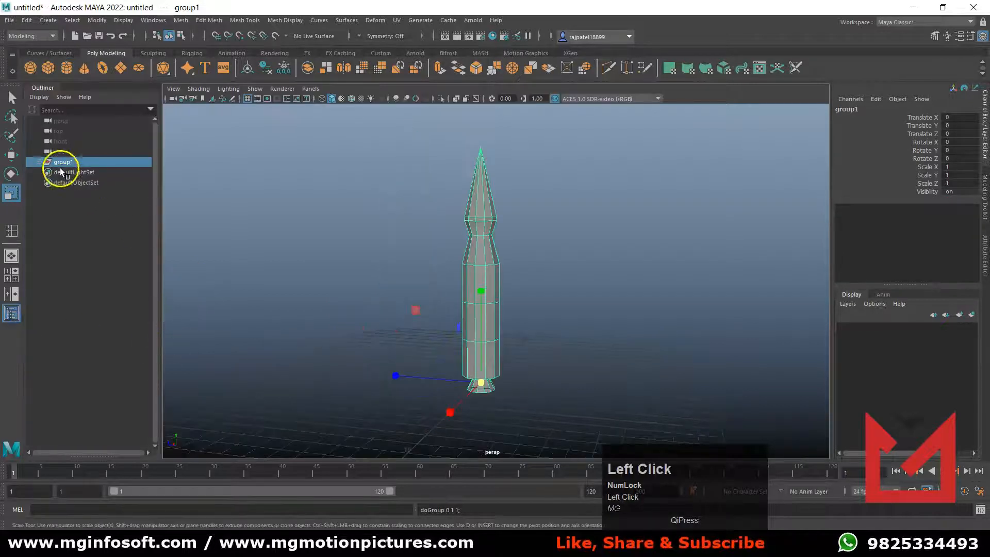
{"action": "double_click", "coordinate": [62, 163]}
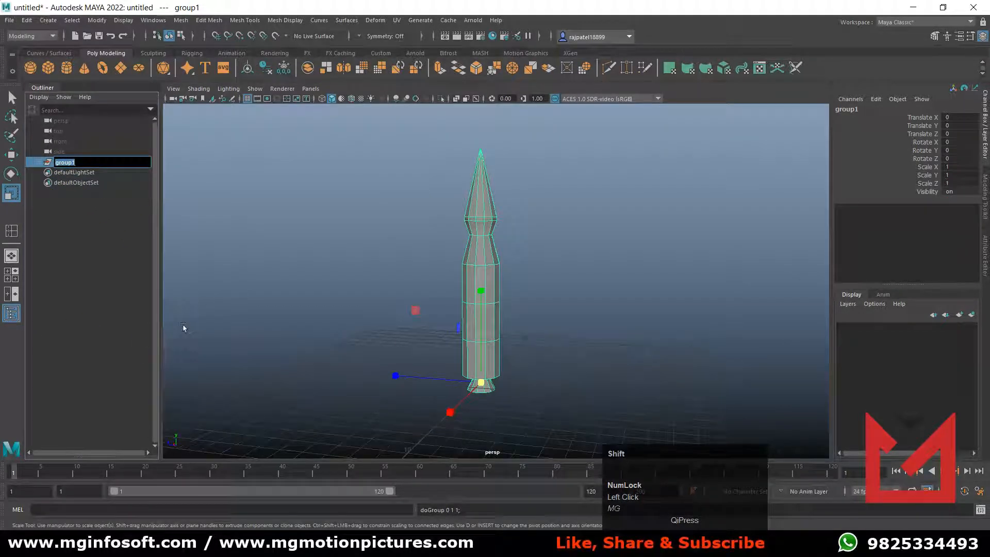
{"action": "type", "text": "MainR"}
{"action": "key", "text": "BackSpace"}
{"action": "type", "text": "Rocket"}
{"action": "key", "text": "Return"}
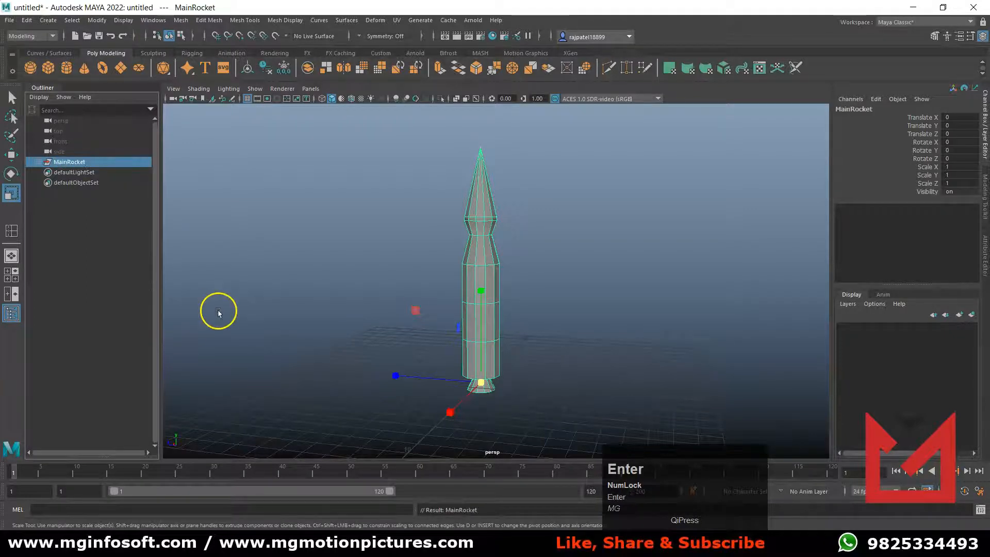
In front view, duplicate the MainRocket group and move the copy beside the original, to about 2.869 in Translate X
{"action": "key", "text": "space"}
{"action": "key", "text": "space"}
{"action": "key", "text": "space"}
{"action": "scroll", "coordinate": [466, 341], "scroll_direction": "down", "scroll_amount": 3, "text": "alt"}
{"action": "middle_click_drag", "start_coordinate": [462, 211], "coordinate": [453, 326], "text": "alt"}
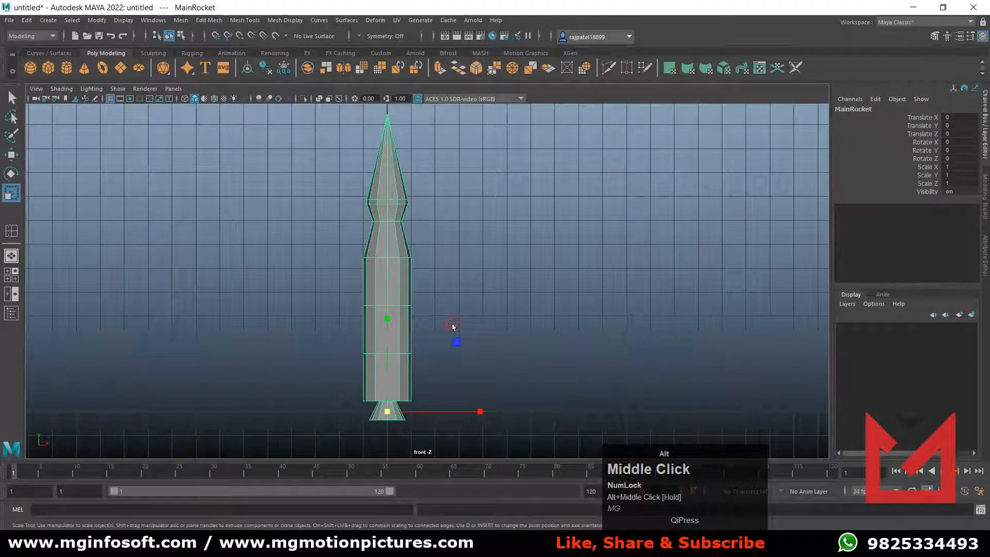
{"action": "left_click", "coordinate": [11, 313]}
{"action": "left_click", "coordinate": [61, 152]}
{"action": "left_click", "coordinate": [68, 162]}
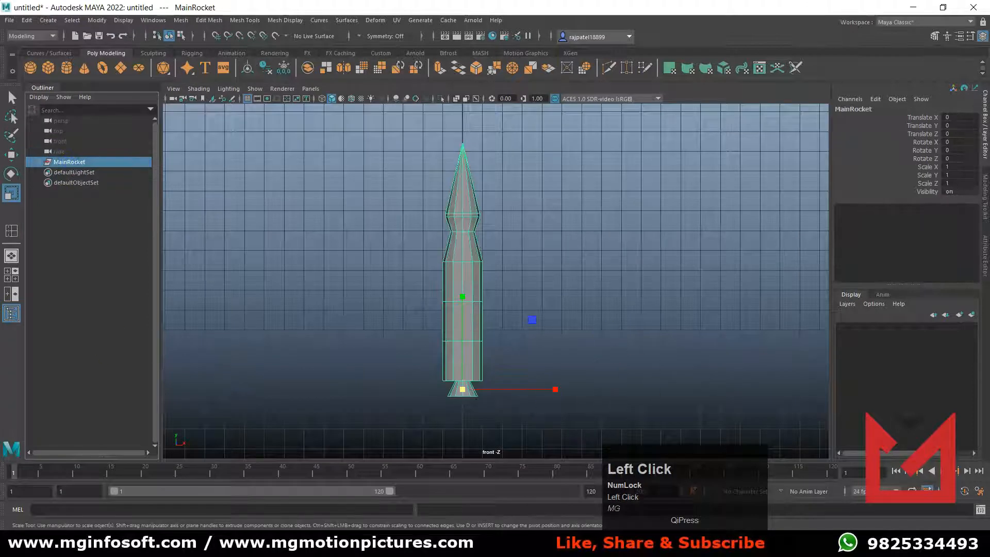
{"action": "left_click", "coordinate": [11, 313]}
{"action": "key", "text": "ctrl"}
{"action": "key", "text": "ctrl+d"}
{"action": "key", "text": "w"}
{"action": "left_click_drag", "start_coordinate": [478, 411], "coordinate": [548, 411]}
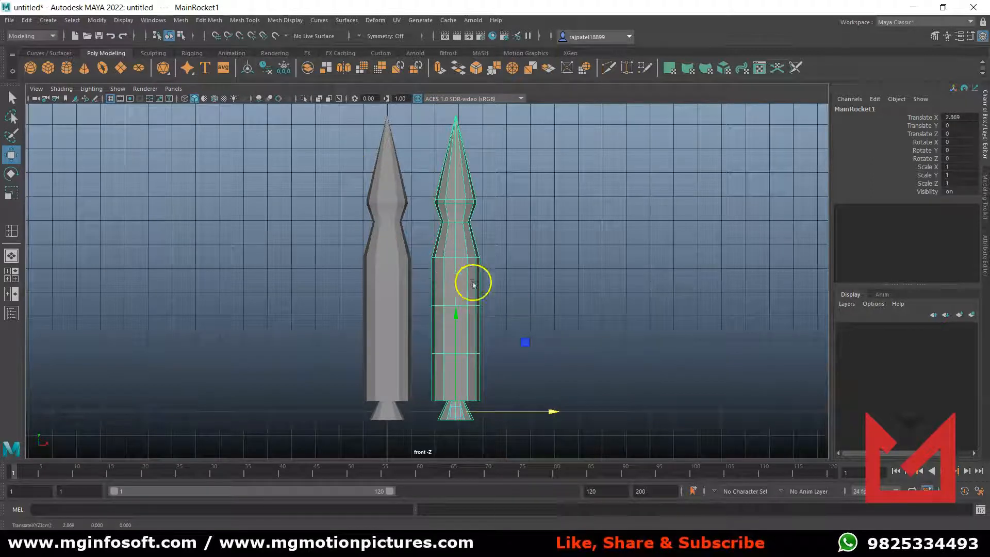
Scale the copied rocket uniformly to about 0.684 around its centered pivot and lower it to about -1.812 in Translate Y
{"action": "left_click", "coordinate": [247, 70]}
{"action": "key", "text": "r"}
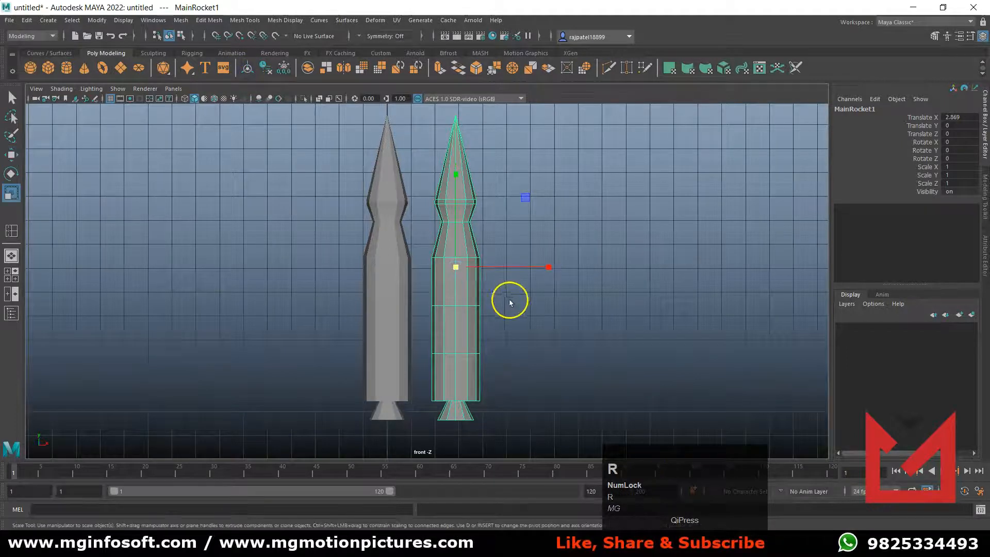
{"action": "left_click_drag", "start_coordinate": [456, 267], "coordinate": [409, 283]}
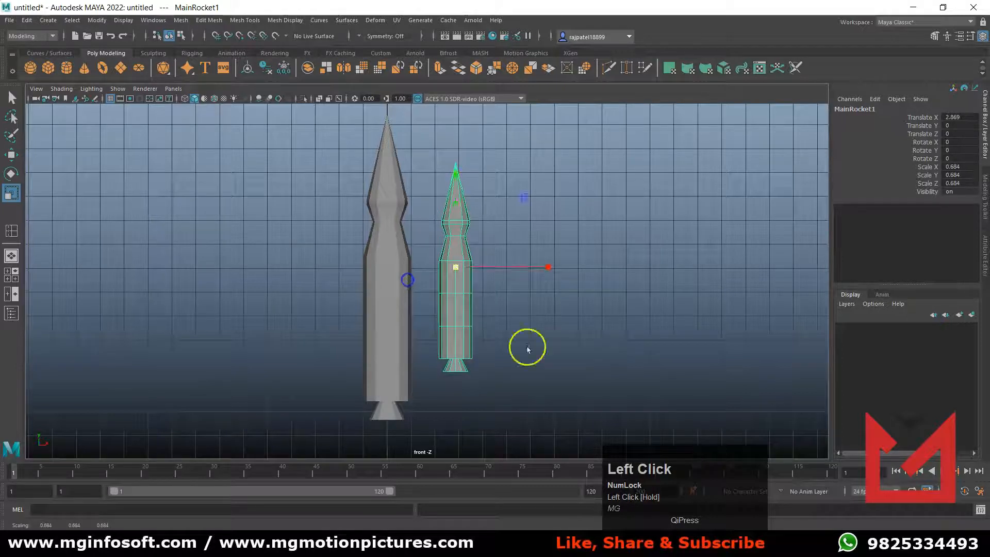
{"action": "key", "text": "w"}
{"action": "left_click_drag", "start_coordinate": [454, 206], "coordinate": [455, 227]}
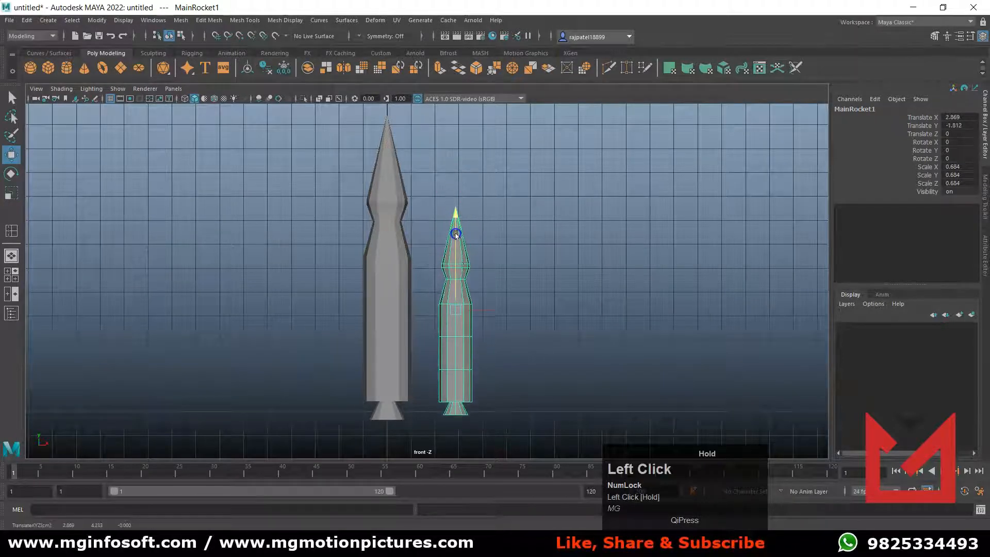
Select all nose faces above the neck of the smaller rocket and delete them
{"action": "scroll", "coordinate": [535, 347], "scroll_direction": "up", "scroll_amount": 2}
{"action": "middle_click_drag", "start_coordinate": [546, 351], "coordinate": [507, 341], "text": "alt"}
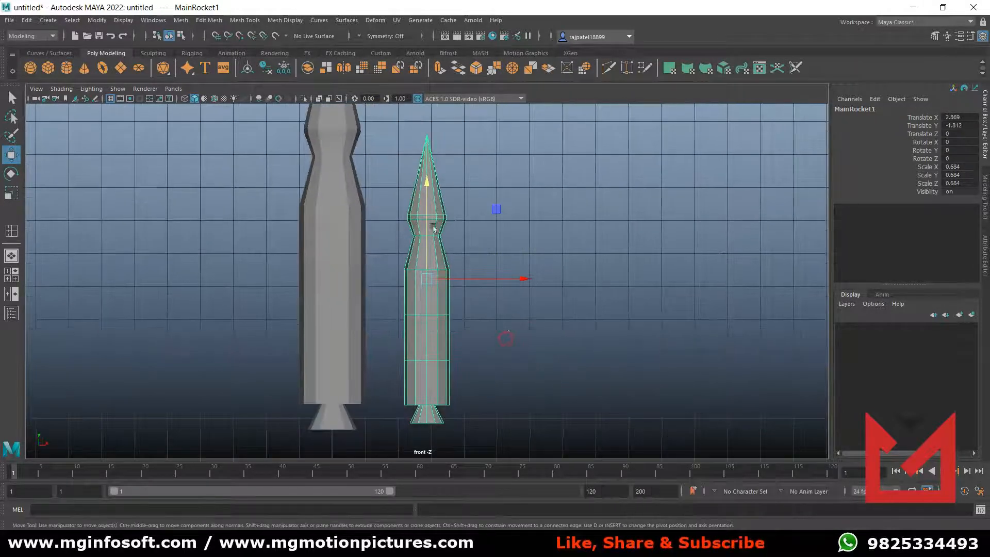
{"action": "scroll", "coordinate": [462, 246], "scroll_direction": "up", "scroll_amount": 1}
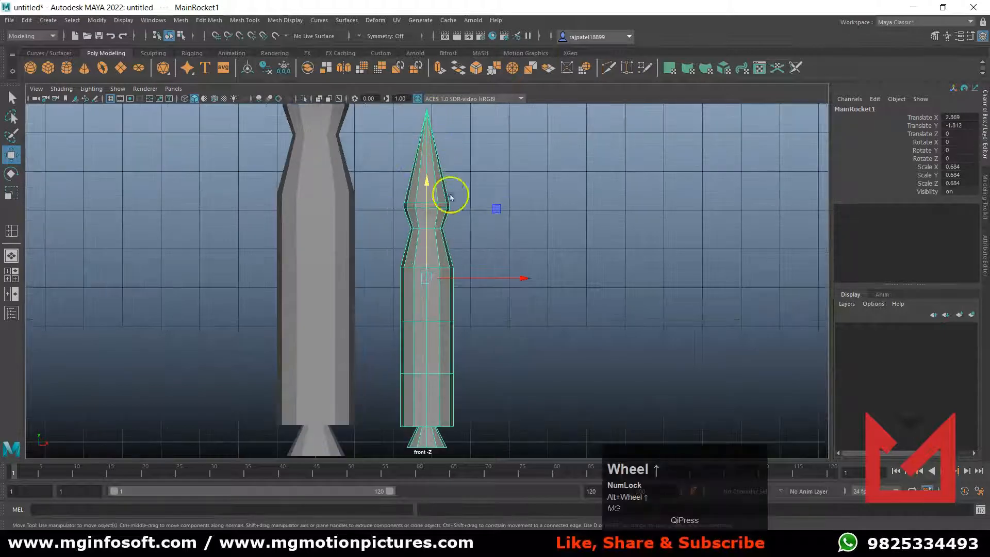
{"action": "left_click", "coordinate": [478, 232]}
{"action": "right_click", "coordinate": [406, 224]}
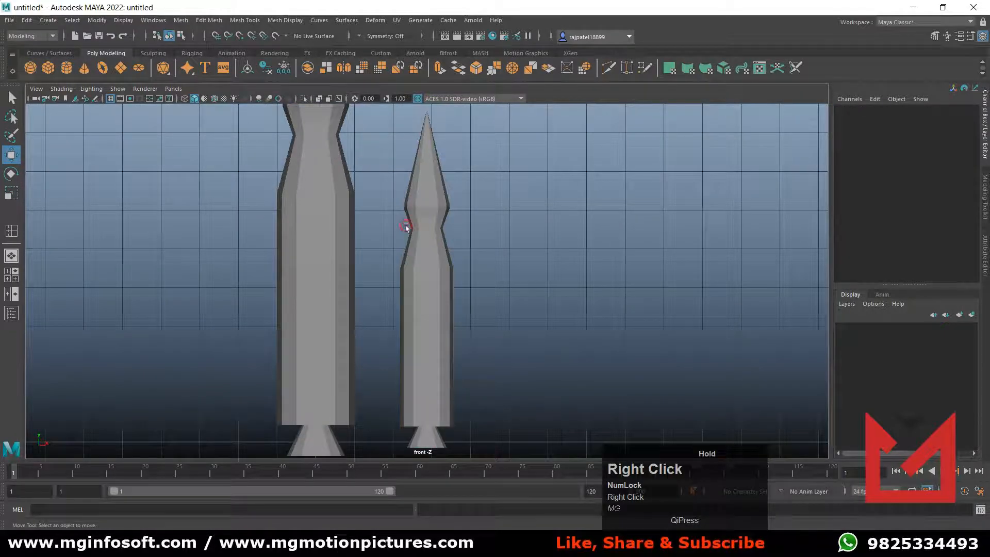
{"action": "right_click", "coordinate": [432, 240]}
{"action": "right_click_drag", "start_coordinate": [428, 238], "coordinate": [429, 264]}
{"action": "left_click_drag", "start_coordinate": [389, 108], "coordinate": [475, 219]}
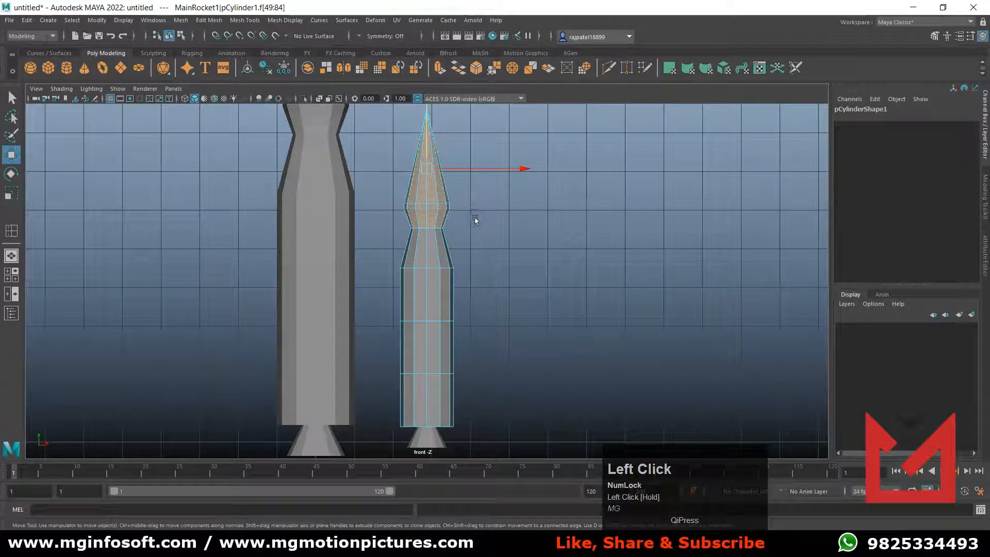
{"action": "key", "text": "Delete"}
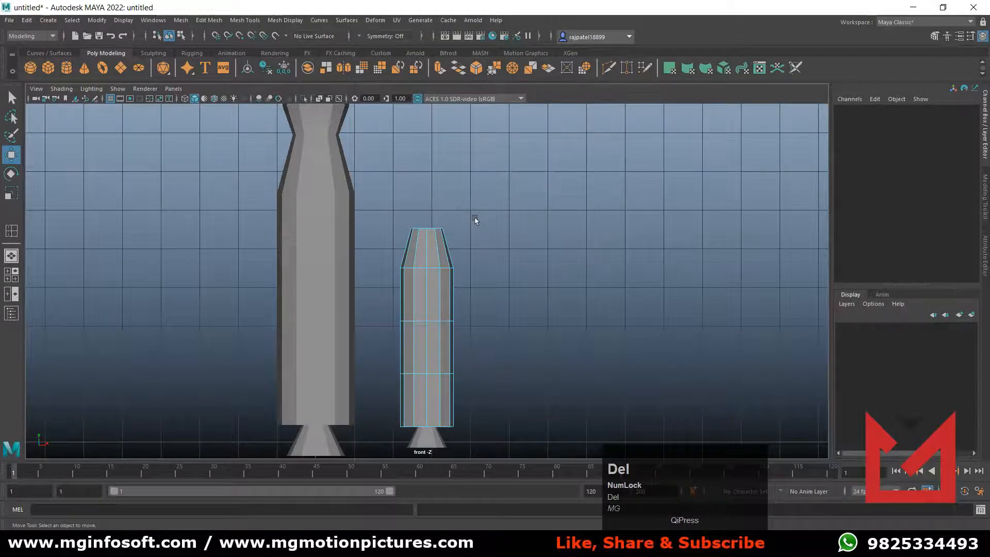
In perspective view, select the vertices around the smaller rocket's open top rim and merge them to their center
{"action": "key", "text": "space"}
{"action": "key", "text": "space"}
{"action": "left_click_drag", "start_coordinate": [593, 260], "coordinate": [539, 339], "text": "alt"}
{"action": "scroll", "coordinate": [538, 339], "scroll_direction": "up", "scroll_amount": 2, "text": "alt"}
{"action": "middle_click_drag", "start_coordinate": [521, 338], "coordinate": [535, 338], "text": "alt"}
{"action": "scroll", "coordinate": [578, 332], "scroll_direction": "up", "scroll_amount": 2, "text": "alt"}
{"action": "right_click_drag", "start_coordinate": [499, 332], "coordinate": [457, 256]}
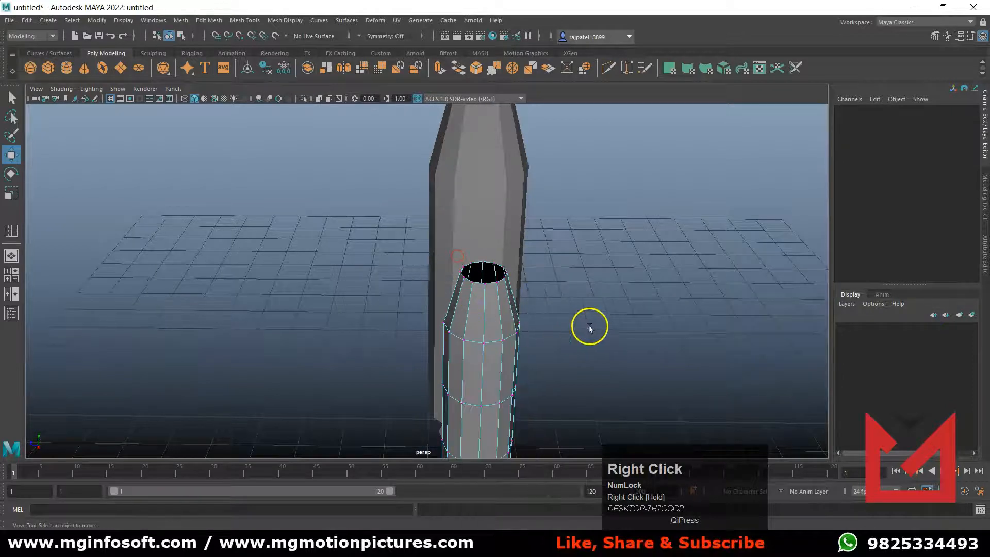
{"action": "left_click_drag", "start_coordinate": [590, 329], "coordinate": [623, 336], "text": "alt"}
{"action": "left_click_drag", "start_coordinate": [477, 225], "coordinate": [566, 282]}
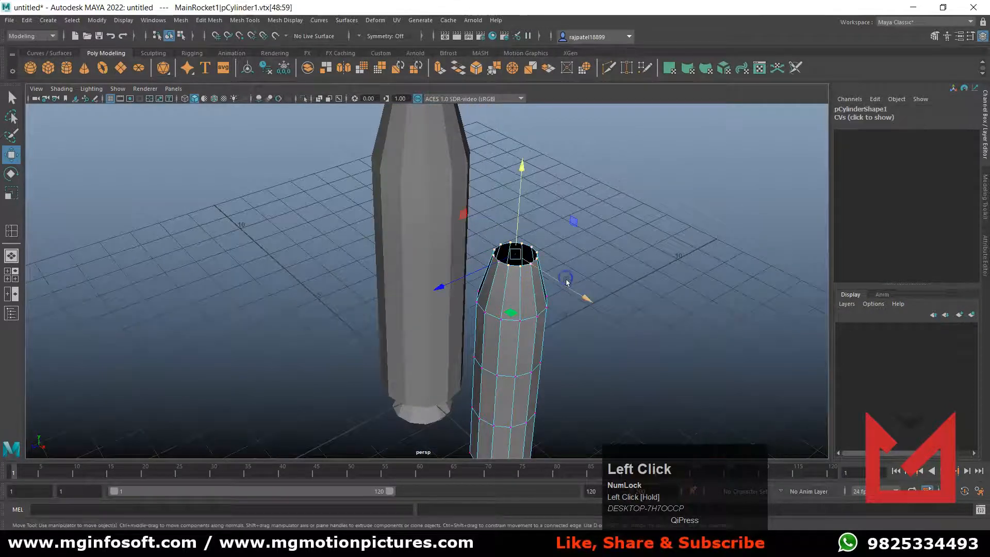
{"action": "left_click", "coordinate": [206, 20]}
{"action": "left_click", "coordinate": [269, 140]}
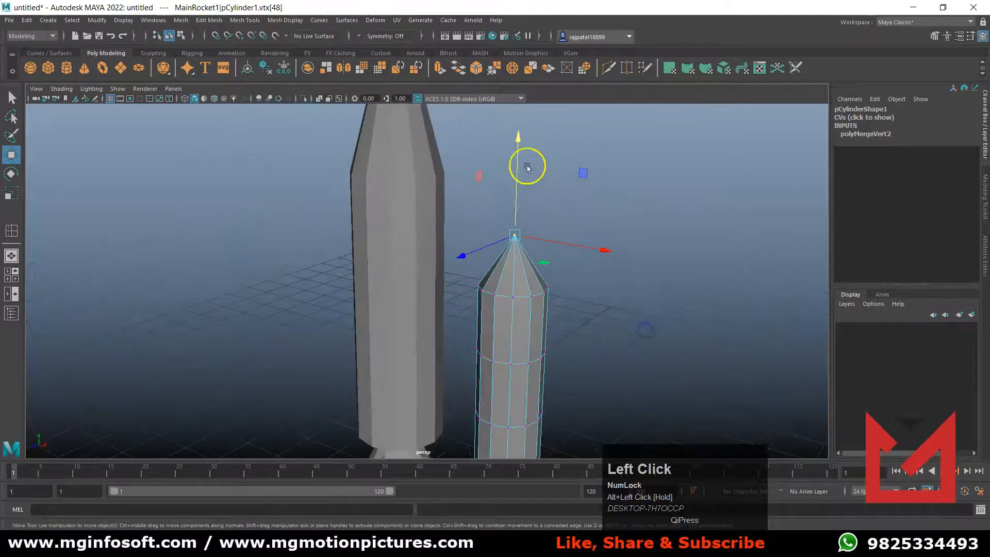
In front view, raise the merged tip vertex to lengthen the smaller rocket's nose, then return to object mode
{"action": "key", "text": "space"}
{"action": "key", "text": "space"}
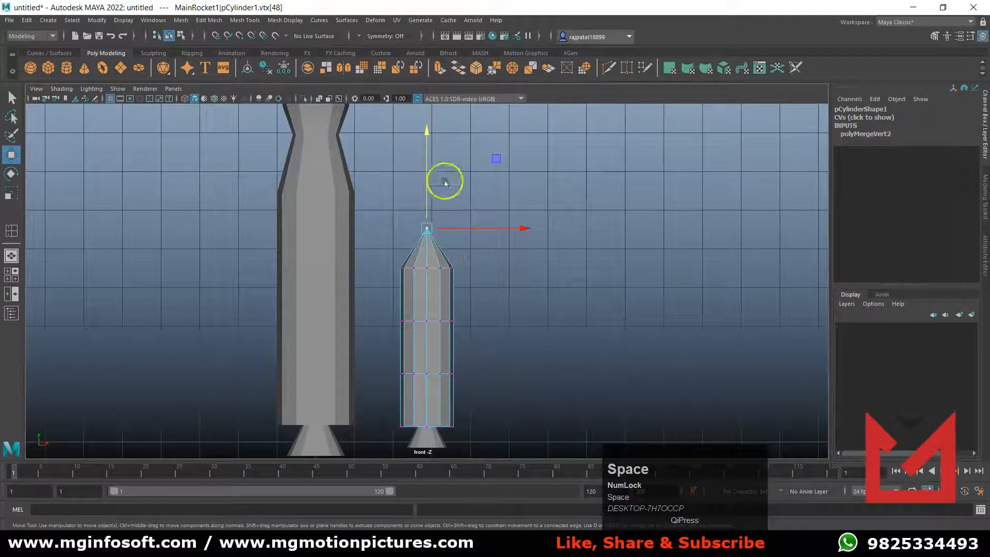
{"action": "left_click_drag", "start_coordinate": [427, 143], "coordinate": [429, 127]}
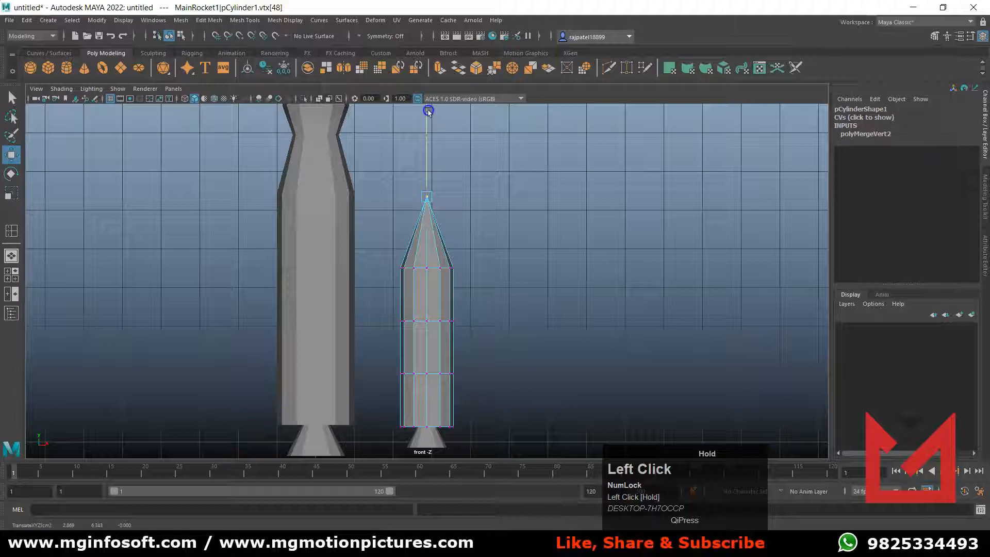
{"action": "left_click_drag", "start_coordinate": [427, 110], "coordinate": [428, 113]}
{"action": "left_click", "coordinate": [526, 335]}
{"action": "right_click_drag", "start_coordinate": [437, 329], "coordinate": [492, 246]}
{"action": "scroll", "coordinate": [544, 312], "scroll_direction": "down", "scroll_amount": 2}
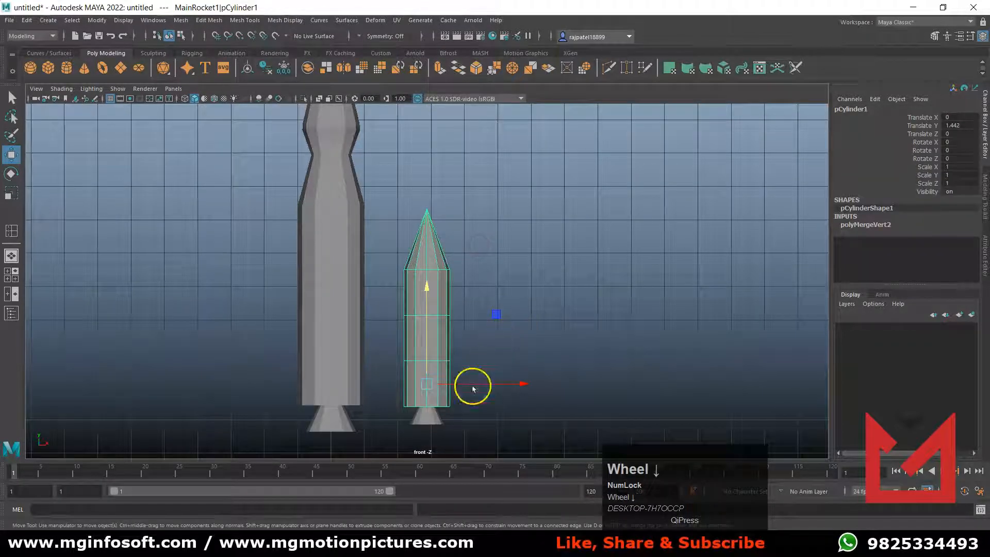
Rename the smaller rocket's group MainRocket1 as RocketRight
{"action": "left_click", "coordinate": [499, 327]}
{"action": "left_click_drag", "start_coordinate": [511, 286], "coordinate": [419, 435]}
{"action": "left_click", "coordinate": [11, 313]}
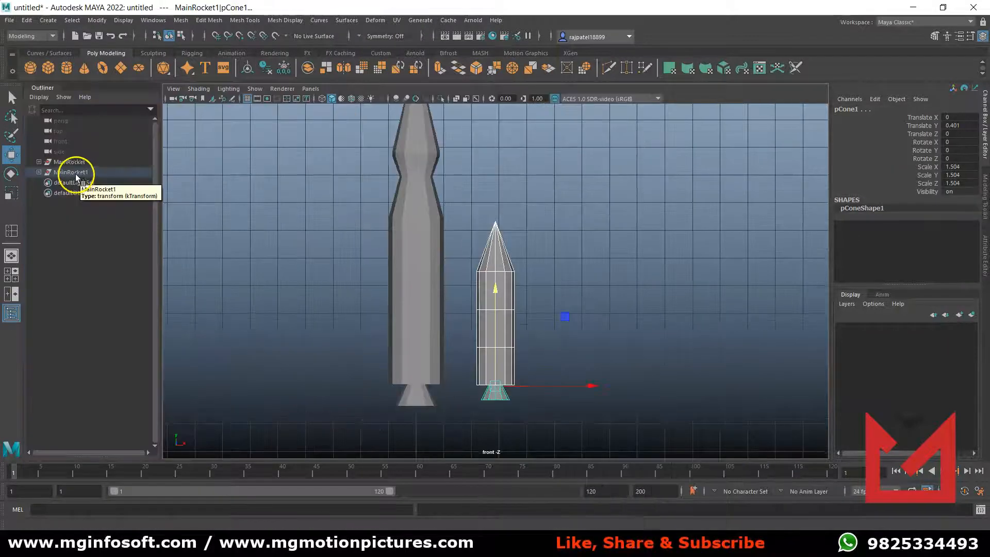
{"action": "double_click", "coordinate": [76, 174]}
{"action": "type", "text": "RocketRight"}
{"action": "key", "text": "Return"}
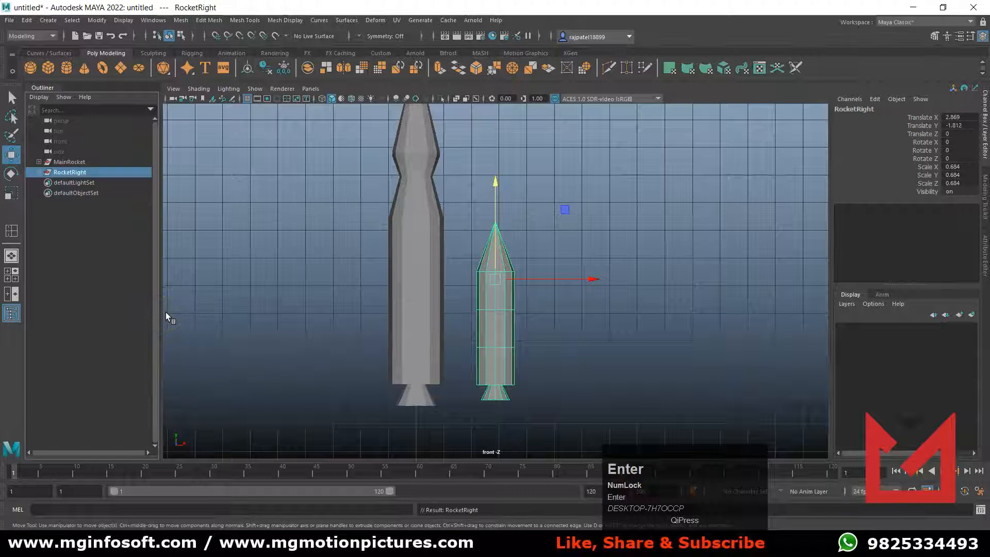
{"action": "left_click", "coordinate": [109, 207]}
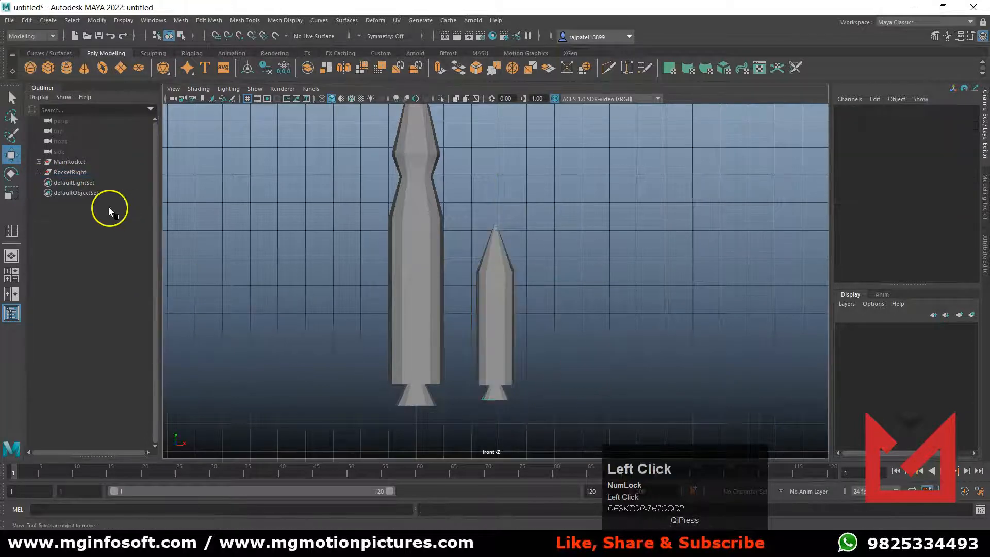
Duplicate the RocketRight group and move the copy across to the other side of the main rocket, at about -3.006 in Translate X
{"action": "left_click", "coordinate": [69, 172]}
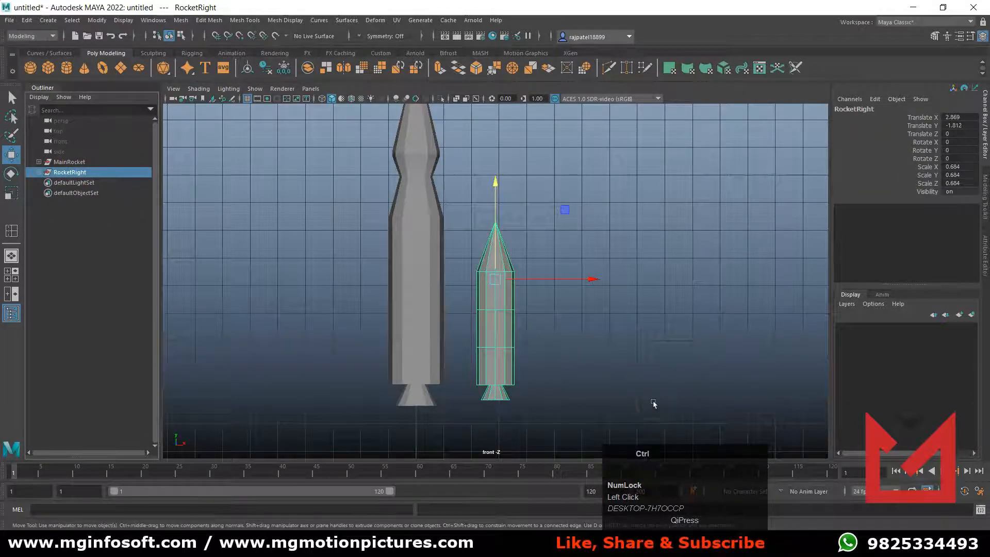
{"action": "key", "text": "ctrl+d"}
{"action": "left_click_drag", "start_coordinate": [592, 280], "coordinate": [430, 300]}
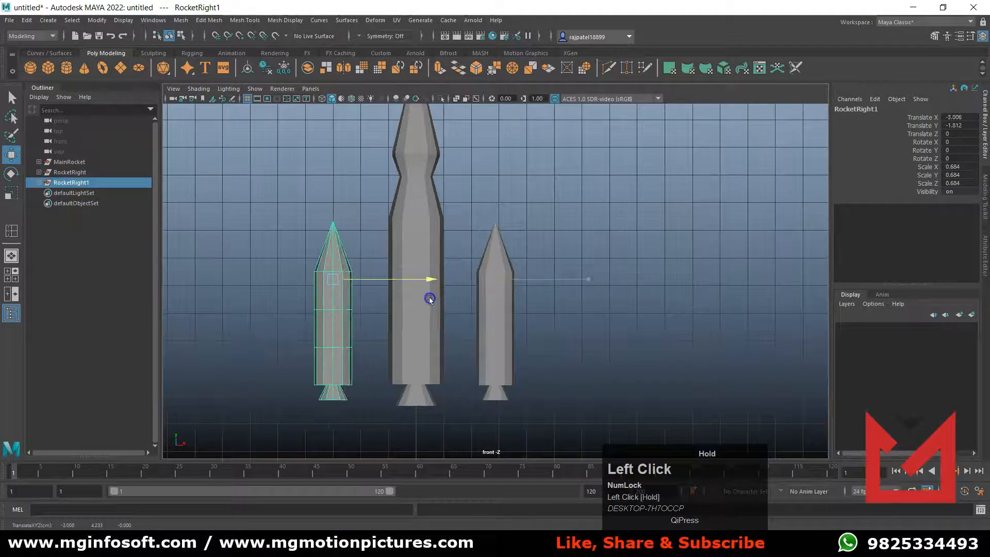
Rename the duplicated booster group as RocketLeft and clear the selection
{"action": "double_click", "coordinate": [70, 182]}
{"action": "type", "text": "RocketLeft"}
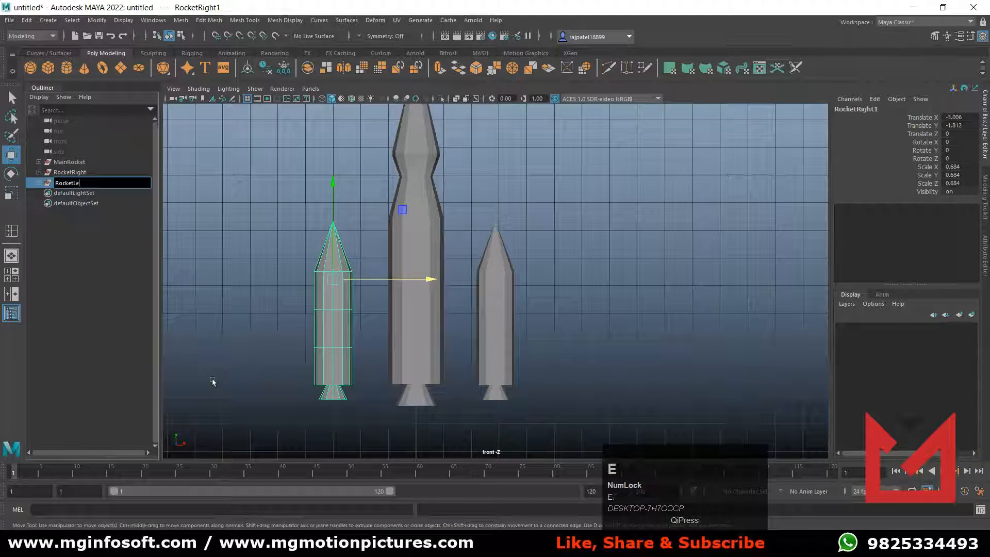
{"action": "key", "text": "Return"}
{"action": "left_click", "coordinate": [546, 354]}
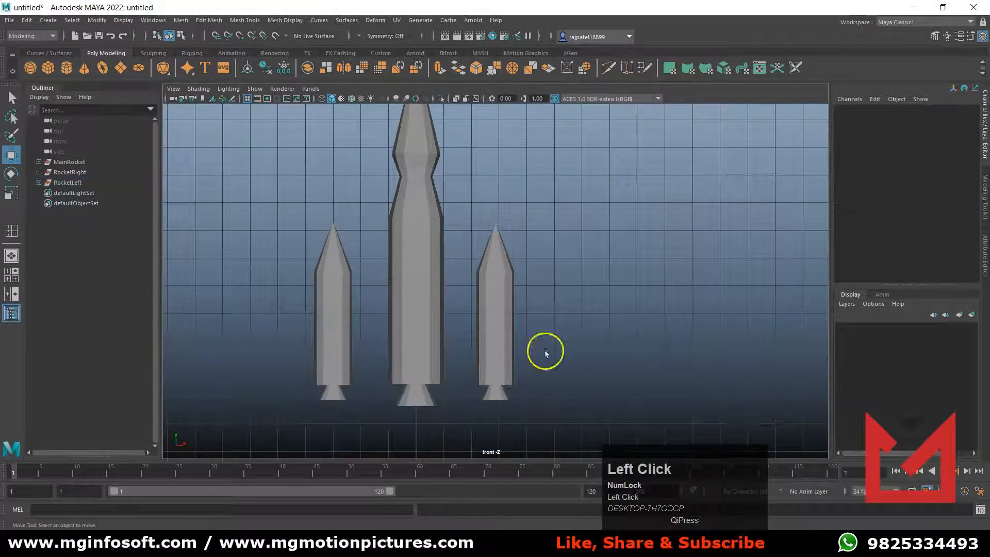
Select the MainRocket group and snap its pivot to the bottom center of its nozzle
{"action": "left_click", "coordinate": [449, 371]}
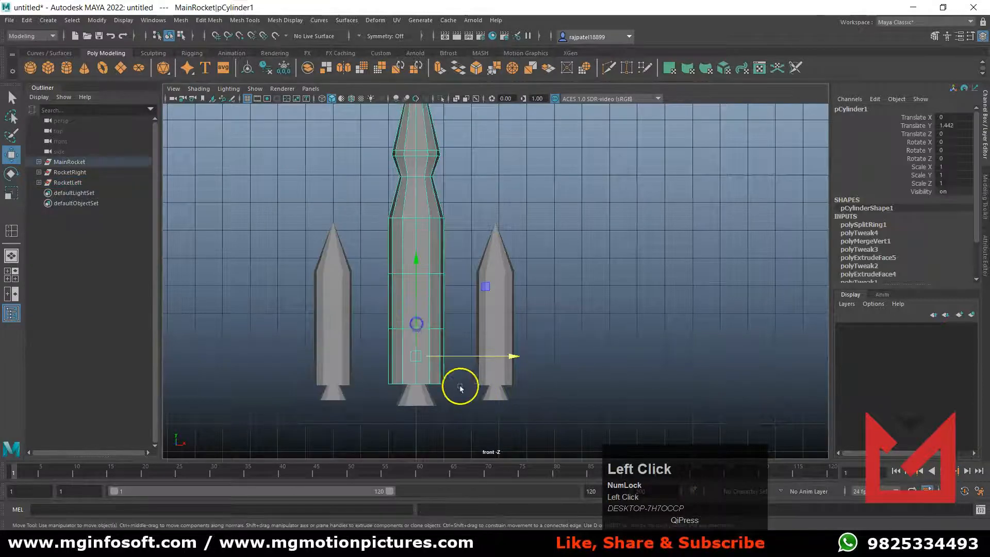
{"action": "left_click", "coordinate": [61, 163]}
{"action": "scroll", "coordinate": [552, 372], "scroll_direction": "up", "scroll_amount": 2, "text": "alt"}
{"action": "middle_click_drag", "start_coordinate": [552, 372], "coordinate": [552, 255], "text": "alt"}
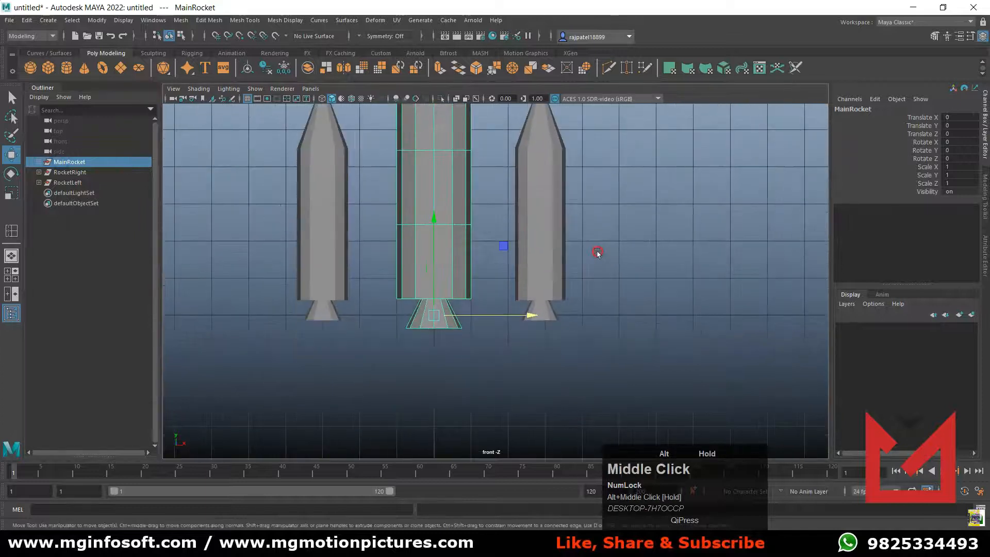
{"action": "left_click", "coordinate": [11, 313]}
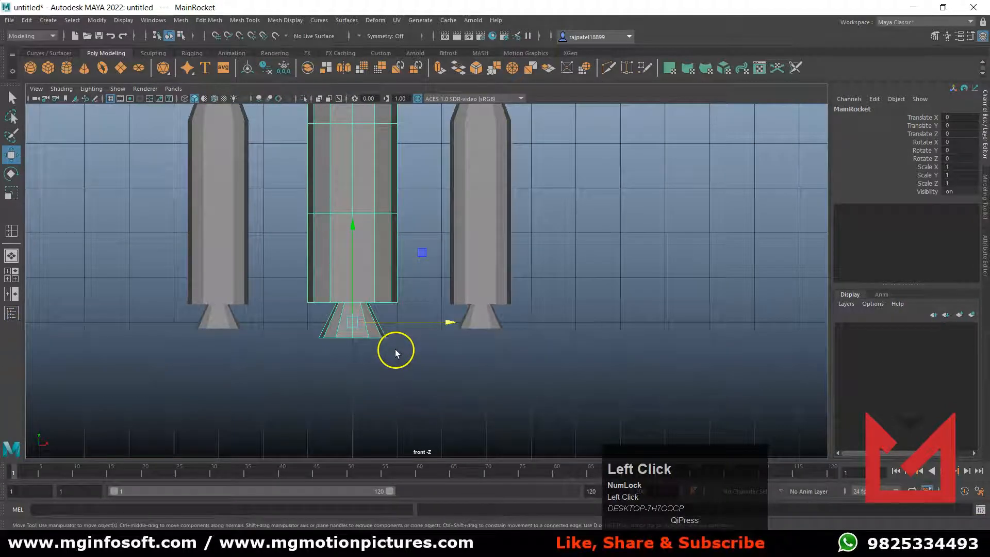
{"action": "key", "text": "d"}
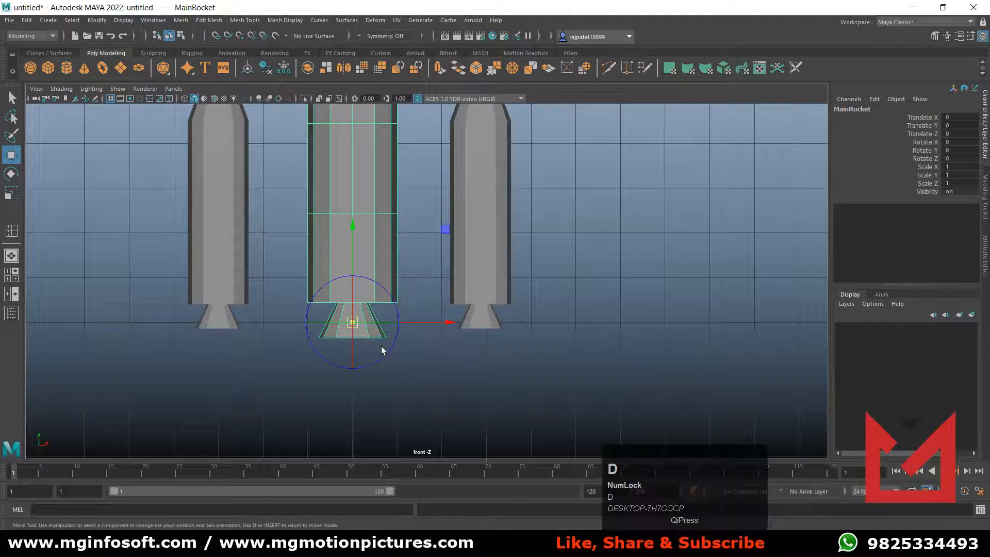
{"action": "key", "text": "v"}
{"action": "middle_click", "coordinate": [352, 323]}
{"action": "middle_click_drag", "start_coordinate": [353, 322], "coordinate": [353, 328]}
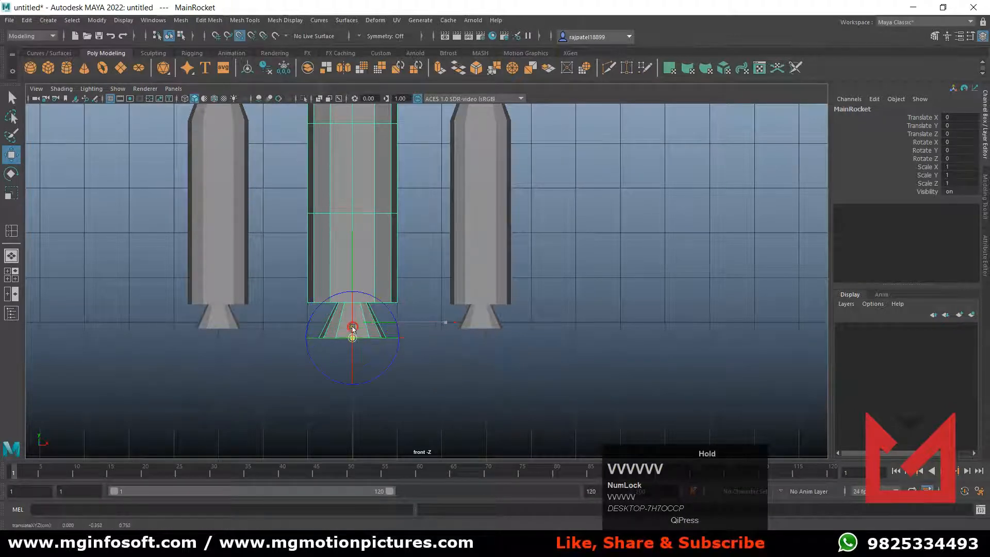
{"action": "key", "text": "d"}
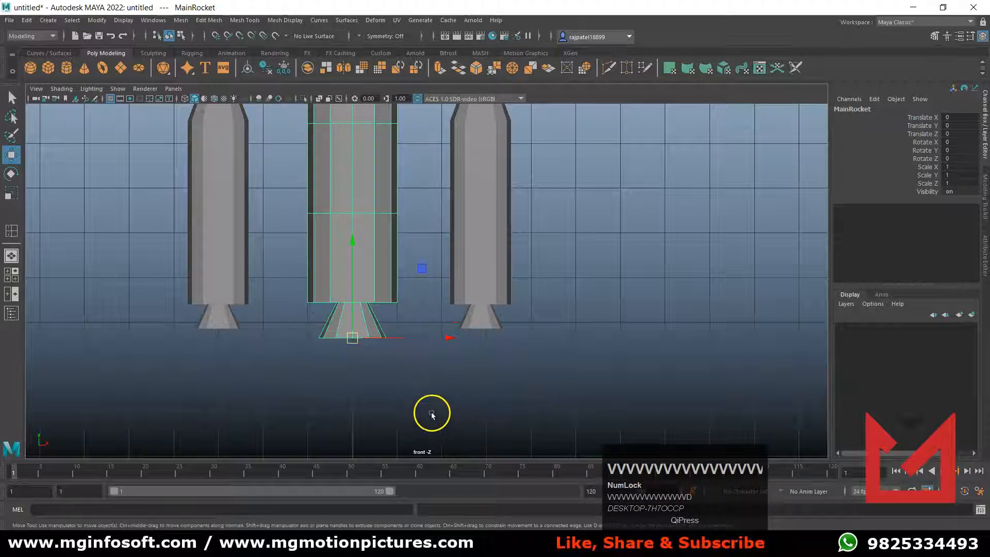
Grid-snap the MainRocket group up onto the ground line, at 0.352 in Translate Y
{"action": "key", "text": "x"}
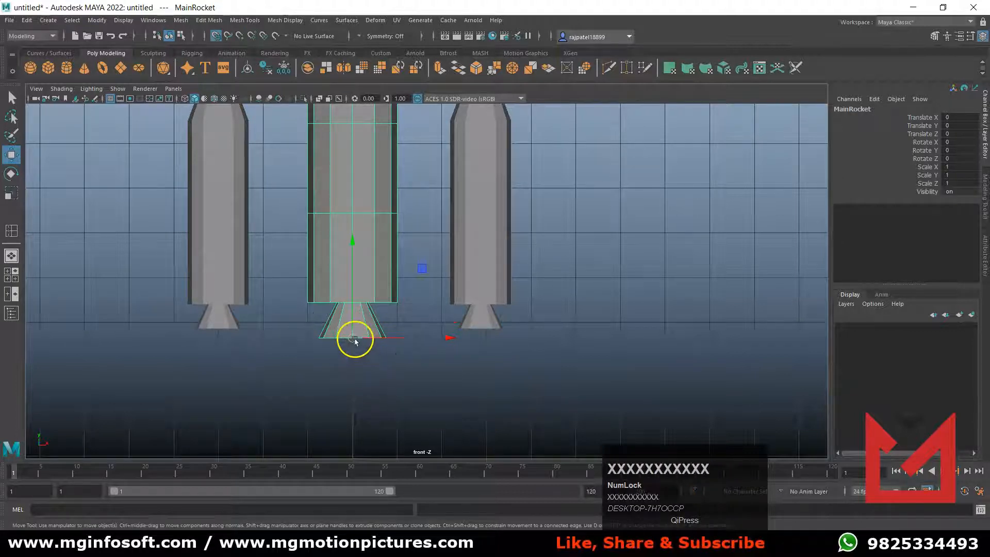
{"action": "left_click_drag", "start_coordinate": [352, 338], "coordinate": [356, 329]}
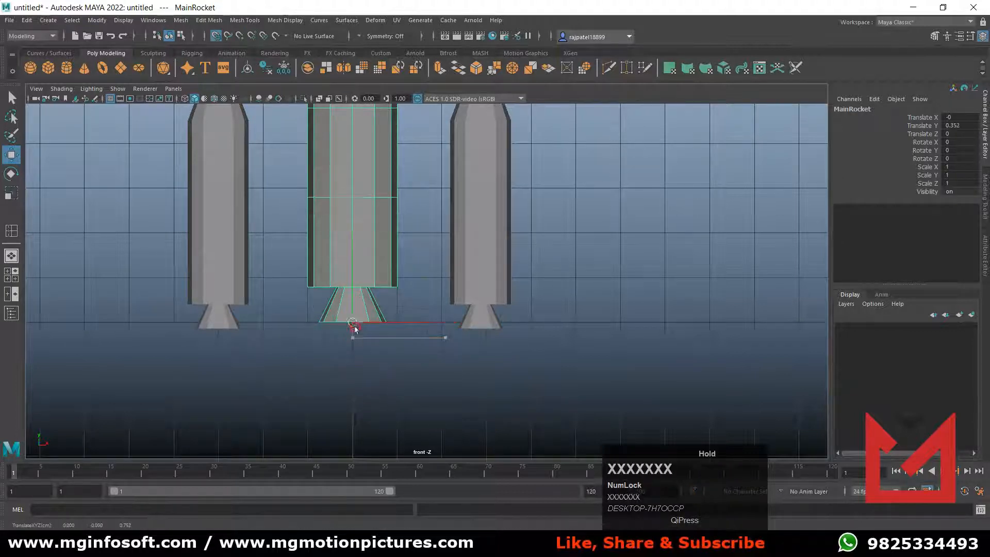
{"action": "left_click", "coordinate": [503, 382]}
Snap RocketRight's pivot to its nozzle's bottom center and grid-snap the group onto the ground line at Translate X 3, Y -1.671
{"action": "left_click", "coordinate": [481, 258]}
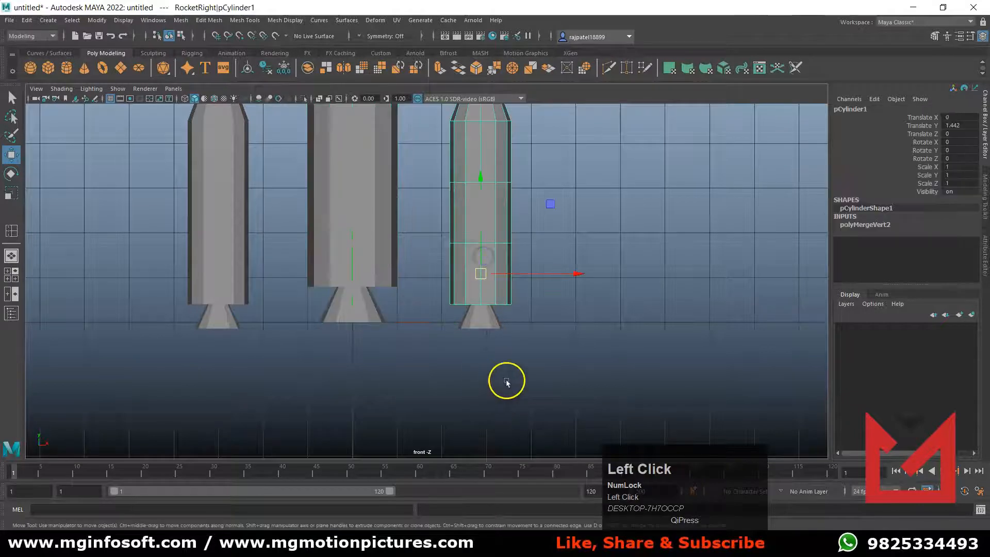
{"action": "left_click", "coordinate": [12, 313]}
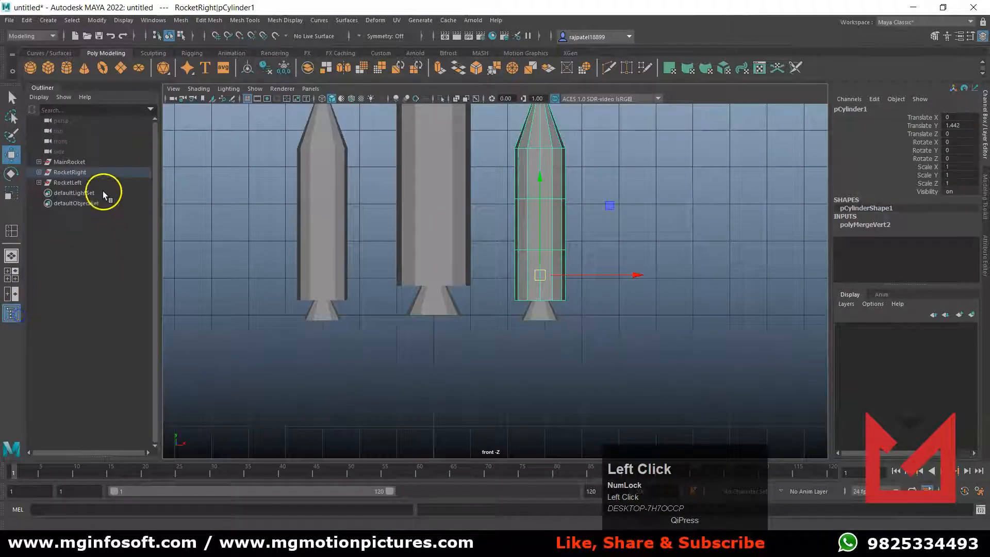
{"action": "left_click", "coordinate": [66, 173]}
{"action": "key", "text": "d"}
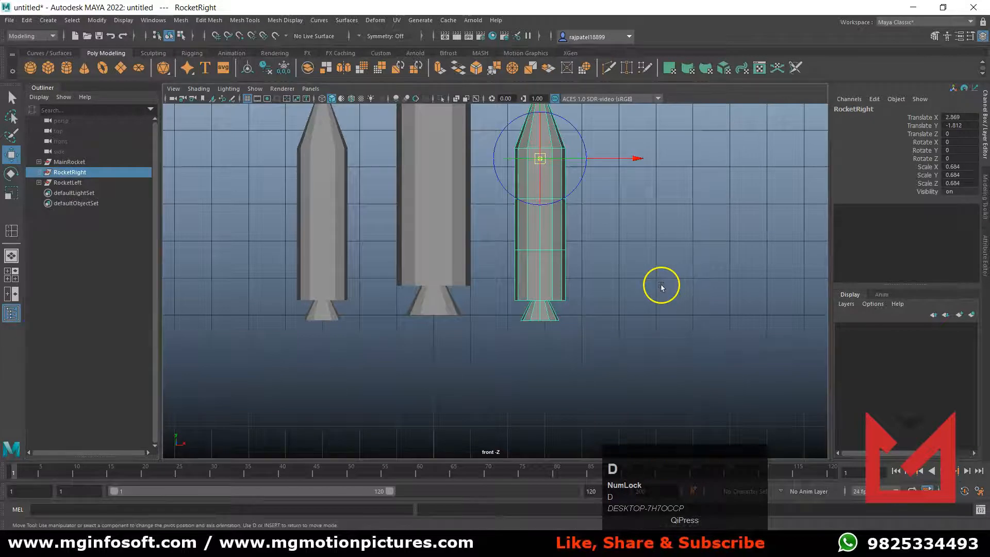
{"action": "key", "text": "v"}
{"action": "left_click_drag", "start_coordinate": [535, 156], "coordinate": [537, 322]}
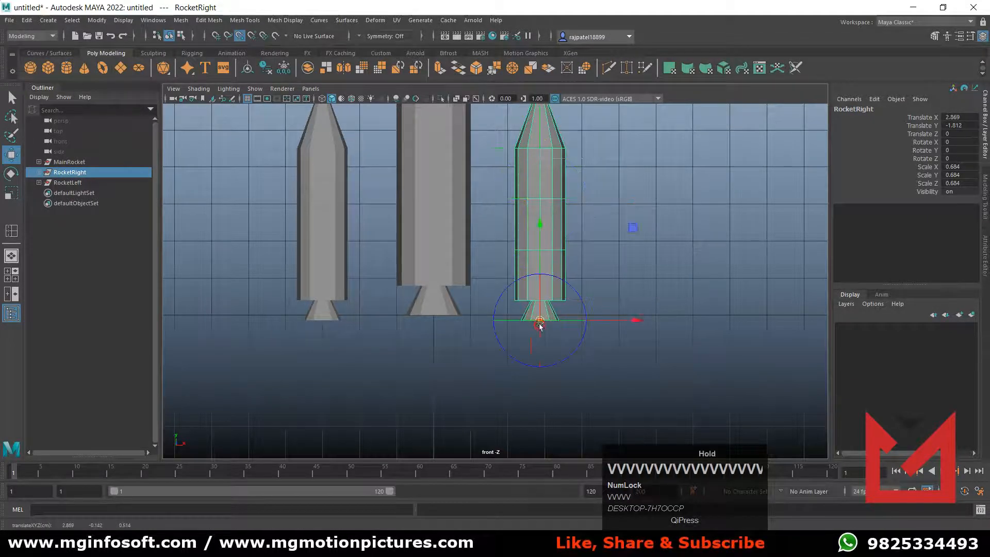
{"action": "key", "text": "d"}
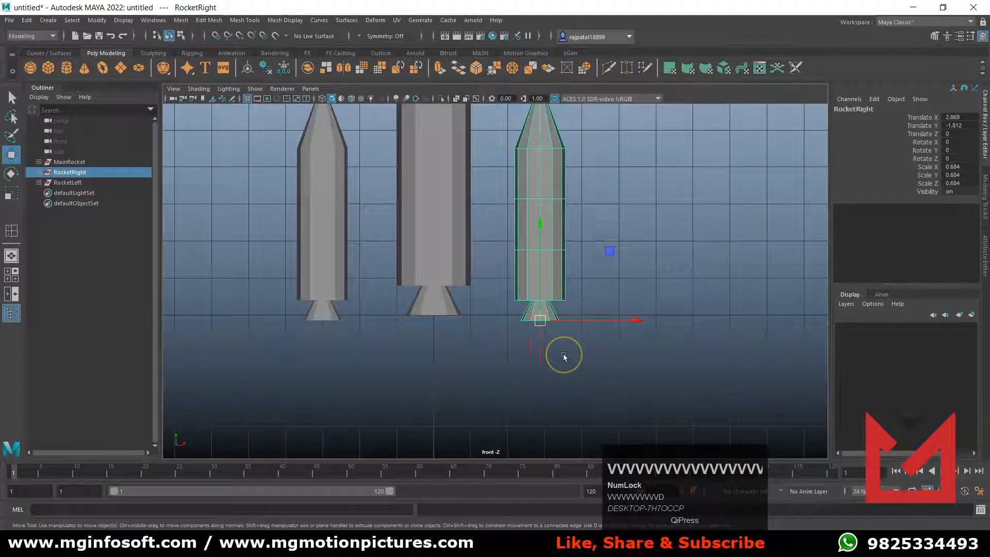
{"action": "key", "text": "x"}
{"action": "left_click_drag", "start_coordinate": [551, 329], "coordinate": [543, 315]}
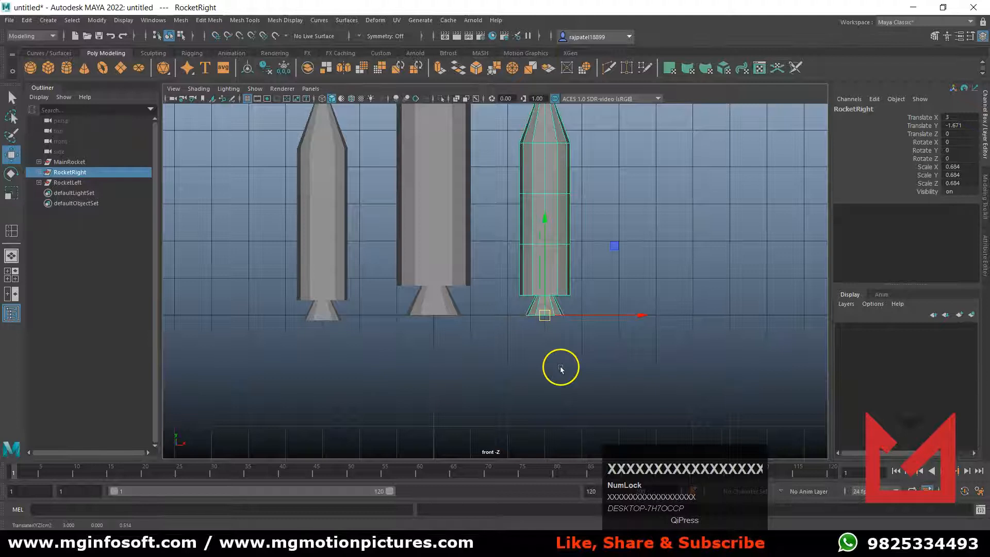
Snap RocketLeft's pivot to its nozzle's bottom center and grid-snap the group onto the ground line at Translate X -3, Y -1.671
{"action": "left_click", "coordinate": [63, 183]}
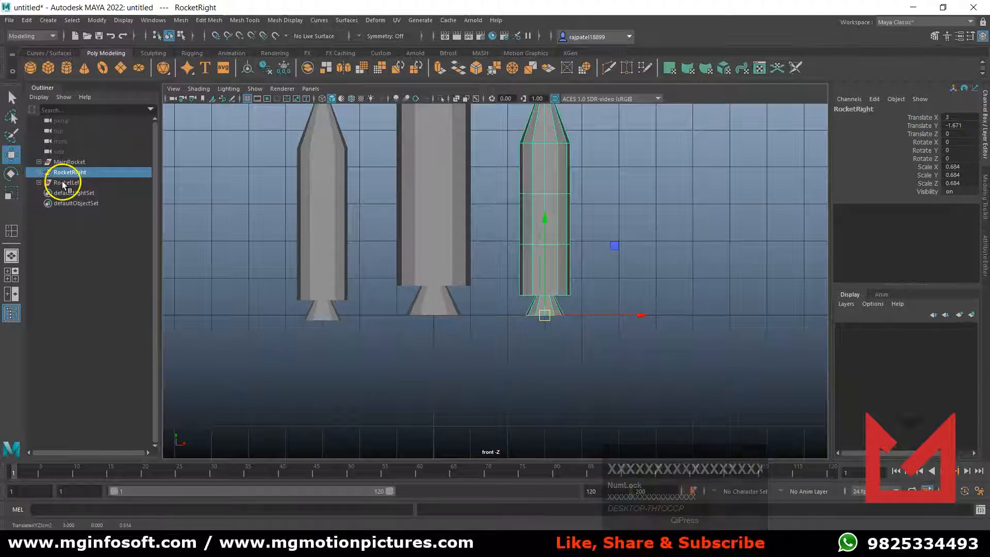
{"action": "key", "text": "d"}
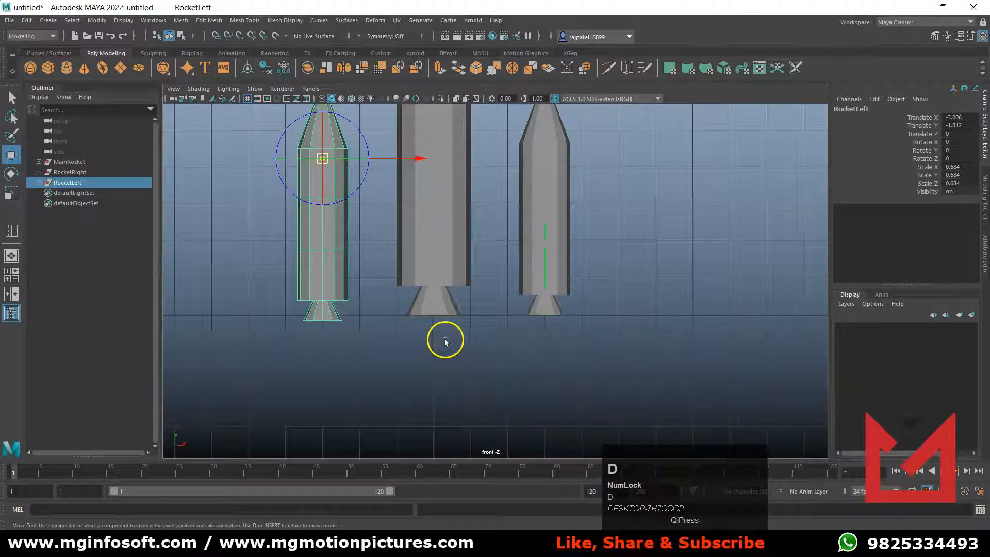
{"action": "key", "text": "v"}
{"action": "left_click_drag", "start_coordinate": [323, 156], "coordinate": [319, 320]}
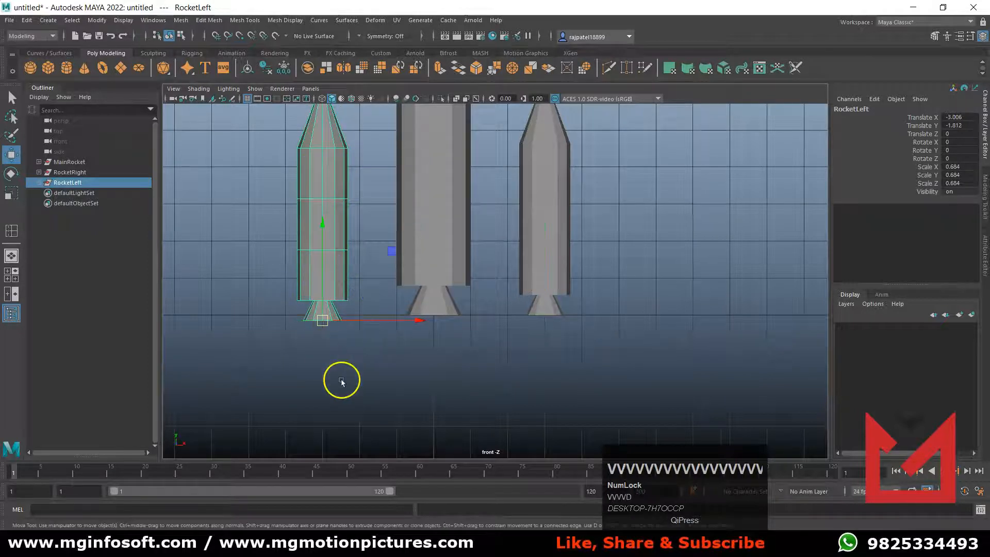
{"action": "key", "text": "x"}
{"action": "left_click_drag", "start_coordinate": [323, 327], "coordinate": [323, 323]}
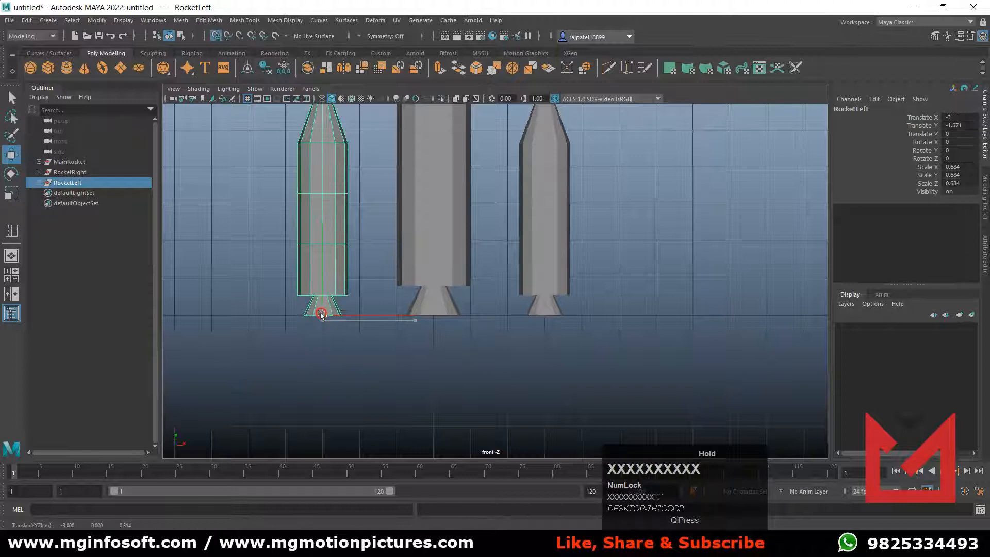
{"action": "left_click", "coordinate": [429, 363]}
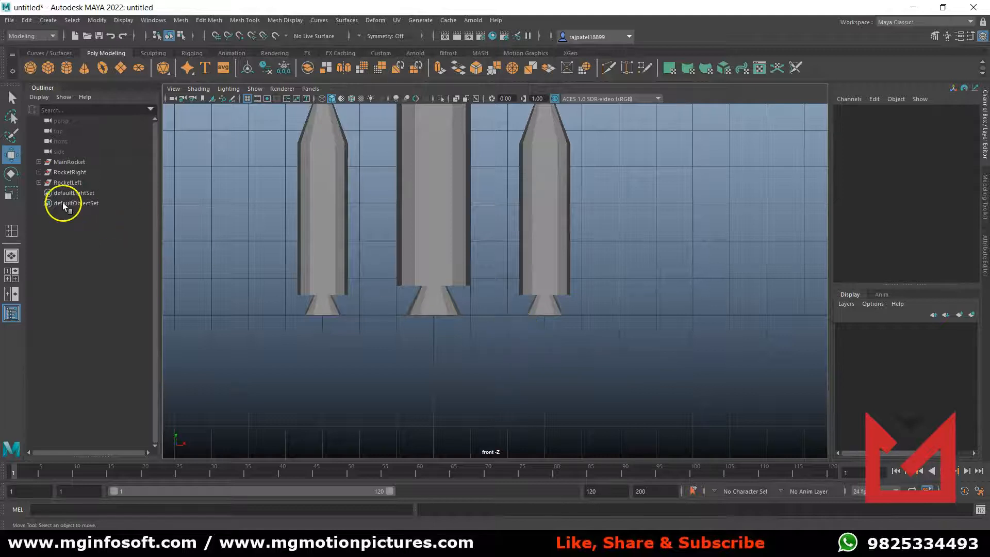
Move RocketRight's pivot to the nozzle's inner bottom corner and grid-snap the group toward the main rocket, to 2.514 in Translate X
{"action": "left_click", "coordinate": [71, 173]}
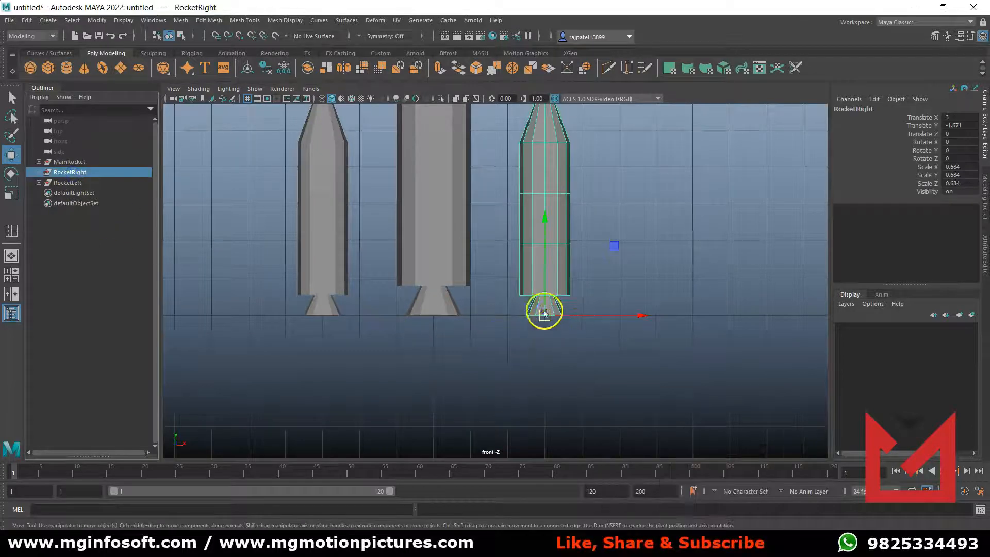
{"action": "key", "text": "d"}
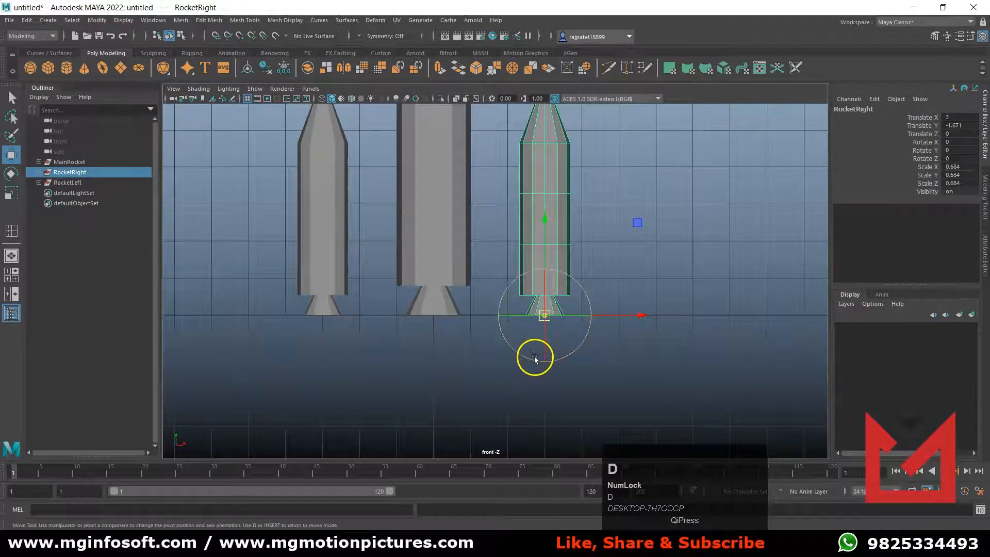
{"action": "key", "text": "v"}
{"action": "left_click_drag", "start_coordinate": [544, 325], "coordinate": [537, 373]}
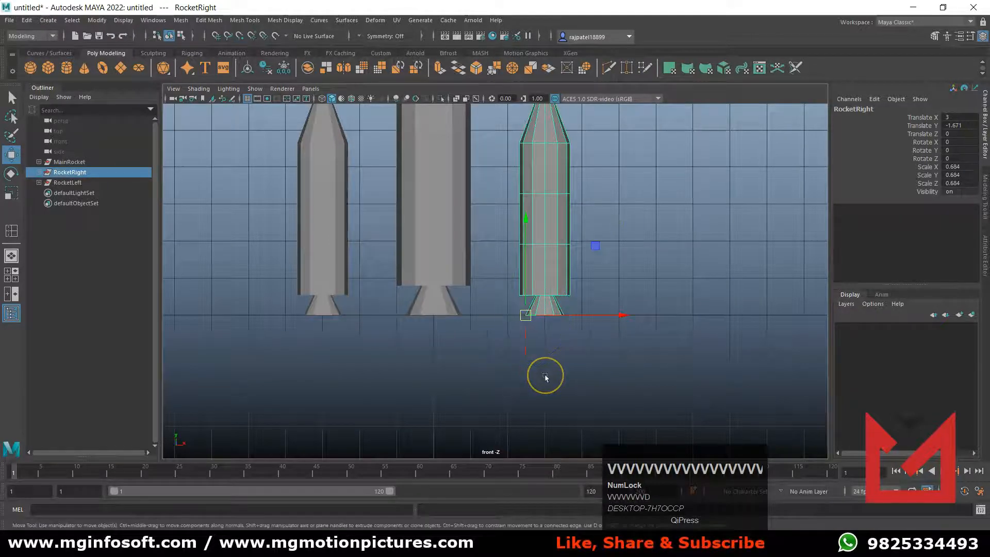
{"action": "key", "text": "x"}
{"action": "left_click_drag", "start_coordinate": [529, 320], "coordinate": [498, 318]}
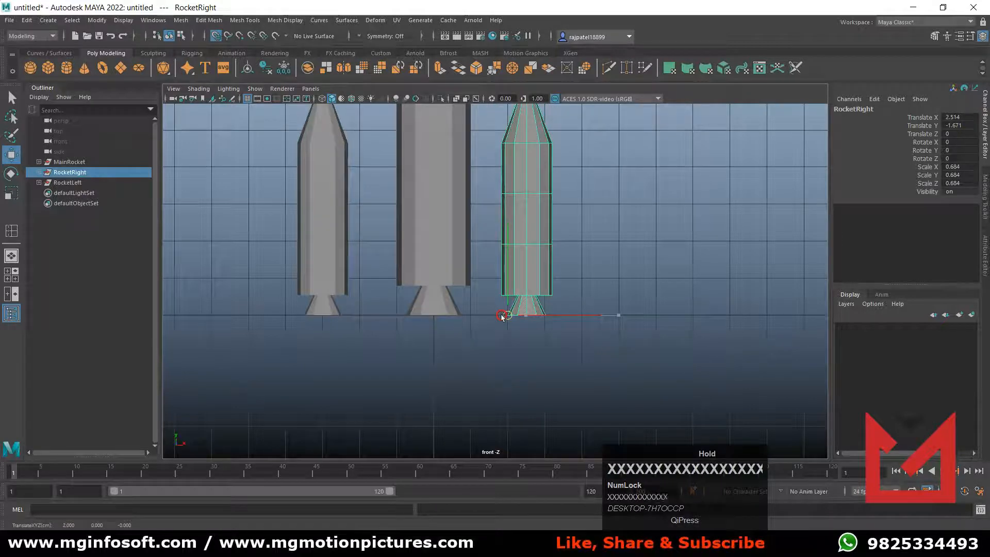
Move RocketLeft's pivot to the nozzle's inner bottom corner and grid-snap the group toward the main rocket, to -2.514 in Translate X
{"action": "left_click", "coordinate": [74, 183]}
{"action": "key", "text": "d"}
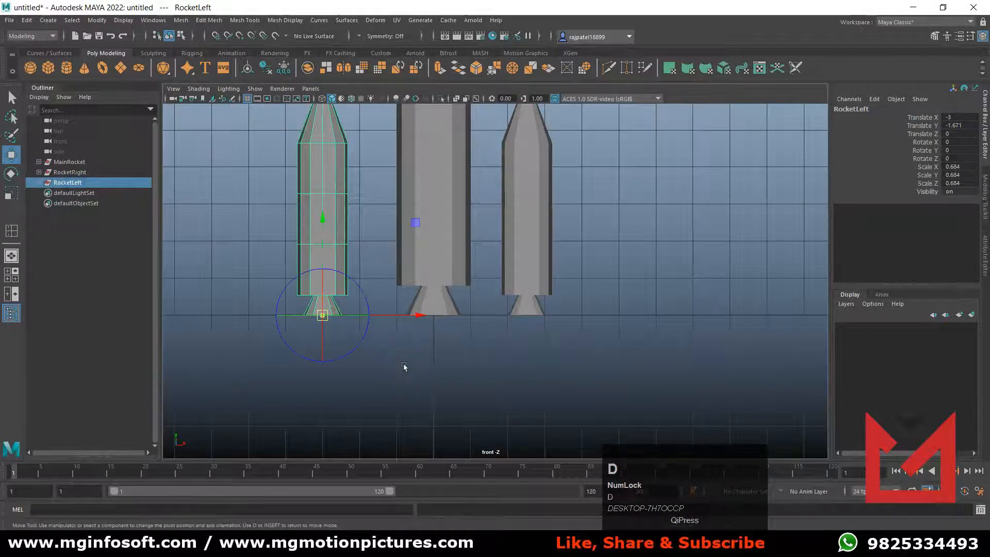
{"action": "left_click_drag", "start_coordinate": [321, 312], "coordinate": [355, 322]}
{"action": "key", "text": "d"}
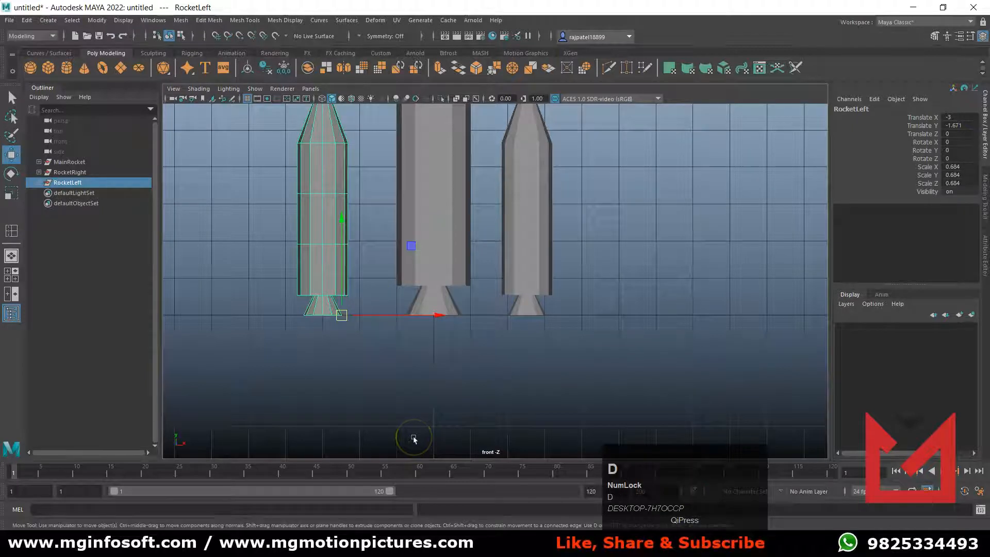
{"action": "left_click_drag", "start_coordinate": [341, 313], "coordinate": [359, 316]}
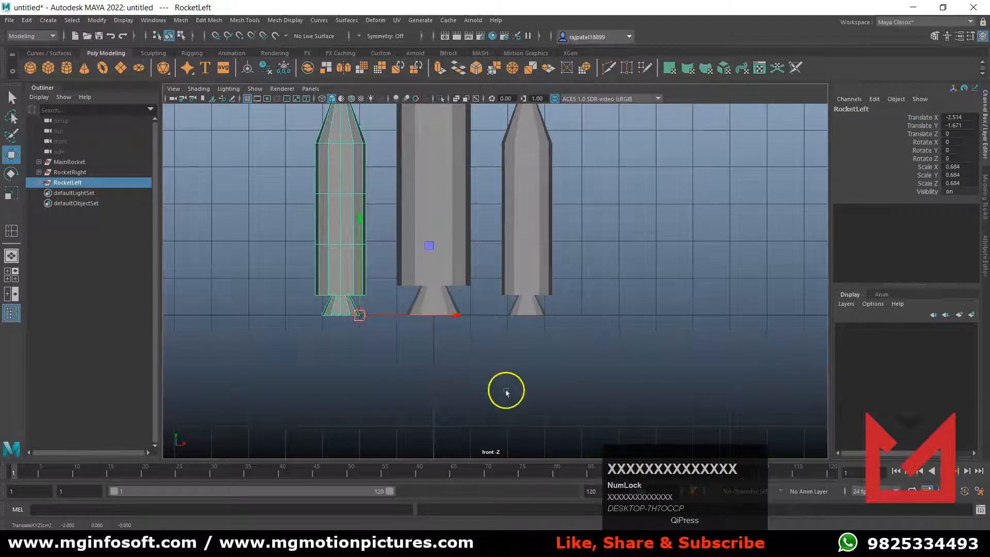
{"action": "left_click", "coordinate": [437, 361]}
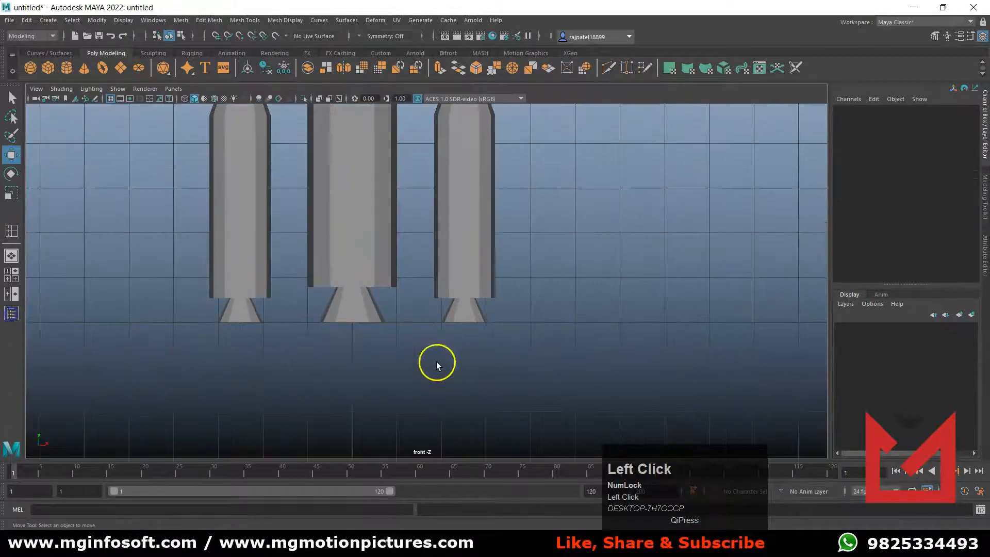
Switch to the perspective view and inspect the placement of the two boosters beside the main rocket
{"action": "key", "text": "space"}
{"action": "key", "text": "space"}
{"action": "left_click_drag", "start_coordinate": [679, 238], "coordinate": [641, 331], "text": "alt"}
{"action": "scroll", "coordinate": [517, 342], "scroll_direction": "down", "scroll_amount": 5}
{"action": "left_click_drag", "start_coordinate": [517, 344], "coordinate": [494, 351], "text": "alt"}
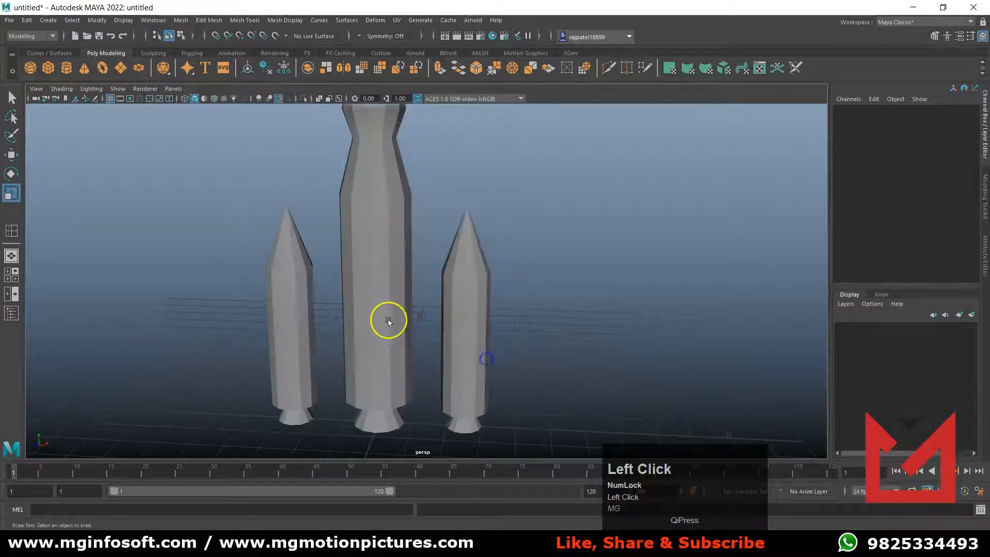
Duplicate the main rocket's body and move the copy out along X to Translate X 4.757
{"action": "left_click", "coordinate": [384, 309]}
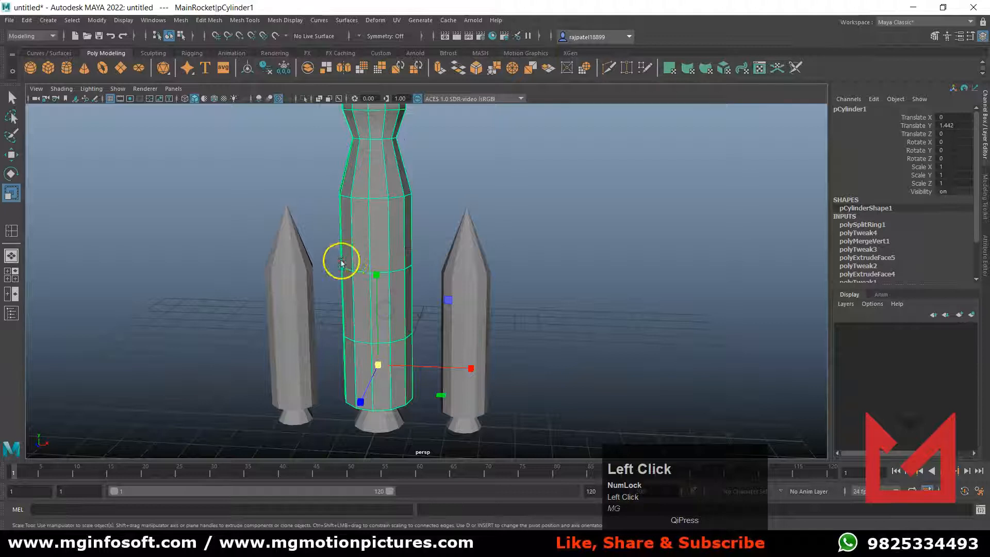
{"action": "scroll", "coordinate": [398, 308], "scroll_direction": "up", "scroll_amount": 1, "text": "alt"}
{"action": "scroll", "coordinate": [405, 309], "scroll_direction": "down", "scroll_amount": 1, "text": "alt"}
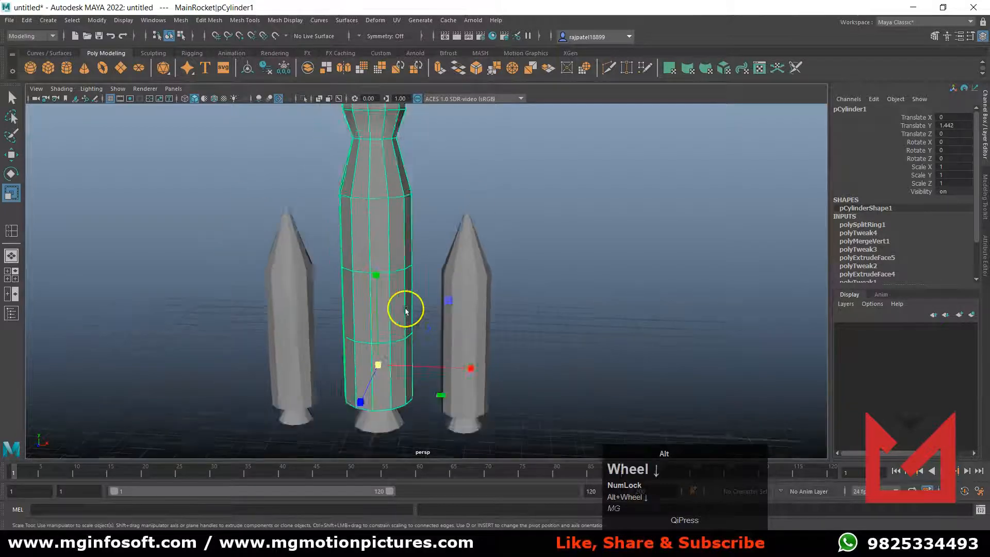
{"action": "scroll", "coordinate": [406, 310], "scroll_direction": "down", "scroll_amount": 1, "text": "alt"}
{"action": "scroll", "coordinate": [406, 311], "scroll_direction": "up", "scroll_amount": 1, "text": "alt"}
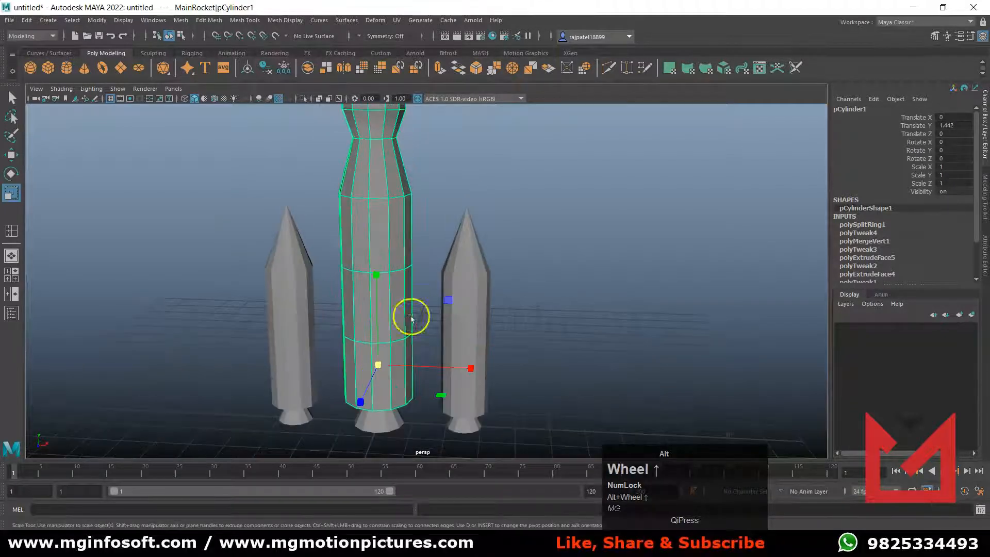
{"action": "scroll", "coordinate": [411, 319], "scroll_direction": "up", "scroll_amount": 1, "text": "alt"}
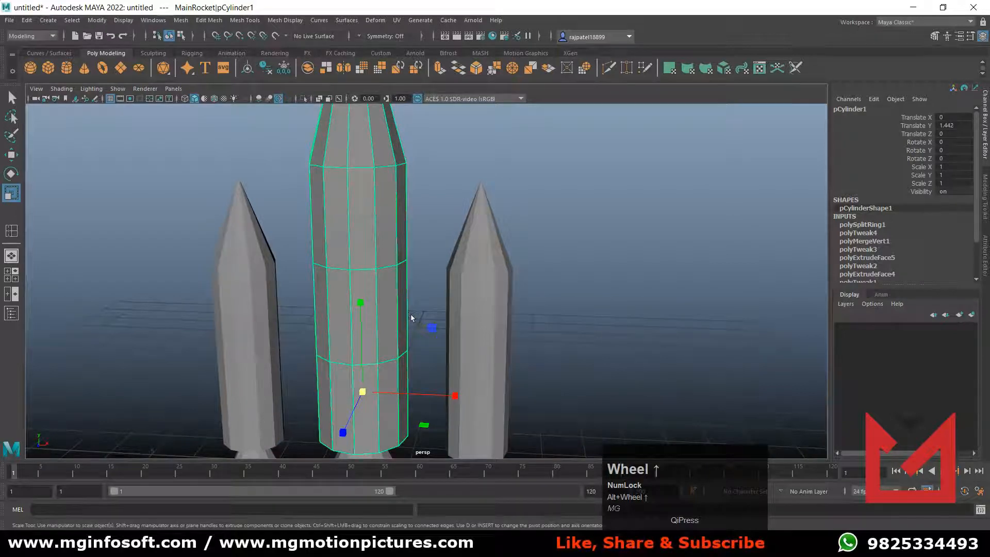
{"action": "key", "text": "ctrl"}
{"action": "key", "text": "ctrl+d"}
{"action": "key", "text": "w"}
{"action": "left_click_drag", "start_coordinate": [454, 400], "coordinate": [670, 399]}
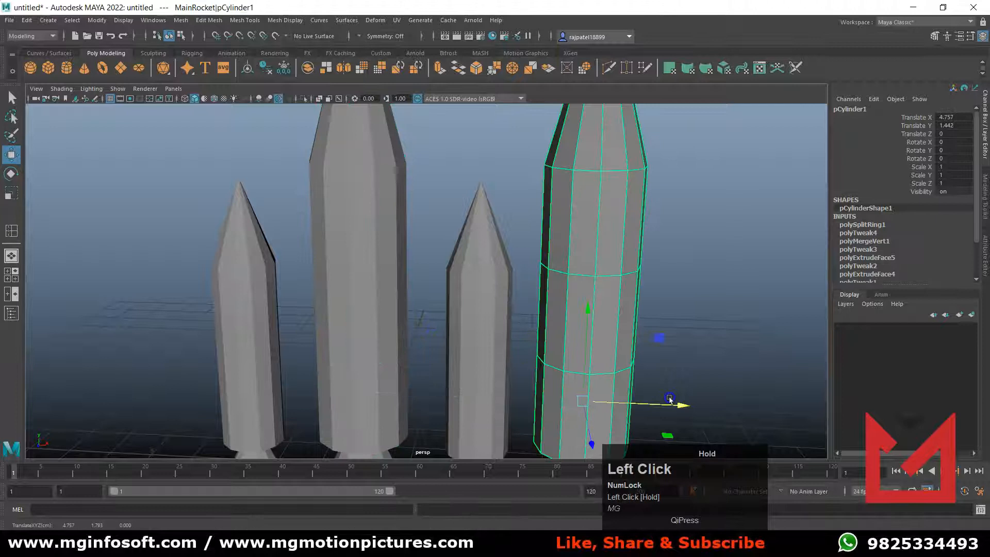
Delete the duplicate's nose, upper-body and lowest faces, keeping only the middle band of the straight body section
{"action": "scroll", "coordinate": [679, 367], "scroll_direction": "down", "scroll_amount": 6}
{"action": "middle_click_drag", "start_coordinate": [657, 362], "coordinate": [646, 385], "text": "alt"}
{"action": "right_click", "coordinate": [503, 300]}
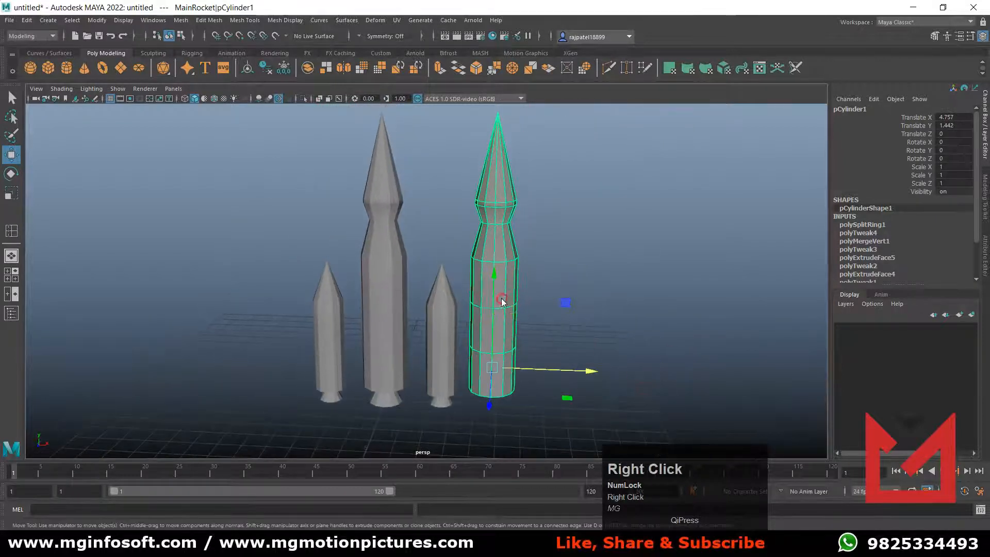
{"action": "right_click_drag", "start_coordinate": [503, 293], "coordinate": [501, 291]}
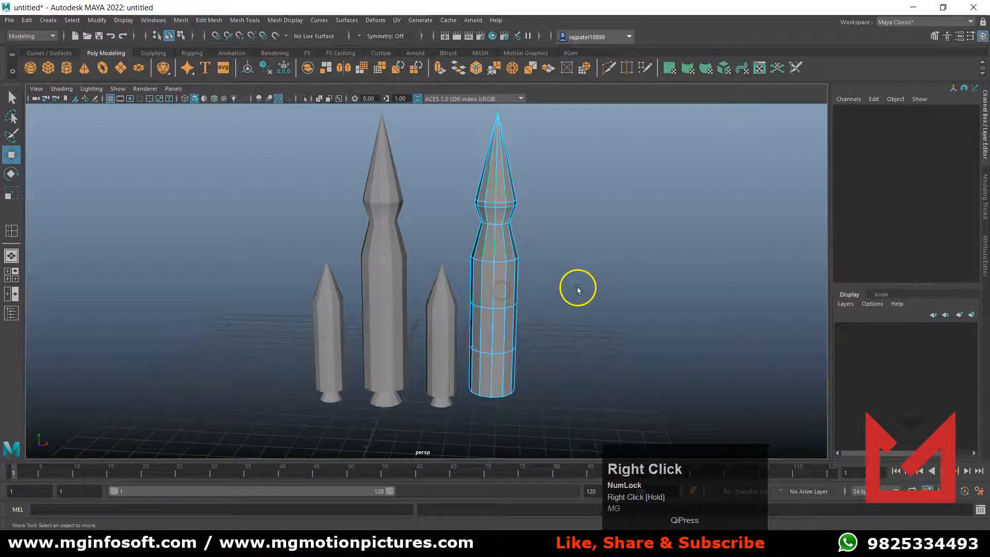
{"action": "left_click_drag", "start_coordinate": [457, 129], "coordinate": [478, 177]}
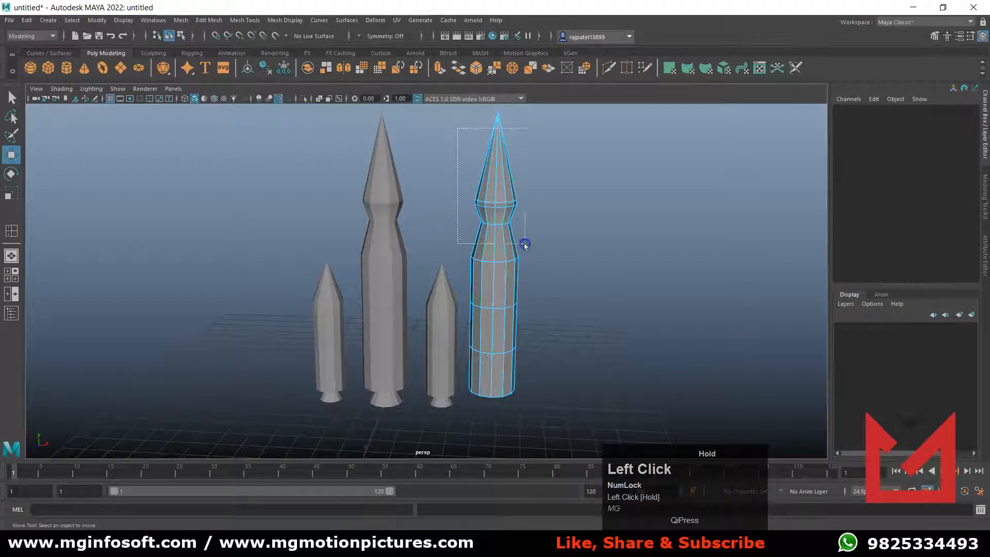
{"action": "left_click_drag", "start_coordinate": [553, 277], "coordinate": [553, 277]}
{"action": "key", "text": "Delete"}
{"action": "left_click", "coordinate": [558, 421]}
{"action": "left_click_drag", "start_coordinate": [465, 366], "coordinate": [464, 367]}
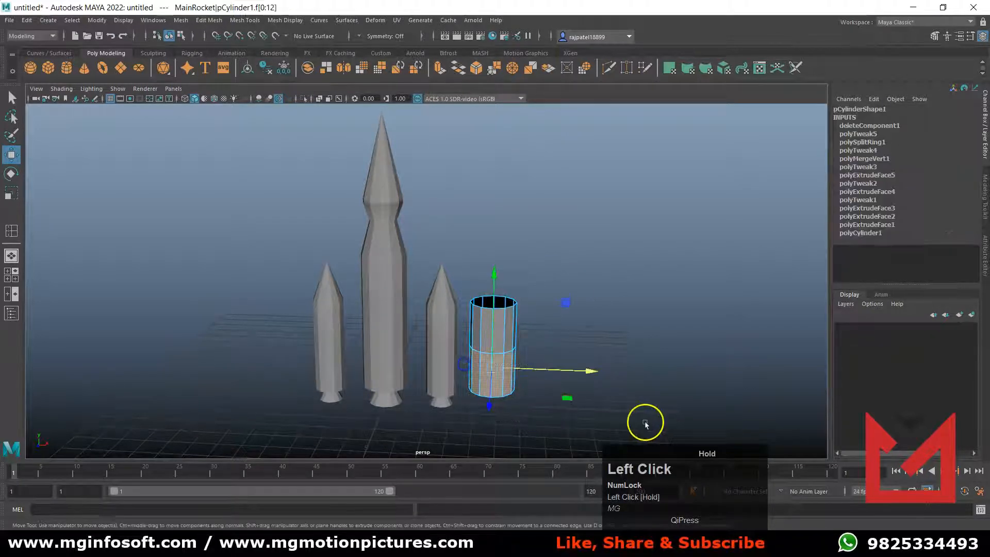
{"action": "key", "text": "Delete"}
Select the open upper border edge loop of the remaining band and cap it with Fill Hole
{"action": "scroll", "coordinate": [586, 371], "scroll_direction": "up", "scroll_amount": 3}
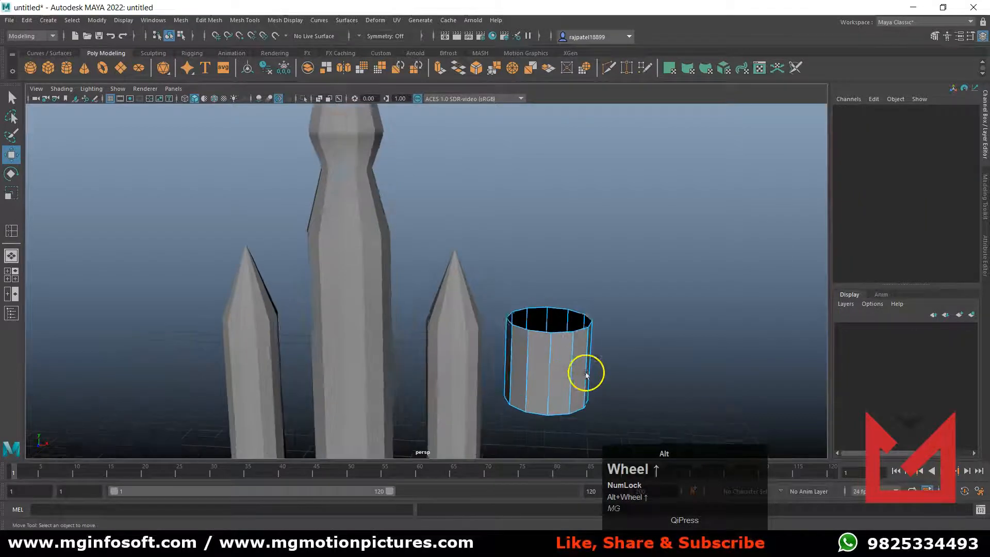
{"action": "middle_click_drag", "start_coordinate": [586, 372], "coordinate": [491, 365], "text": "alt"}
{"action": "left_click_drag", "start_coordinate": [490, 364], "coordinate": [567, 383], "text": "alt"}
{"action": "scroll", "coordinate": [517, 380], "scroll_direction": "up", "scroll_amount": 2}
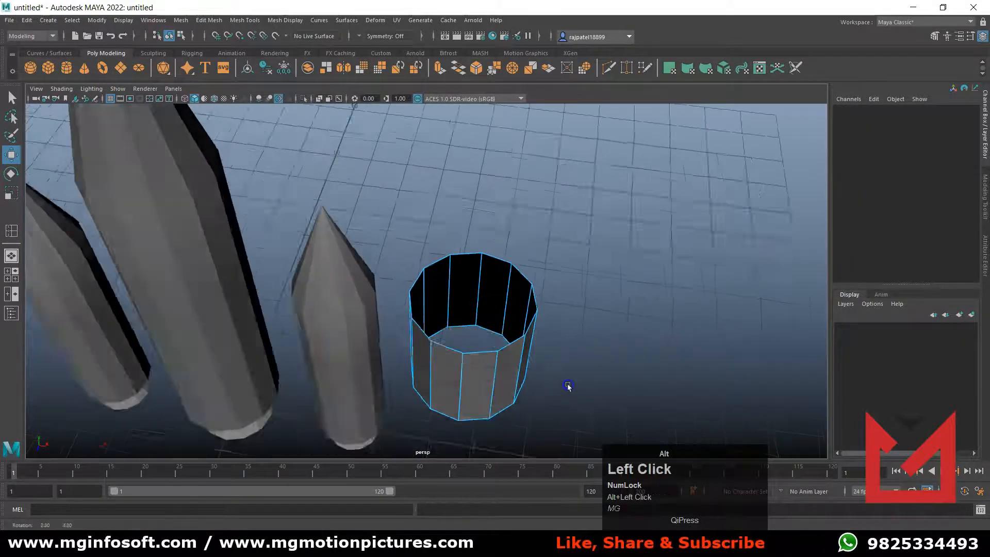
{"action": "right_click", "coordinate": [510, 382]}
{"action": "right_click_drag", "start_coordinate": [510, 382], "coordinate": [509, 234]}
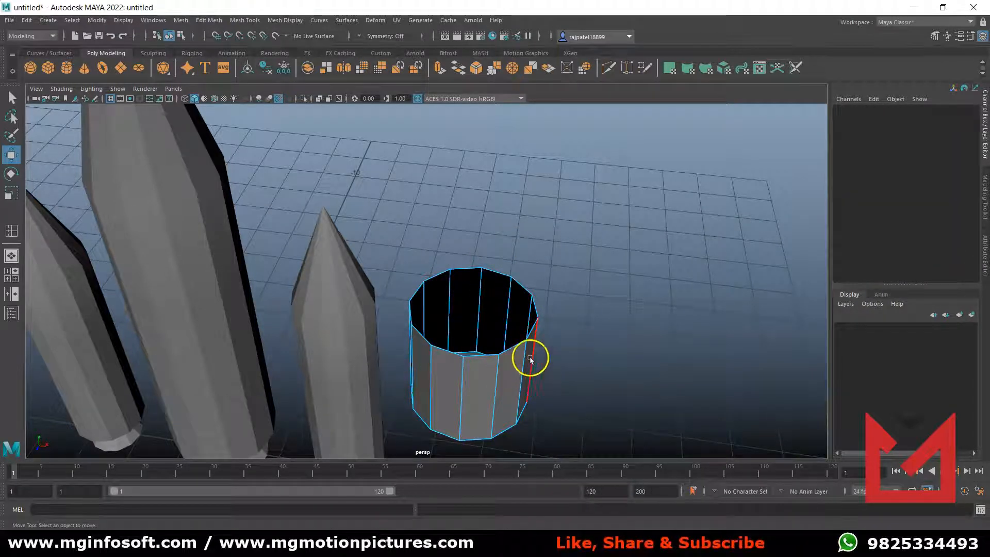
{"action": "double_click", "coordinate": [513, 351]}
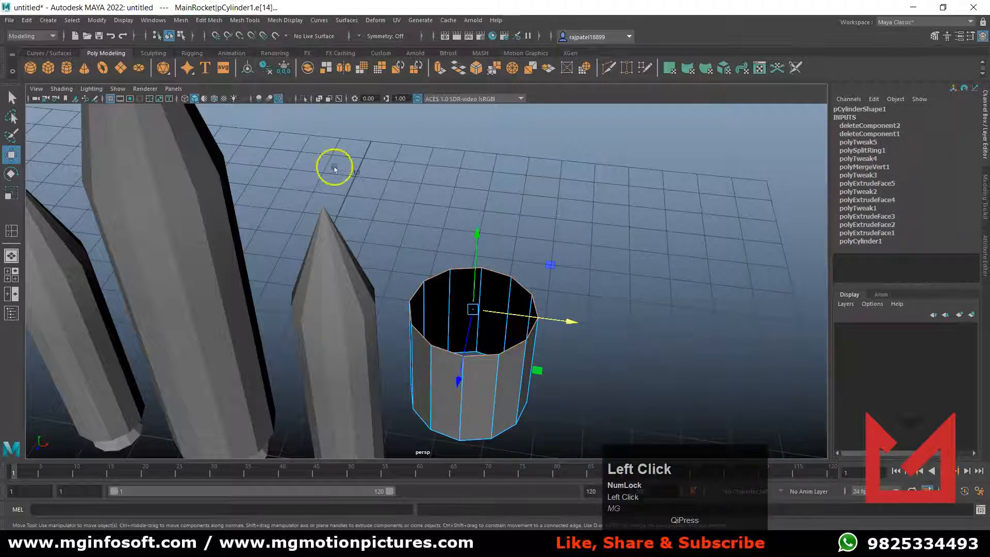
{"action": "left_click", "coordinate": [181, 20]}
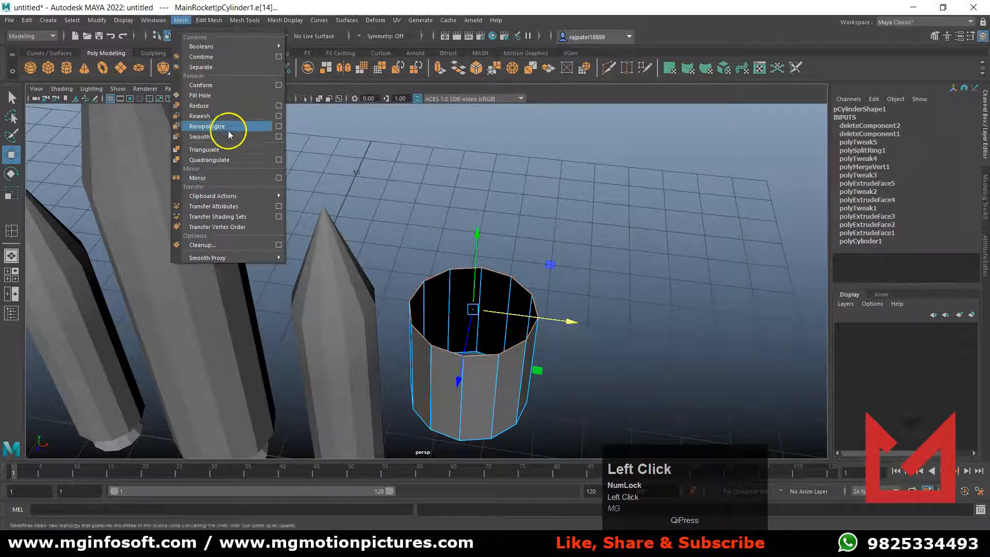
{"action": "left_click", "coordinate": [213, 95]}
Select the open lower border edge loop of the band and cap it with Fill Hole
{"action": "left_click_drag", "start_coordinate": [529, 369], "coordinate": [546, 289], "text": "alt"}
{"action": "double_click", "coordinate": [535, 266]}
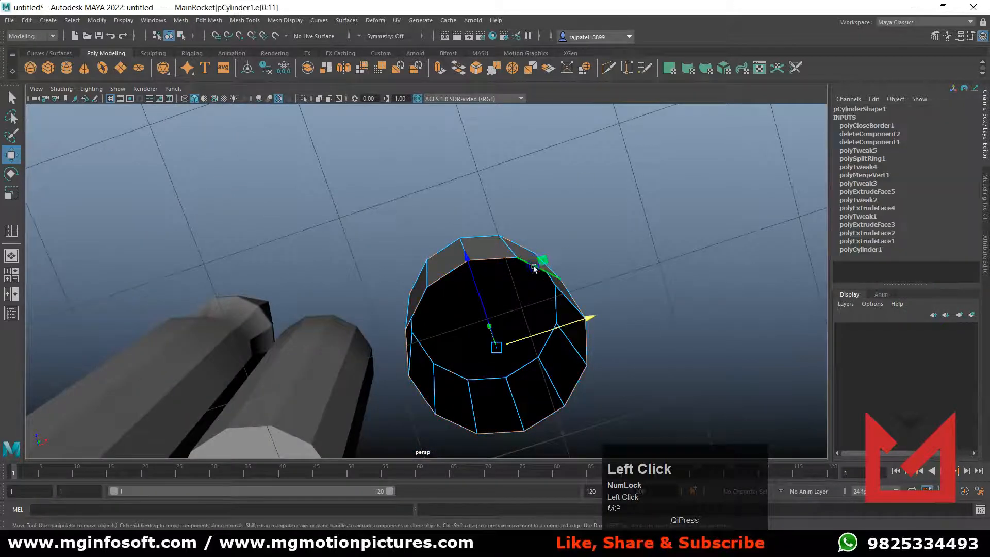
{"action": "left_click", "coordinate": [179, 21]}
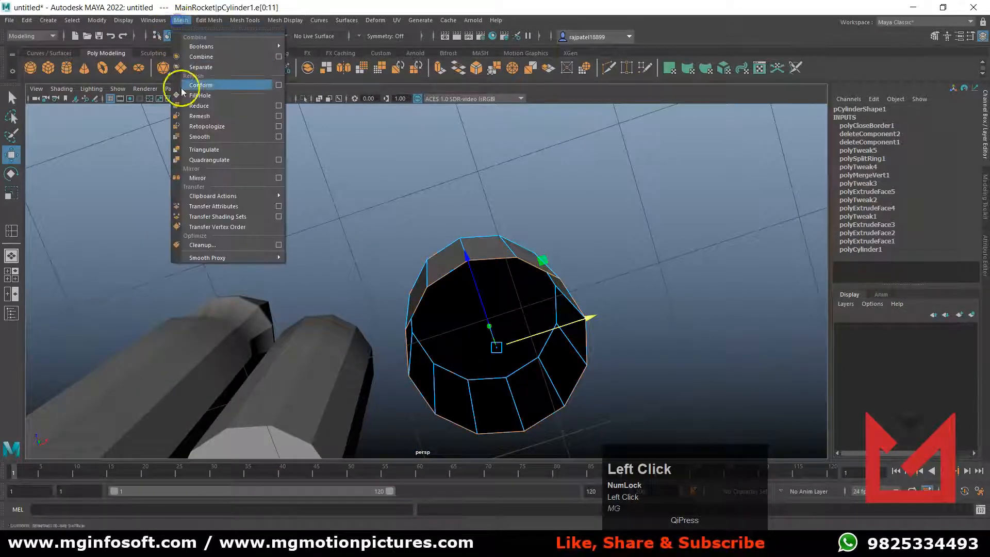
{"action": "left_click", "coordinate": [207, 96]}
Return the capped band to object mode, center its pivot and flatten it to Scale Y 0.088
{"action": "left_click_drag", "start_coordinate": [613, 254], "coordinate": [589, 240], "text": "alt"}
{"action": "middle_click_drag", "start_coordinate": [590, 241], "coordinate": [594, 316], "text": "alt"}
{"action": "left_click_drag", "start_coordinate": [594, 316], "coordinate": [627, 306], "text": "alt"}
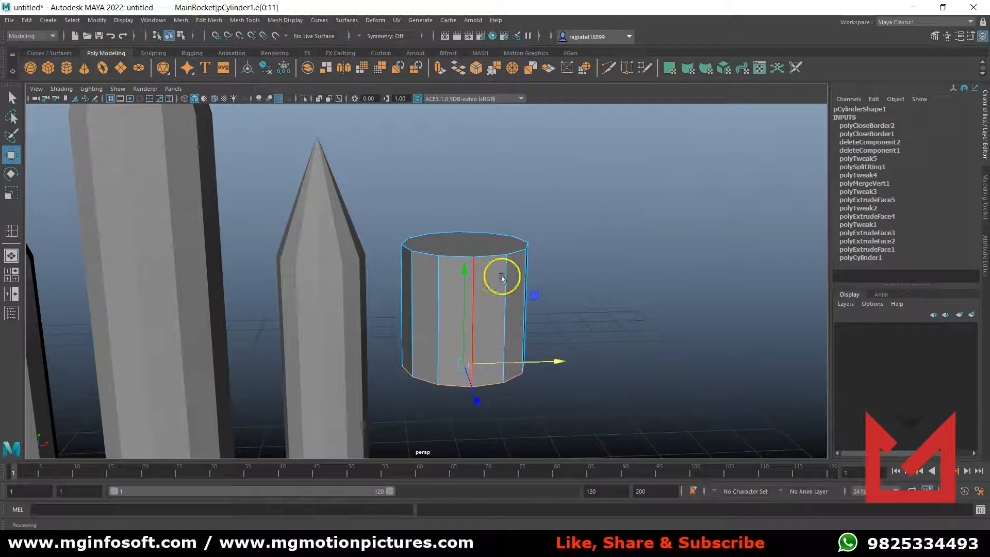
{"action": "right_click_drag", "start_coordinate": [497, 309], "coordinate": [543, 250]}
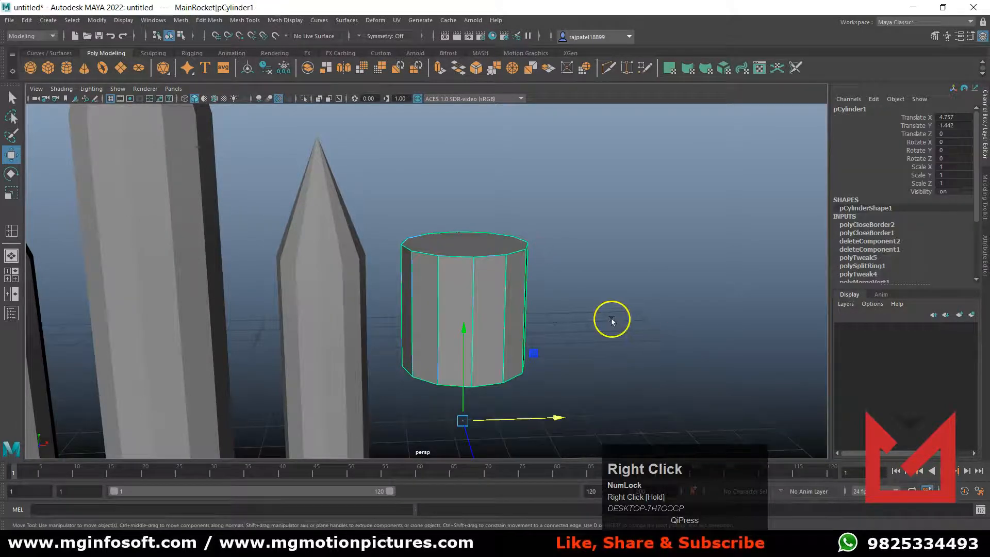
{"action": "key", "text": "r"}
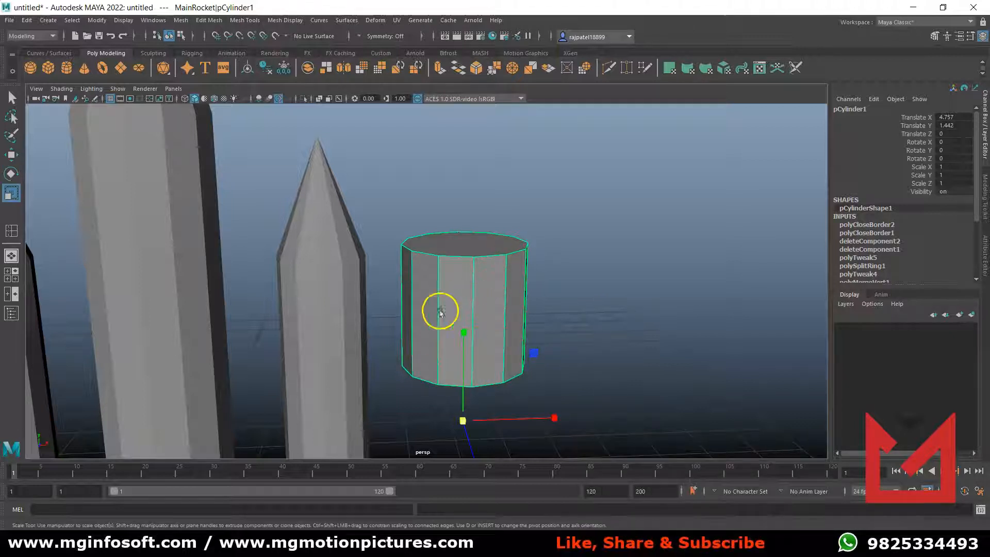
{"action": "left_click", "coordinate": [247, 68]}
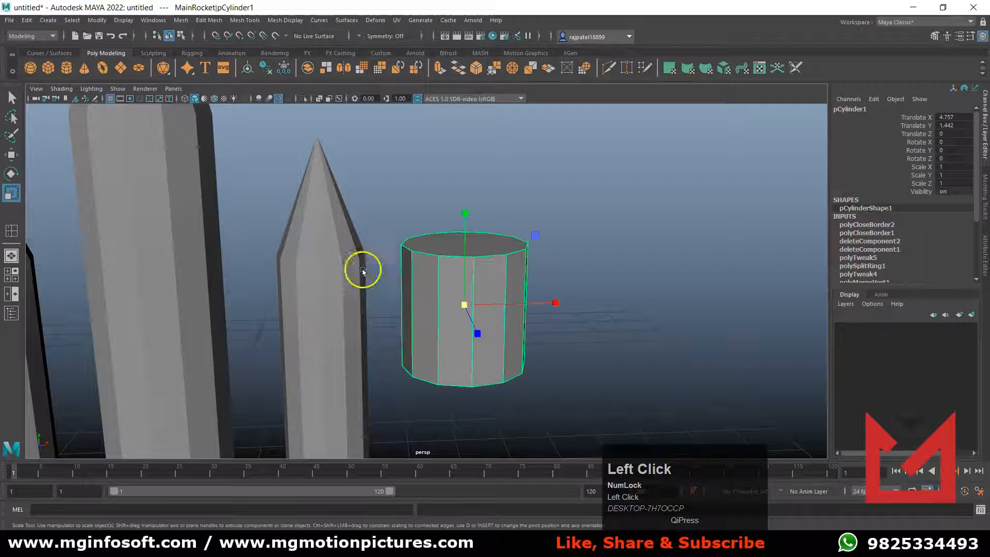
{"action": "left_click_drag", "start_coordinate": [470, 221], "coordinate": [465, 306]}
Switch to the front view and vertex-snap the flattened disc's pivot to its bottom center
{"action": "key", "text": "space"}
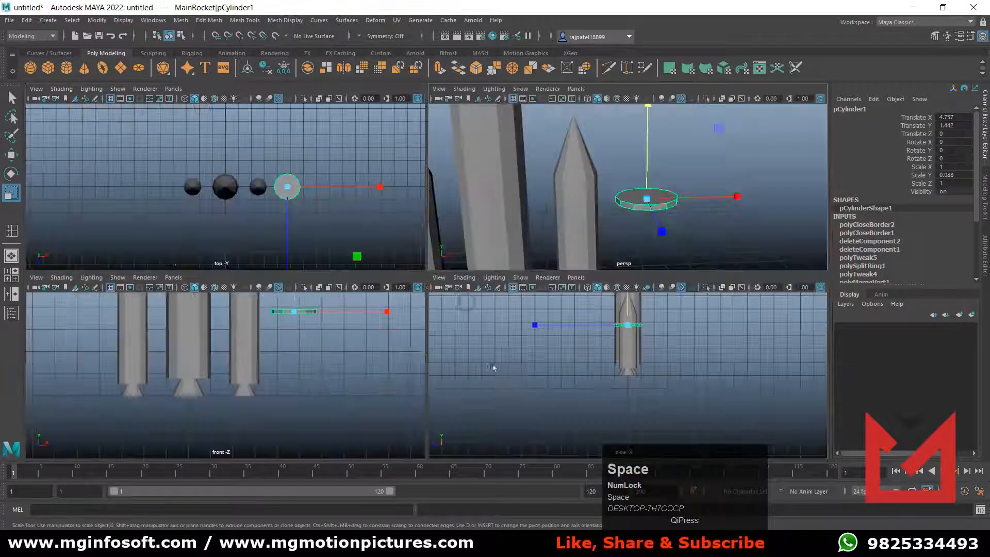
{"action": "key", "text": "space"}
{"action": "middle_click_drag", "start_coordinate": [413, 342], "coordinate": [495, 309], "text": "alt"}
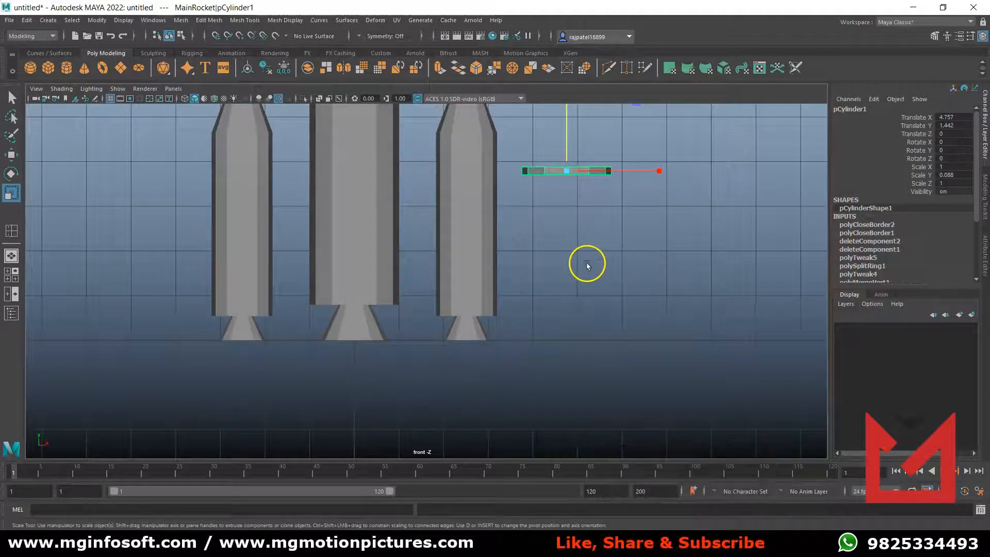
{"action": "scroll", "coordinate": [593, 253], "scroll_direction": "up", "scroll_amount": 5}
{"action": "middle_click_drag", "start_coordinate": [645, 243], "coordinate": [607, 294], "text": "alt"}
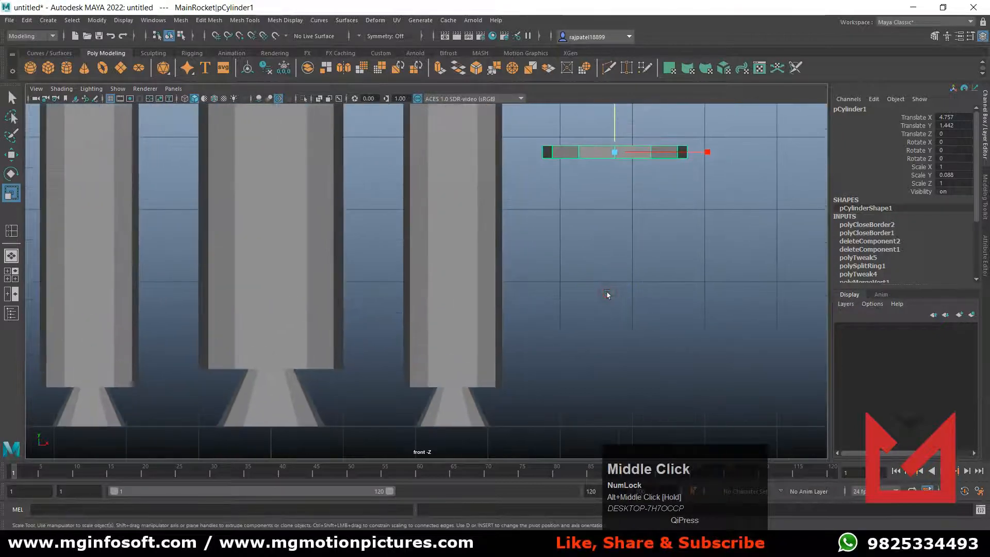
{"action": "key", "text": "d"}
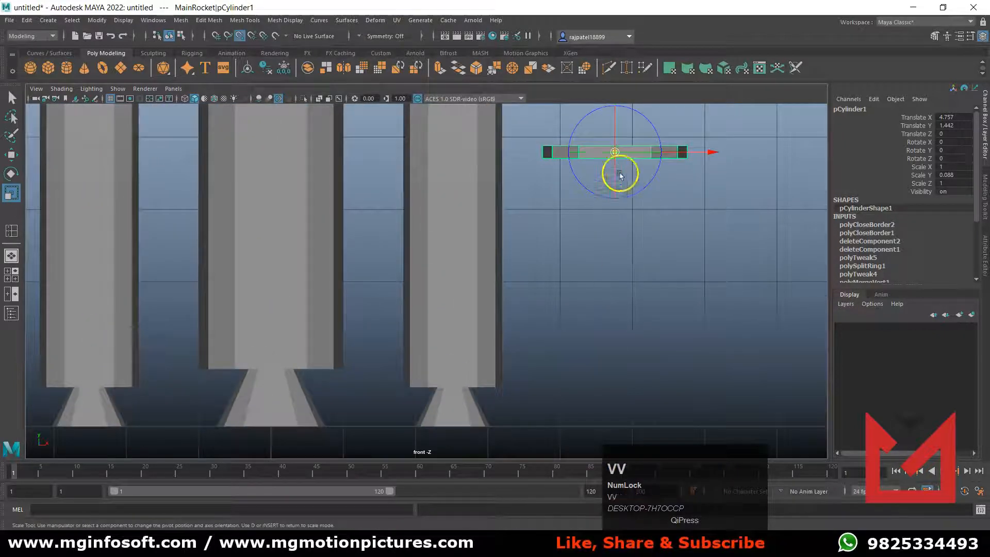
{"action": "left_click_drag", "start_coordinate": [614, 152], "coordinate": [616, 159]}
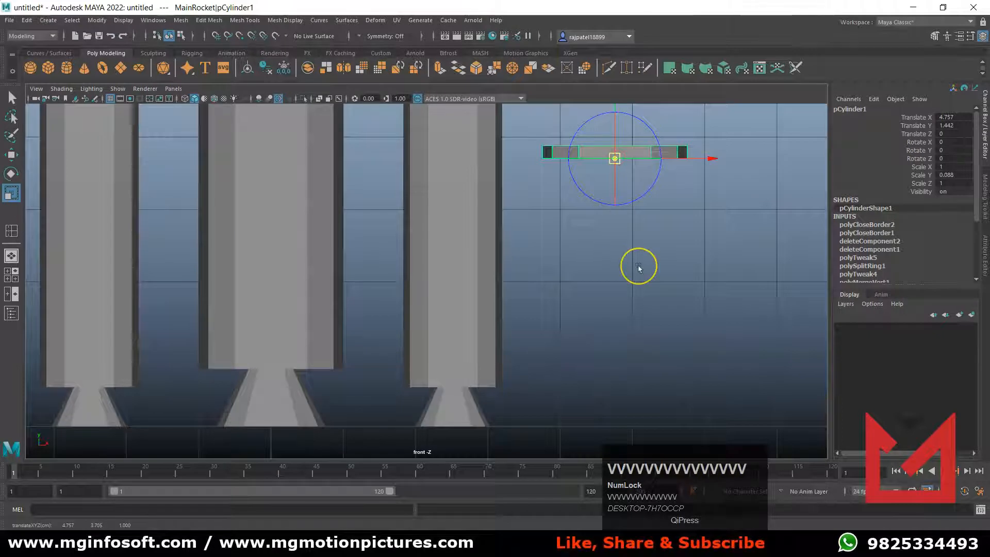
{"action": "key", "text": "d"}
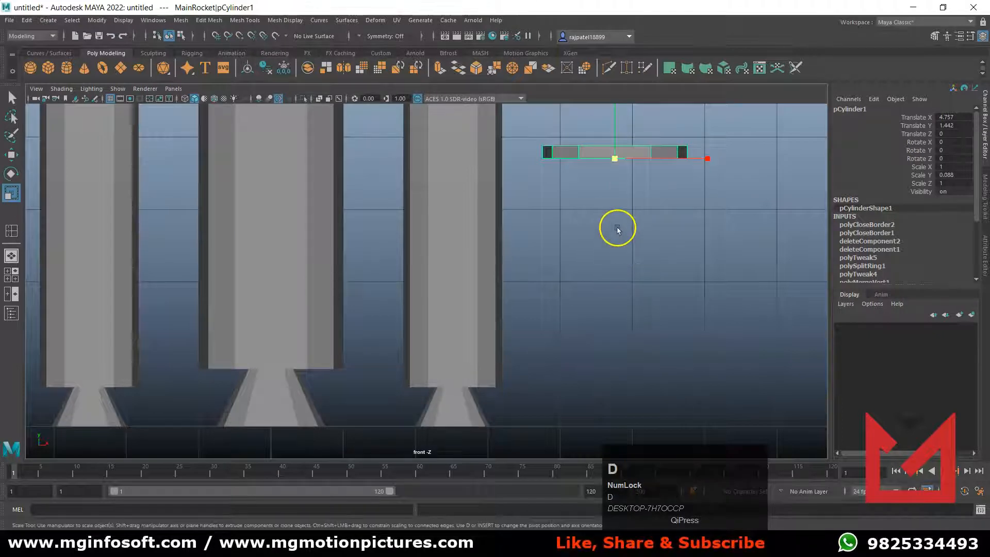
Grid-snap the disc onto the main rocket's centerline at ground level, at Translate X 0, Y -2.263
{"action": "key", "text": "w"}
{"action": "scroll", "coordinate": [534, 242], "scroll_direction": "up", "scroll_amount": 2, "text": "alt"}
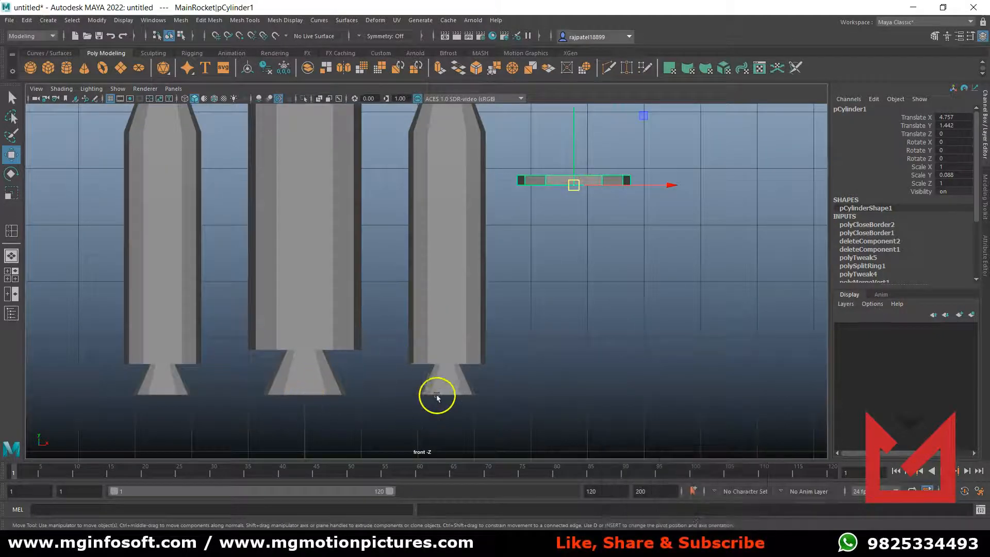
{"action": "key", "text": "x"}
{"action": "left_click_drag", "start_coordinate": [579, 192], "coordinate": [305, 391]}
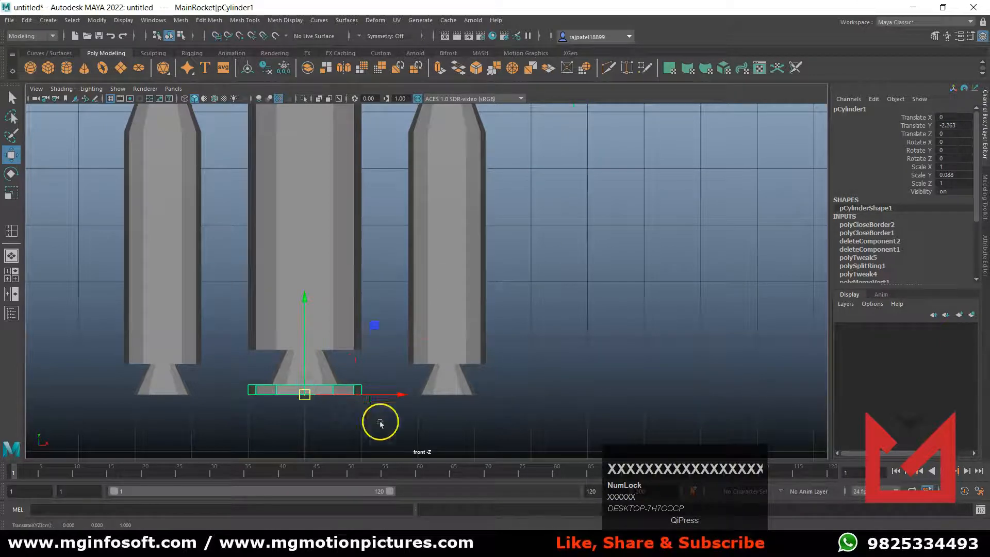
Raise the disc along the main rocket's body to Translate Y 1.309
{"action": "left_click_drag", "start_coordinate": [305, 298], "coordinate": [338, 92]}
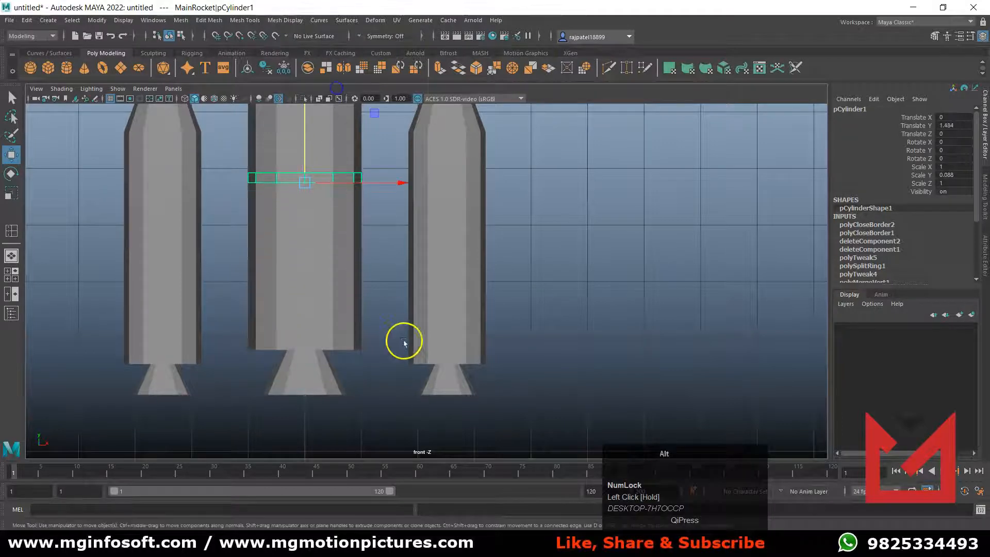
{"action": "scroll", "coordinate": [394, 330], "scroll_direction": "down", "scroll_amount": 4}
{"action": "middle_click_drag", "start_coordinate": [393, 325], "coordinate": [382, 405], "text": "alt"}
{"action": "scroll", "coordinate": [382, 405], "scroll_direction": "down", "scroll_amount": 1, "text": "alt"}
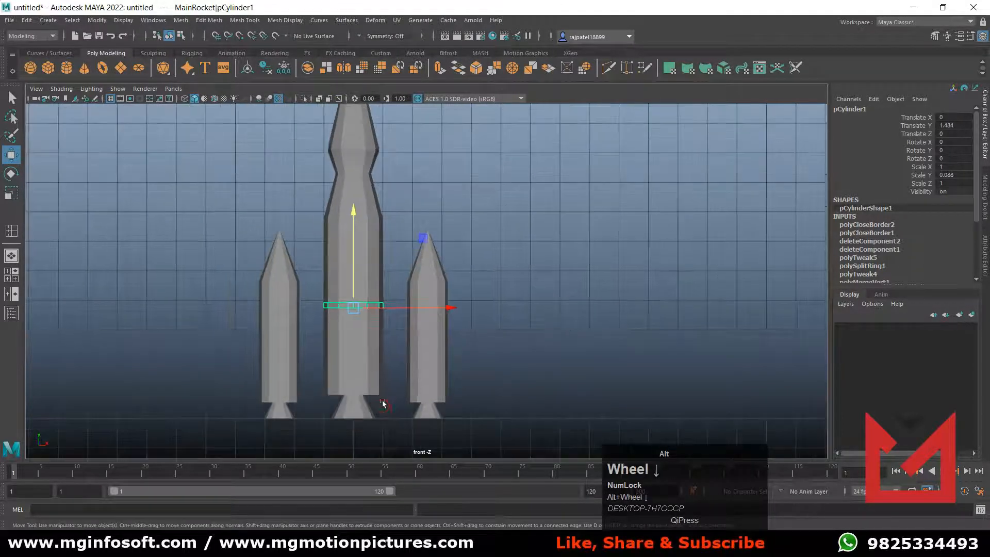
{"action": "left_click_drag", "start_coordinate": [352, 207], "coordinate": [351, 212]}
Center the disc's pivot and scale it up uniformly to 1.091 in X and Z and 0.097 in Y
{"action": "scroll", "coordinate": [393, 378], "scroll_direction": "up", "scroll_amount": 4}
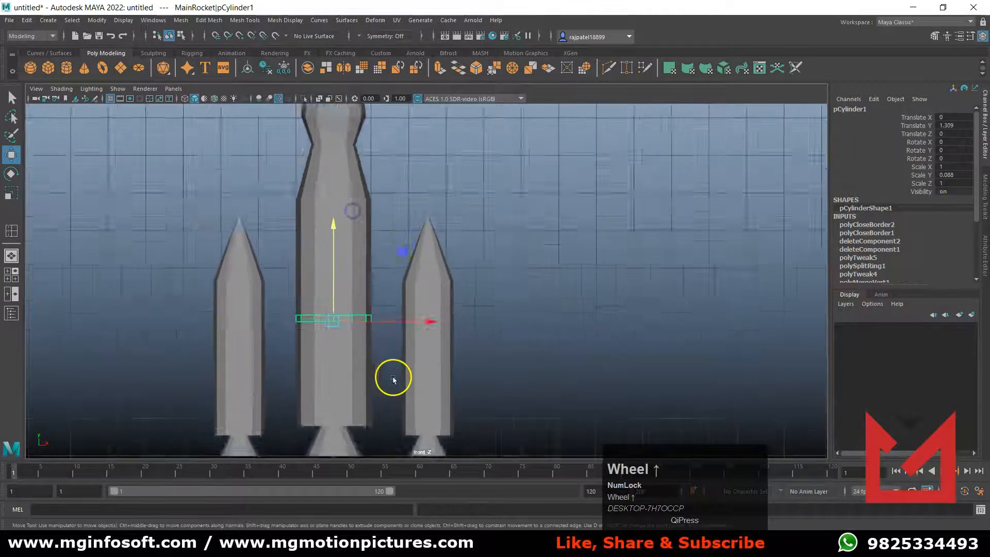
{"action": "middle_click_drag", "start_coordinate": [380, 376], "coordinate": [423, 377], "text": "alt"}
{"action": "scroll", "coordinate": [444, 390], "scroll_direction": "up", "scroll_amount": 1, "text": "alt"}
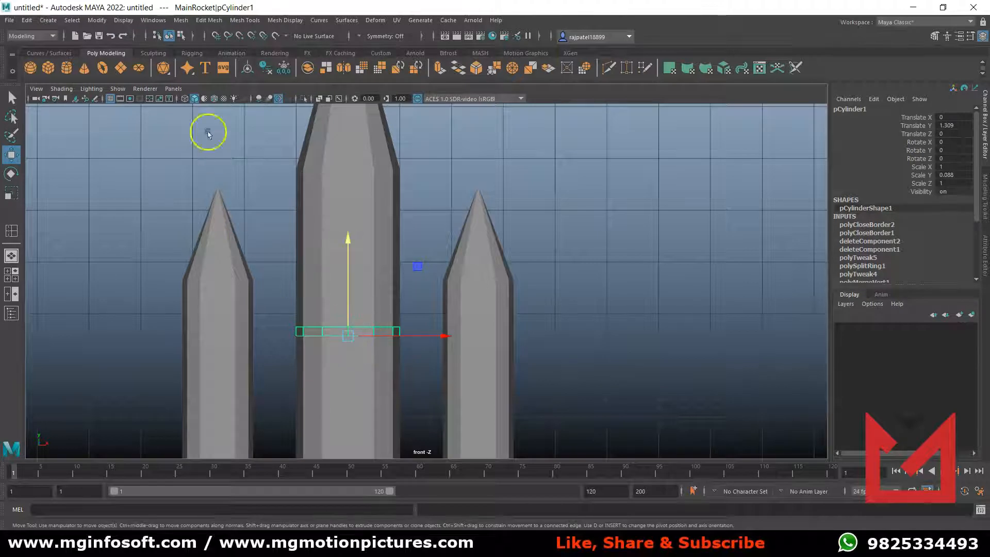
{"action": "left_click", "coordinate": [247, 70]}
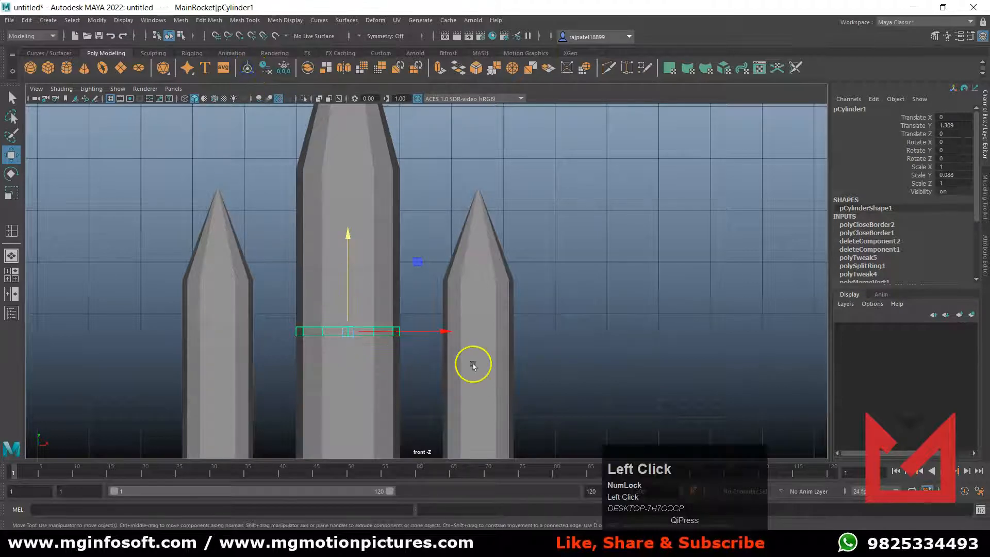
{"action": "key", "text": "r"}
{"action": "left_click_drag", "start_coordinate": [349, 334], "coordinate": [357, 339]}
Switch to the perspective view, deselect the disc and inspect how it rings the main rocket's body
{"action": "key", "text": "space"}
{"action": "key", "text": "space"}
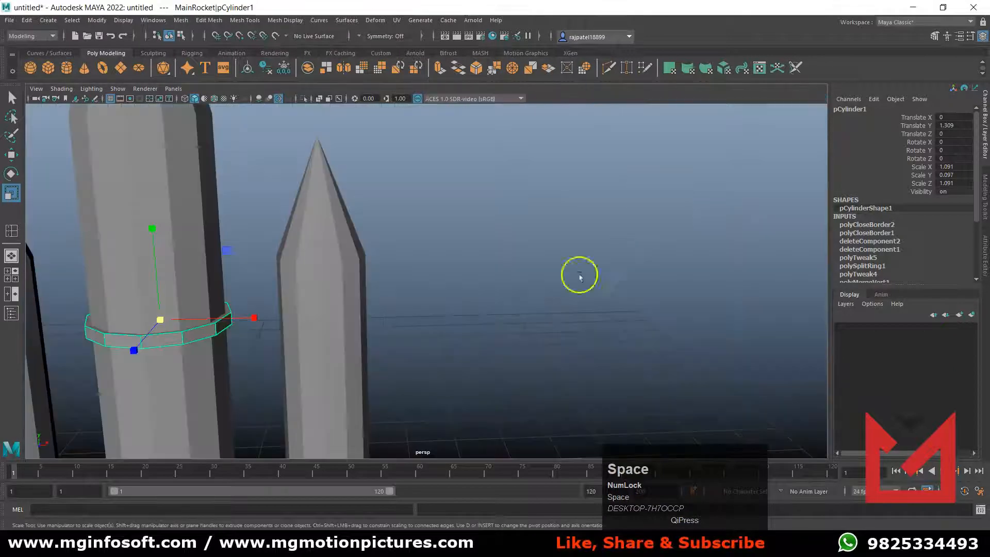
{"action": "left_click", "coordinate": [469, 338]}
{"action": "mouse_move", "coordinate": [423, 342]}
{"action": "left_mouse_down", "text": "alt"}
{"action": "mouse_move", "coordinate": [484, 323]}
{"action": "mouse_move", "coordinate": [441, 356]}
{"action": "mouse_move", "coordinate": [411, 360]}
{"action": "mouse_move", "coordinate": [422, 355]}
{"action": "left_mouse_up", "text": "alt"}
{"action": "middle_click_drag", "start_coordinate": [421, 355], "coordinate": [487, 331], "text": "alt"}
{"action": "scroll", "coordinate": [535, 356], "scroll_direction": "down", "scroll_amount": 1, "text": "alt"}
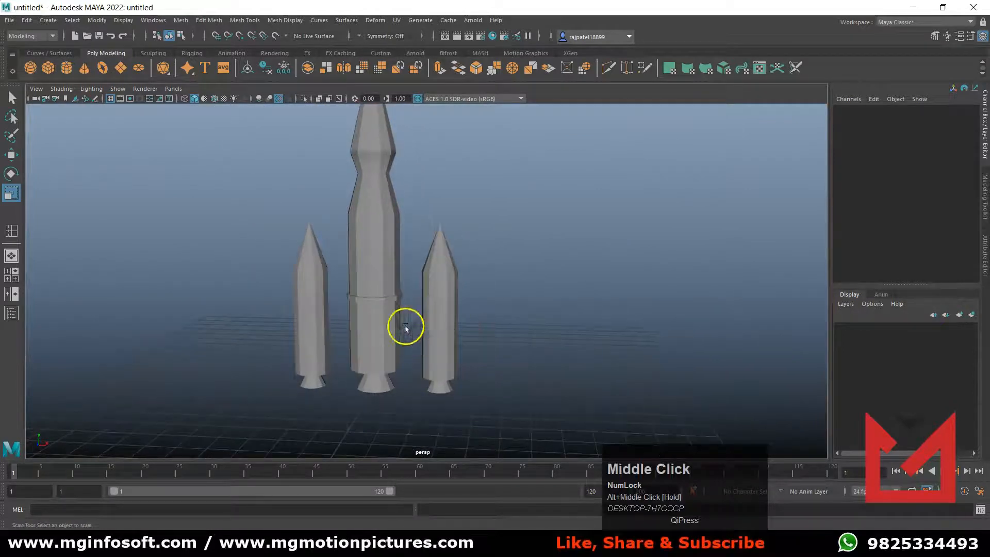
Assign a new Blinn material named BlackMaterial to the right booster's body and set its color to black
{"action": "left_click", "coordinate": [449, 281]}
{"action": "right_click_drag", "start_coordinate": [442, 268], "coordinate": [422, 525]}
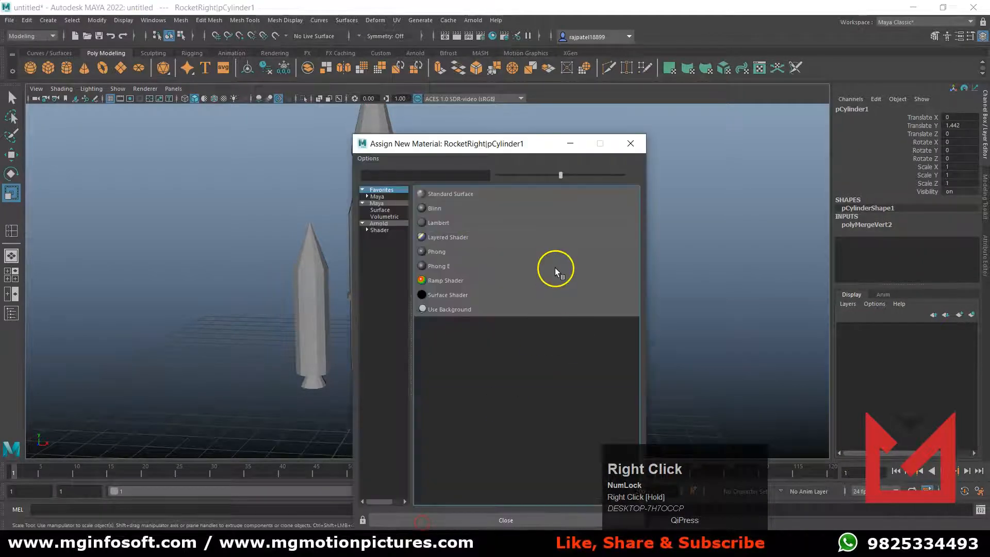
{"action": "left_click", "coordinate": [439, 209]}
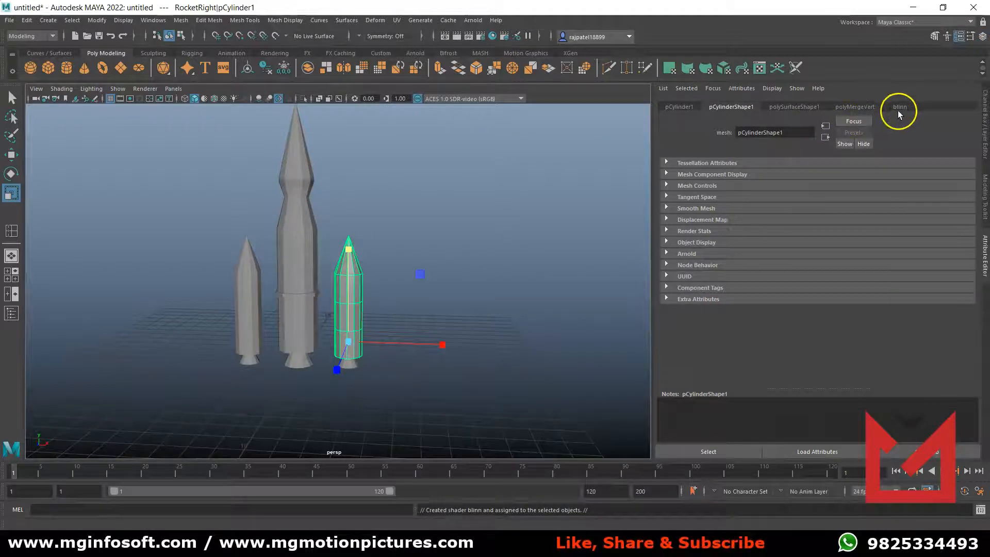
{"action": "left_click", "coordinate": [900, 107]}
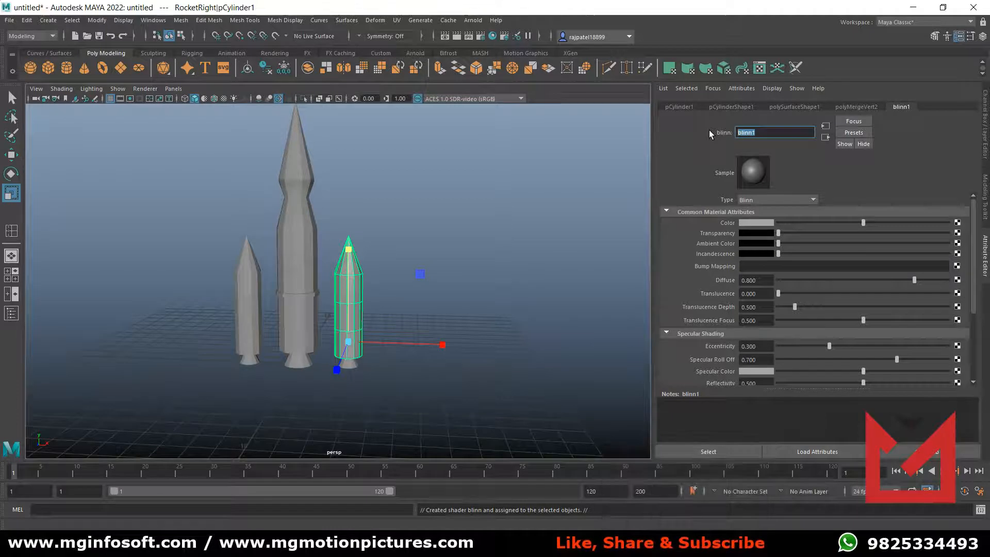
{"action": "type", "text": "BlackMaterial"}
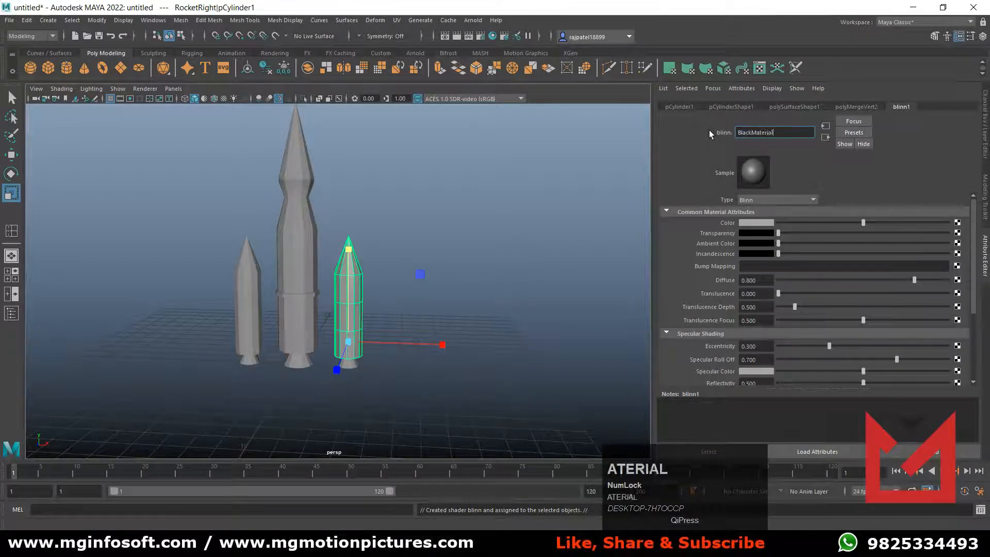
{"action": "key", "text": "Return"}
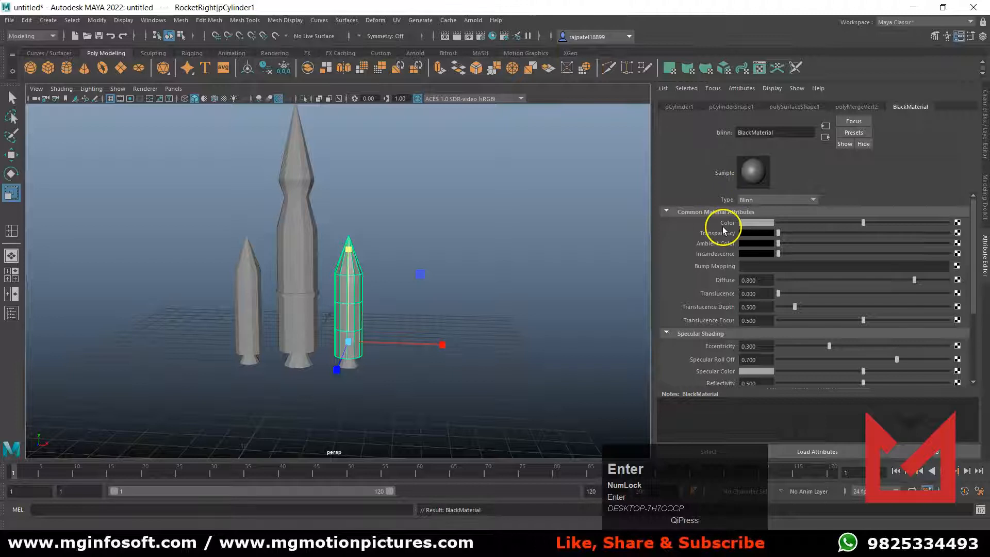
{"action": "left_click", "coordinate": [756, 223]}
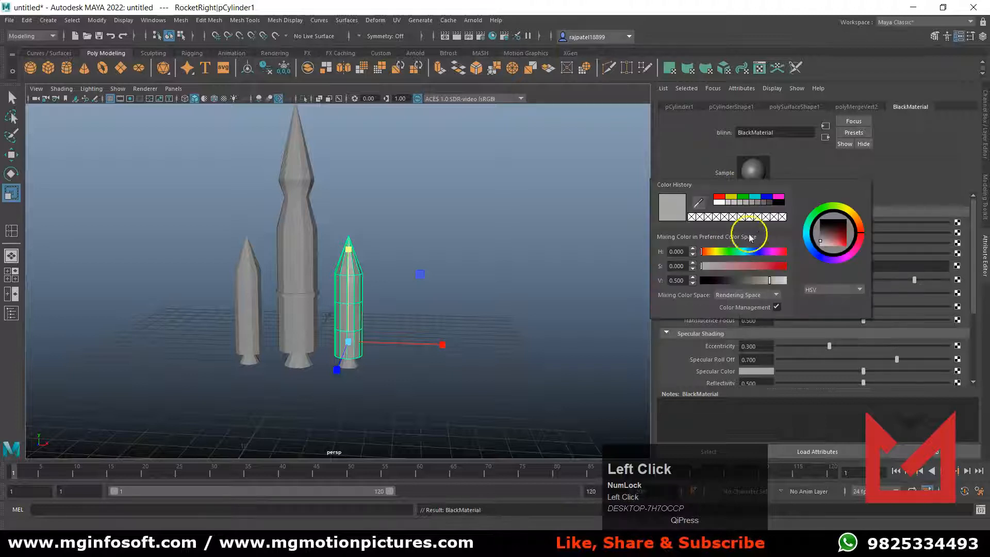
{"action": "left_click", "coordinate": [781, 202]}
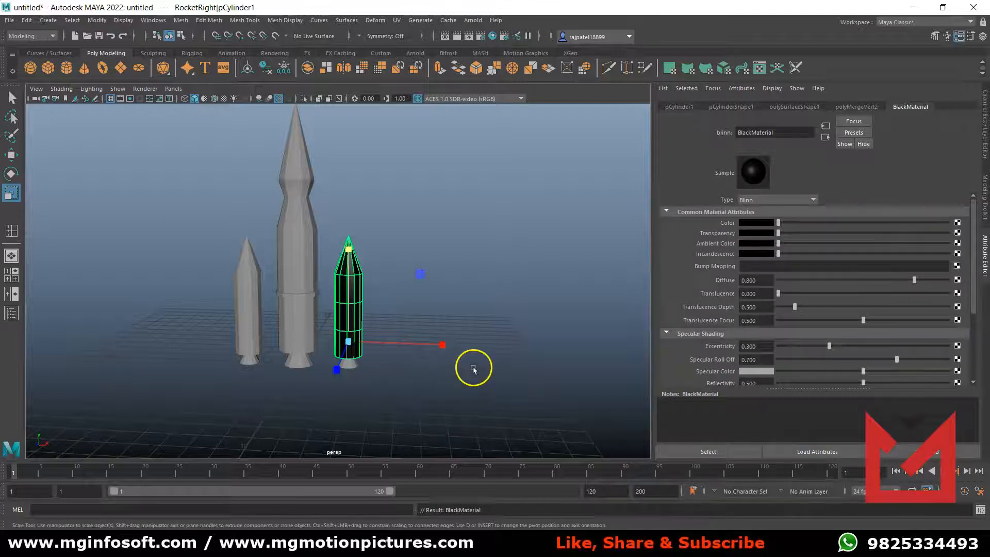
Assign a new Blinn material named WhiteMaterial to the left booster's body and set its color to white
{"action": "left_click", "coordinate": [249, 296]}
{"action": "right_click", "coordinate": [249, 278]}
{"action": "right_click_drag", "start_coordinate": [248, 278], "coordinate": [246, 526]}
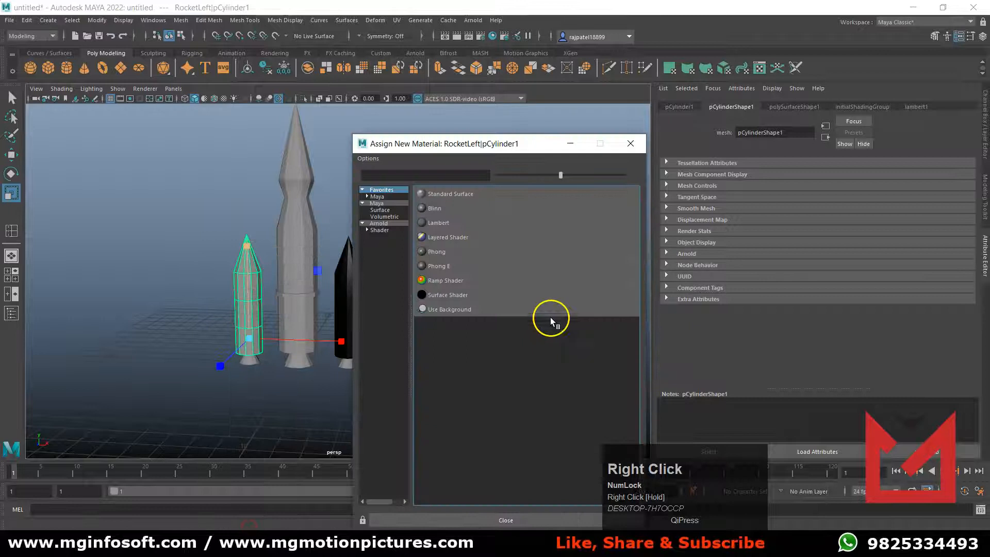
{"action": "left_click", "coordinate": [442, 209]}
{"action": "double_click", "coordinate": [767, 133]}
{"action": "type", "text": "White"}
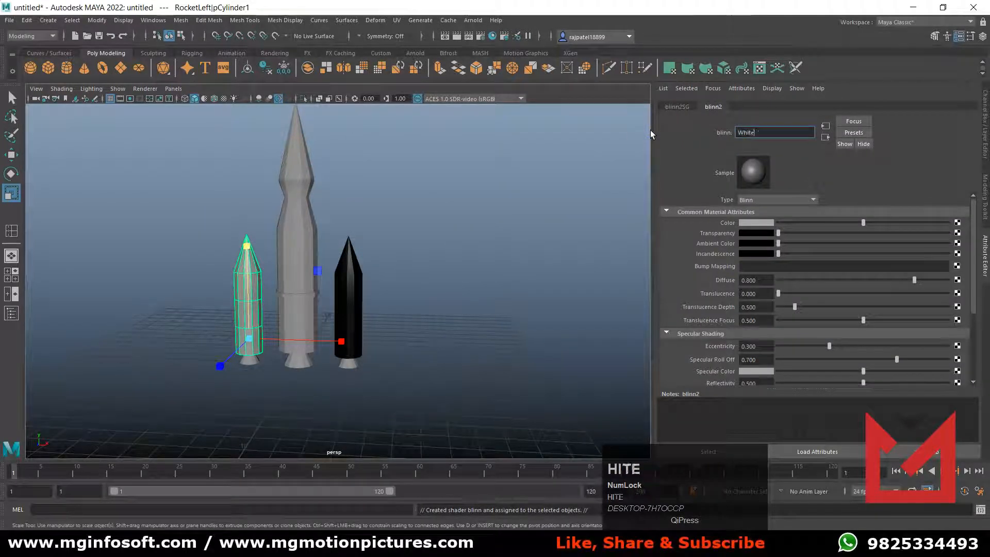
{"action": "type", "text": "Material"}
{"action": "key", "text": "Return"}
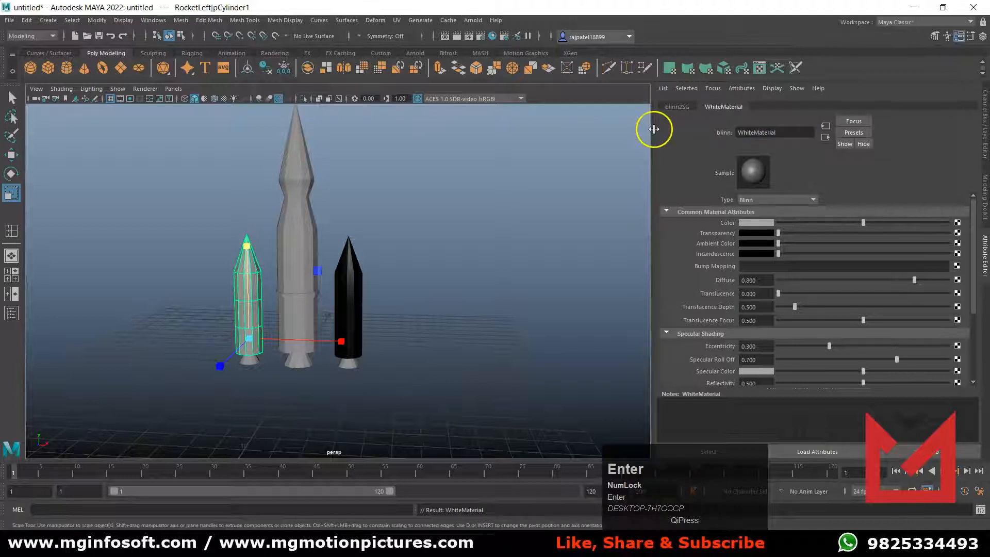
{"action": "left_click", "coordinate": [762, 224]}
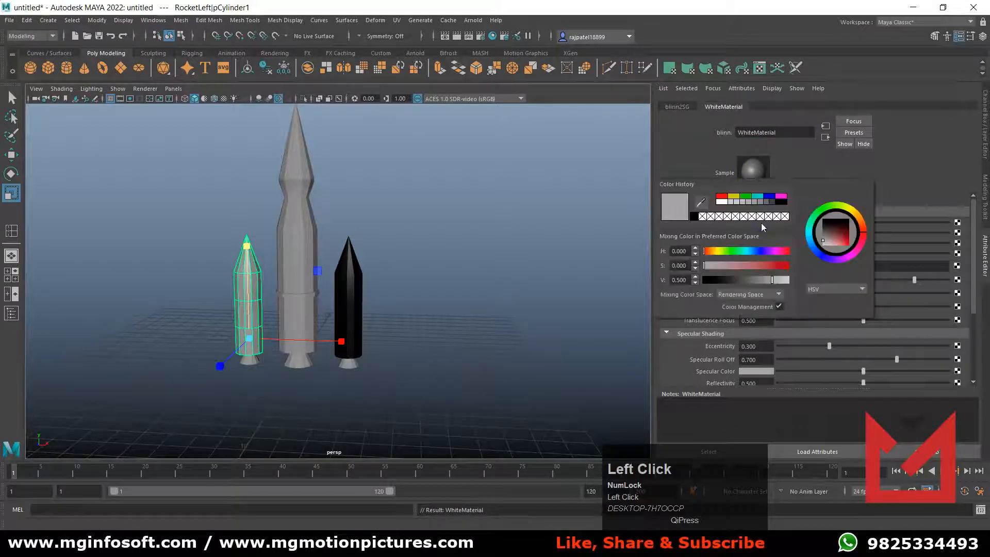
{"action": "left_click", "coordinate": [721, 203]}
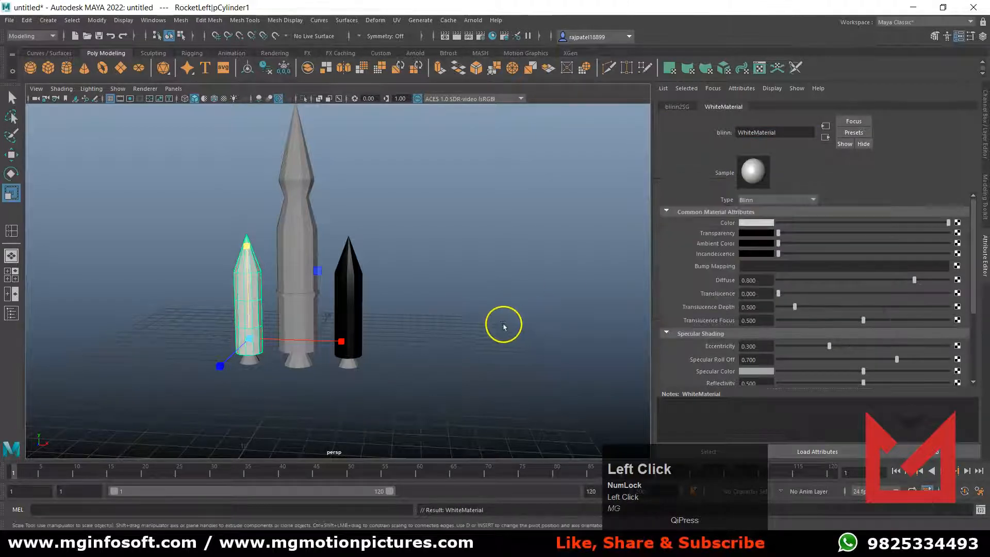
{"action": "left_click", "coordinate": [480, 317]}
Assign a new Blinn material named OrangeMaterial to the main rocket body and give it a bright orange color with hue about 25
{"action": "left_click", "coordinate": [298, 252]}
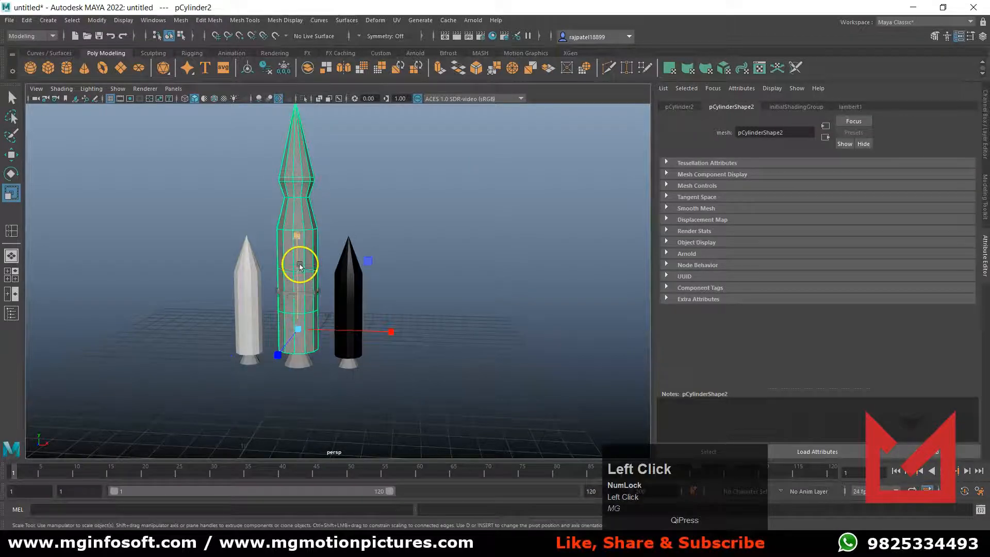
{"action": "right_click_drag", "start_coordinate": [306, 225], "coordinate": [309, 488]}
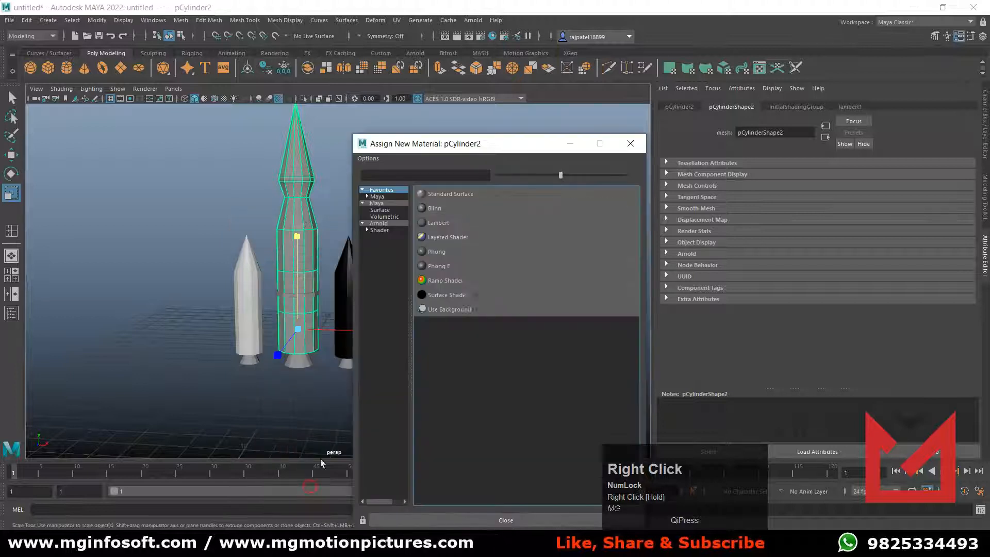
{"action": "left_click", "coordinate": [450, 210]}
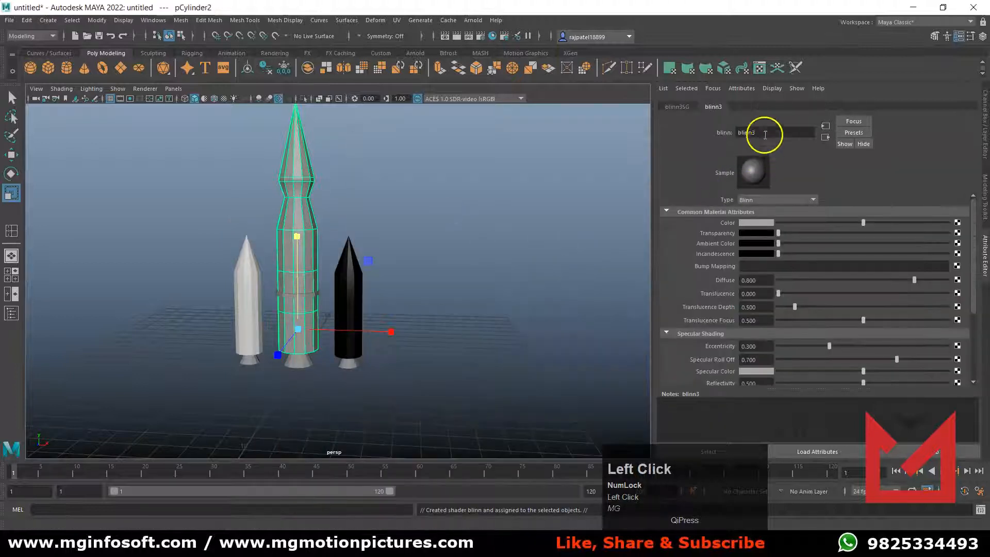
{"action": "type", "text": "OrangeMaterial"}
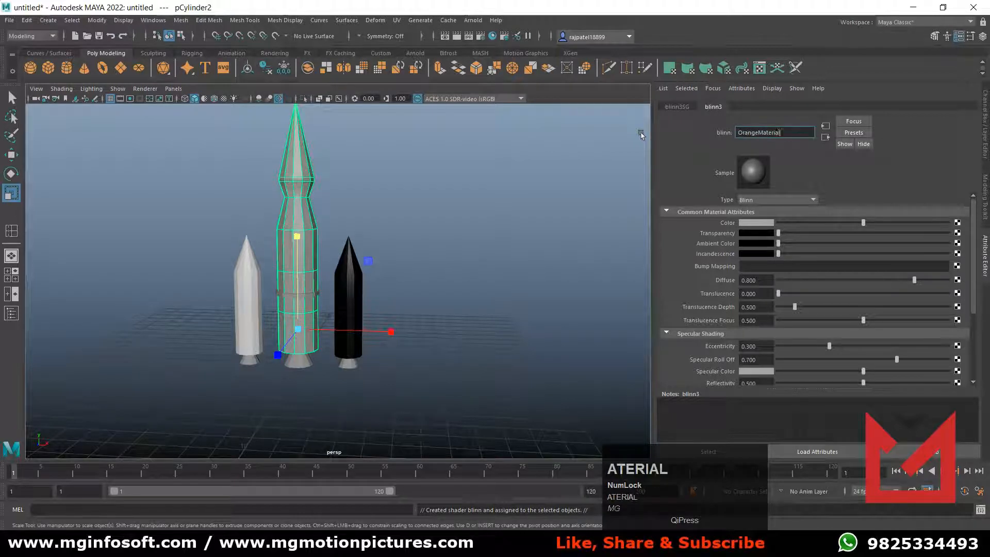
{"action": "key", "text": "Return"}
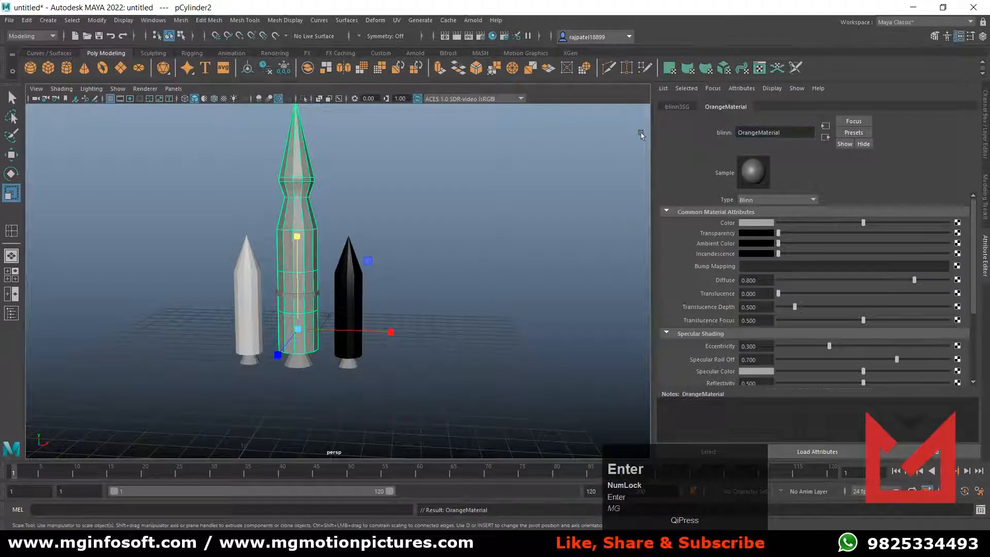
{"action": "left_click", "coordinate": [759, 223]}
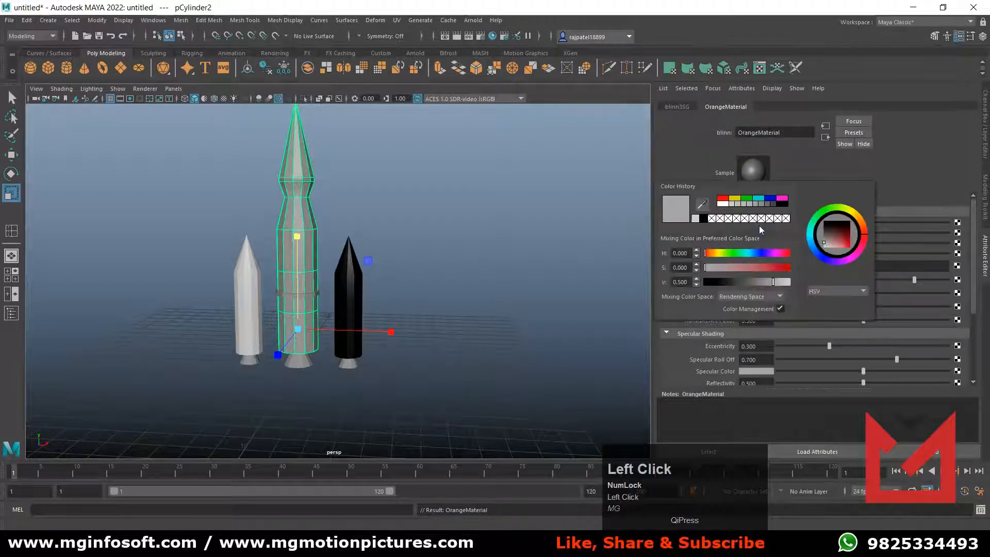
{"action": "left_click", "coordinate": [847, 238]}
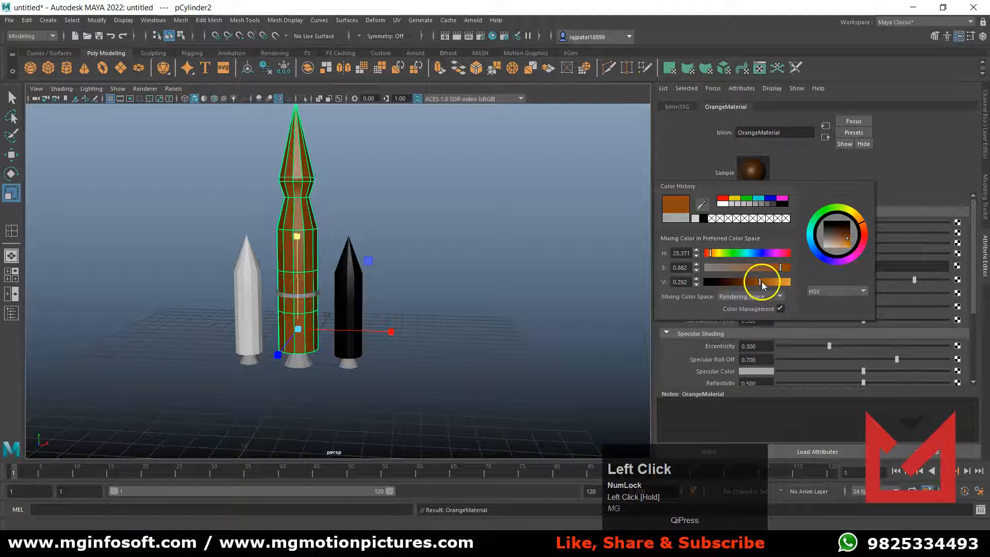
{"action": "left_click_drag", "start_coordinate": [762, 281], "coordinate": [770, 282]}
{"action": "left_click", "coordinate": [470, 353]}
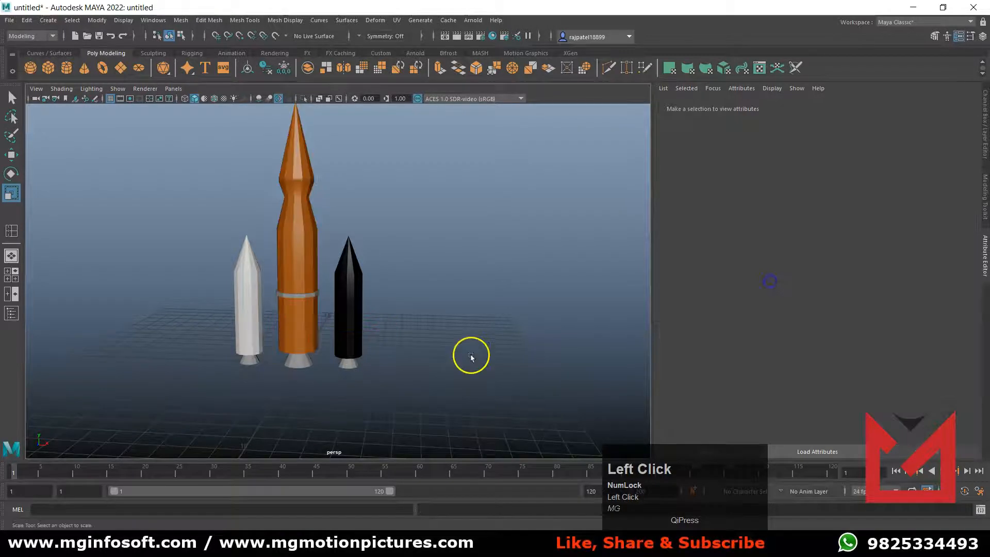
Select all nose cone faces of the black right booster and assign the existing WhiteMaterial to them
{"action": "scroll", "coordinate": [400, 351], "scroll_direction": "up", "scroll_amount": 5}
{"action": "middle_click_drag", "start_coordinate": [400, 351], "coordinate": [513, 316], "text": "alt"}
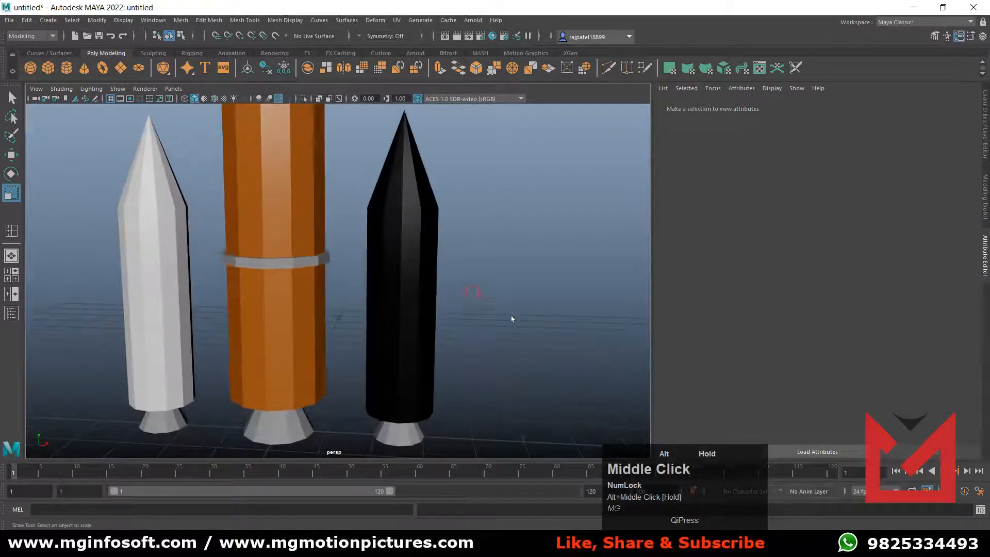
{"action": "scroll", "coordinate": [437, 298], "scroll_direction": "down", "scroll_amount": 3}
{"action": "left_click", "coordinate": [404, 257]}
{"action": "left_click", "coordinate": [425, 342]}
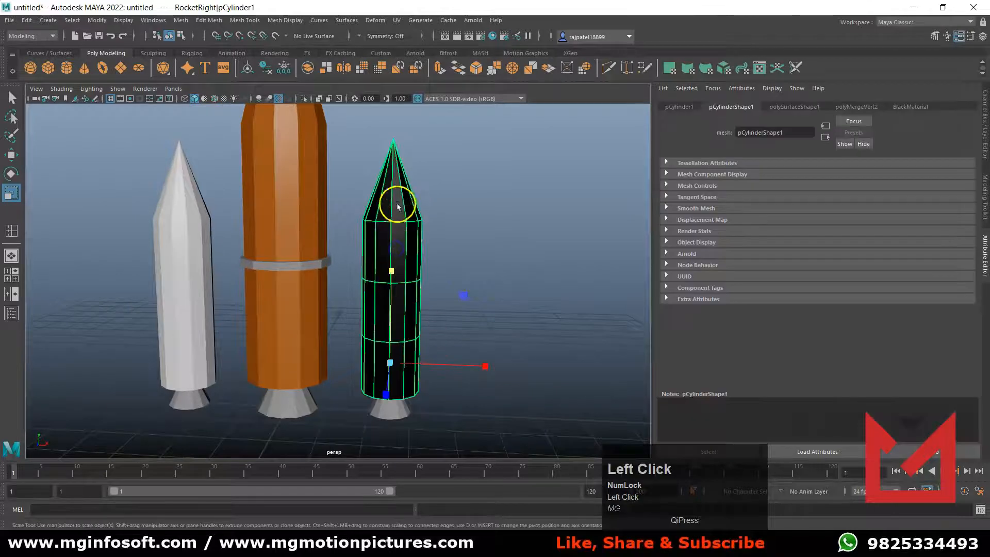
{"action": "right_click", "coordinate": [399, 189]}
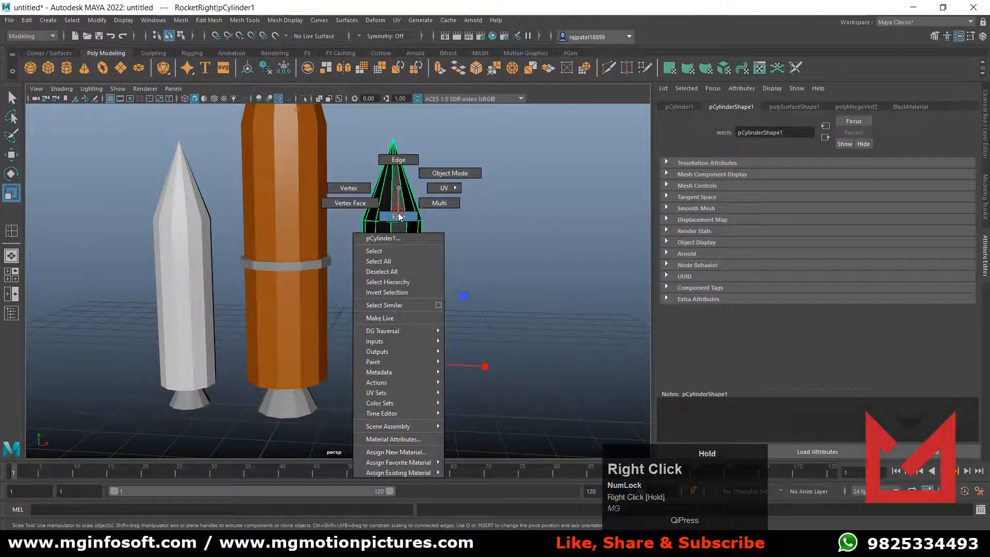
{"action": "right_click_drag", "start_coordinate": [398, 213], "coordinate": [399, 216]}
{"action": "left_click", "coordinate": [473, 195]}
{"action": "left_click_drag", "start_coordinate": [361, 140], "coordinate": [369, 149]}
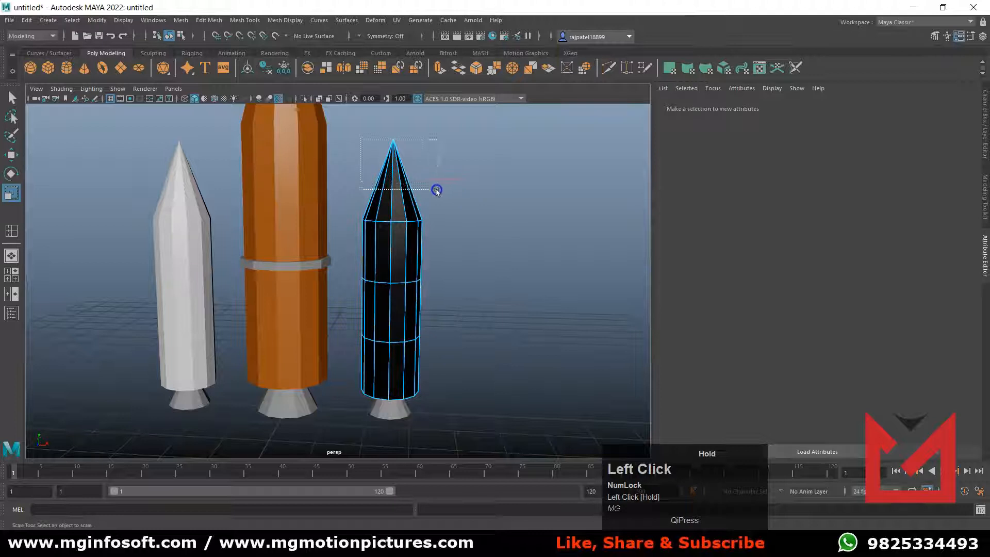
{"action": "left_click_drag", "start_coordinate": [436, 191], "coordinate": [438, 190]}
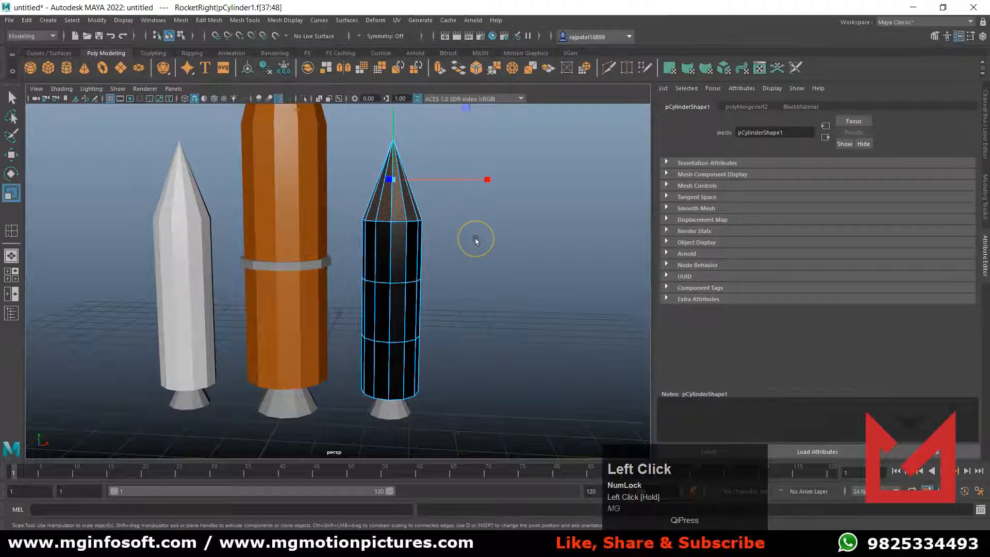
{"action": "key", "text": "4"}
{"action": "key", "text": "5"}
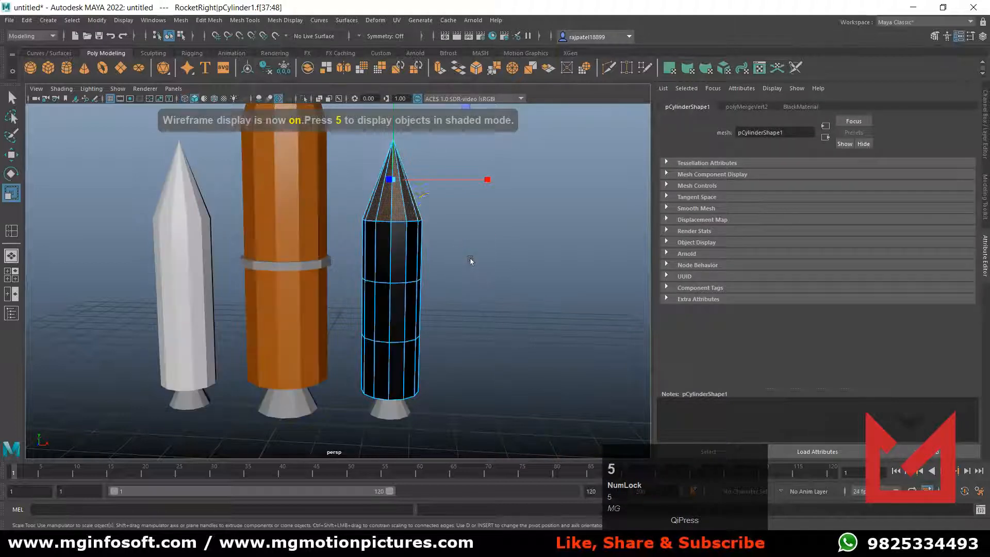
{"action": "right_click", "coordinate": [398, 197]}
{"action": "right_click_drag", "start_coordinate": [398, 198], "coordinate": [411, 482]}
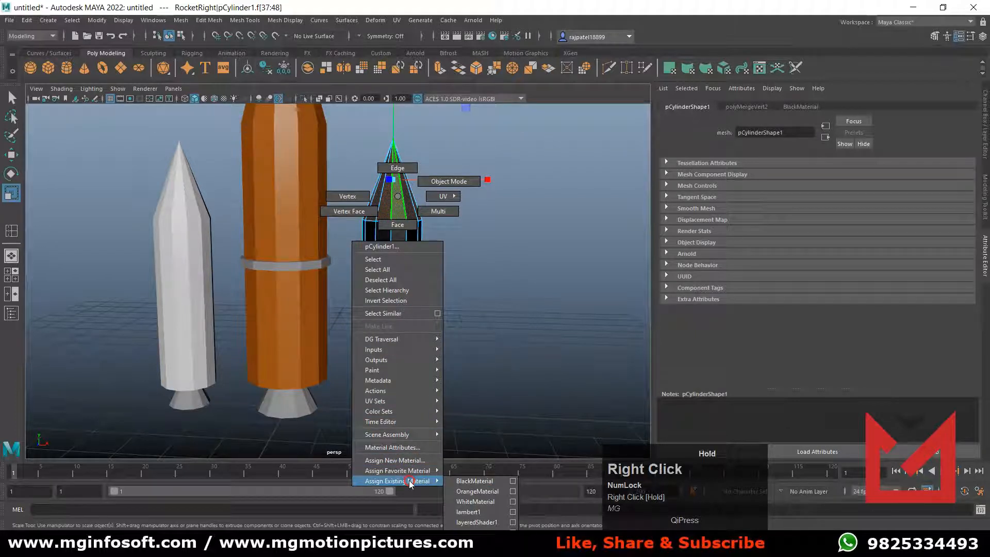
{"action": "right_click_drag", "start_coordinate": [466, 488], "coordinate": [468, 502]}
{"action": "left_click", "coordinate": [512, 277]}
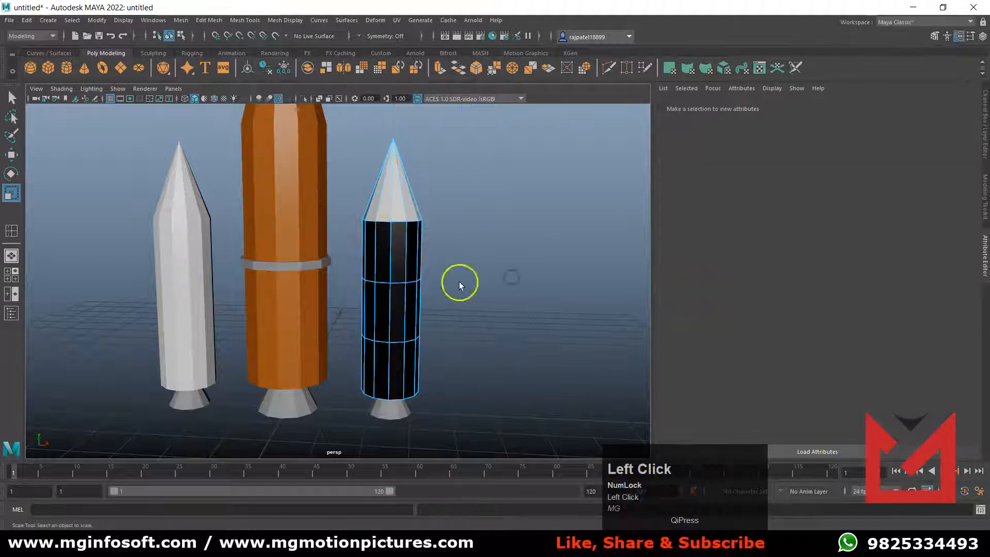
In the front view, select the middle band of faces on the right booster's body and assign WhiteMaterial to it
{"action": "key", "text": "space"}
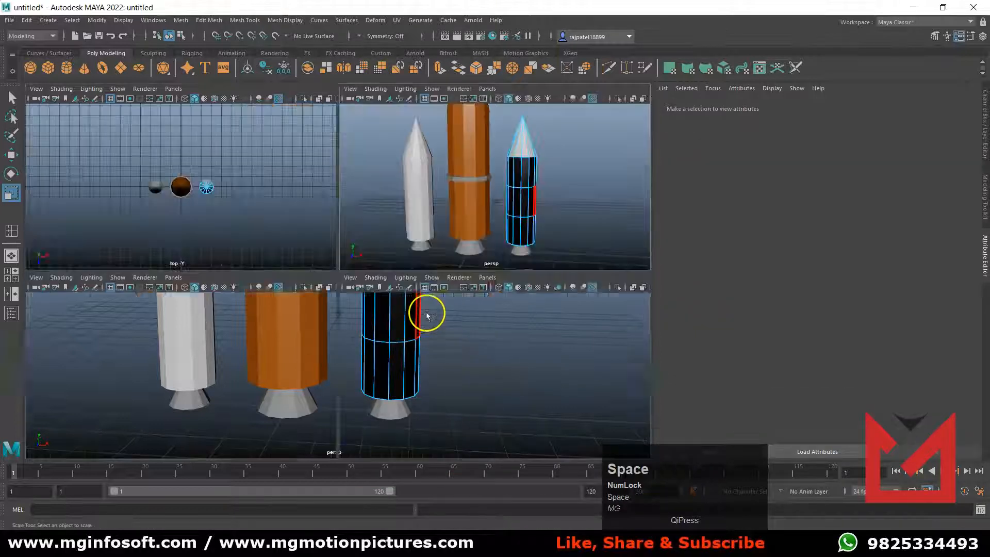
{"action": "key", "text": "space"}
{"action": "middle_click_drag", "start_coordinate": [424, 347], "coordinate": [480, 254], "text": "alt"}
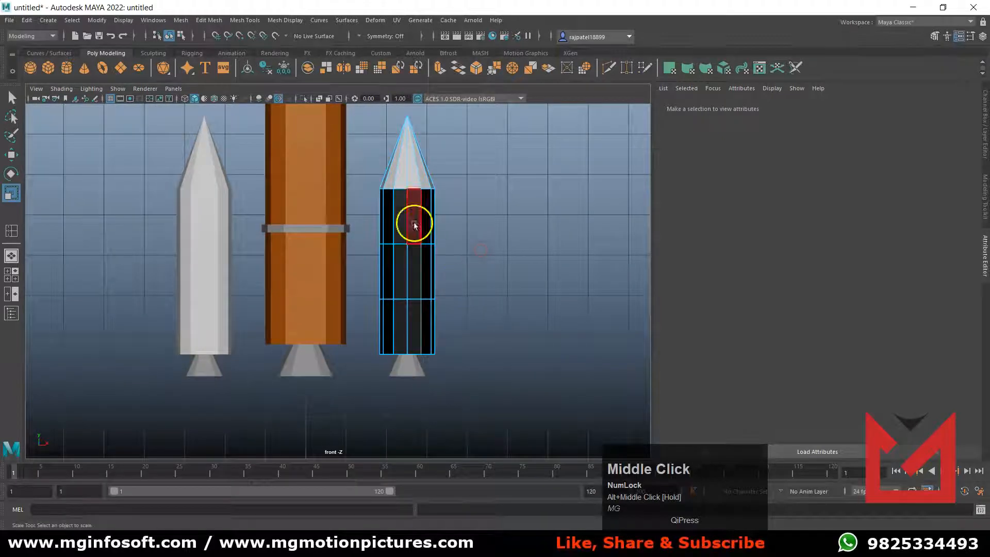
{"action": "left_click", "coordinate": [471, 279]}
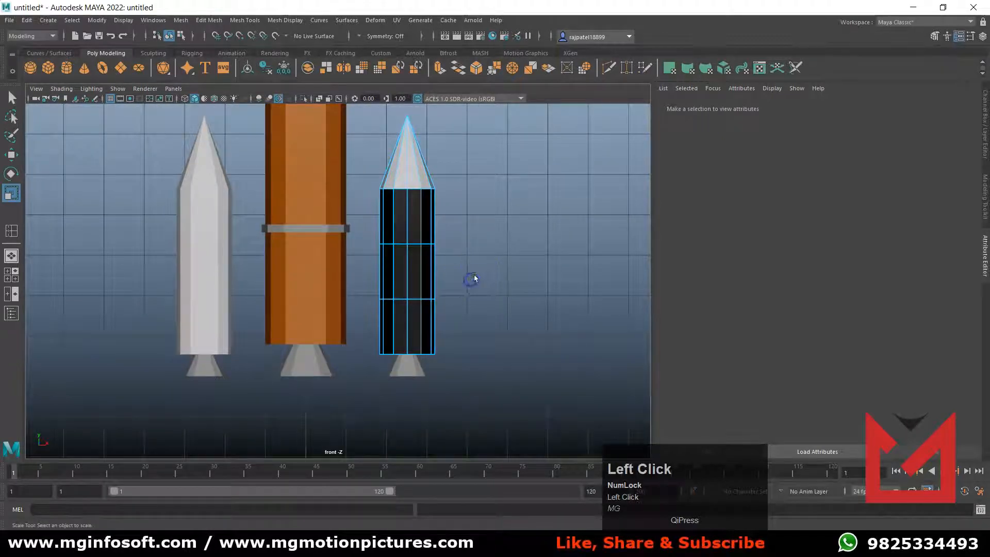
{"action": "left_click_drag", "start_coordinate": [372, 276], "coordinate": [368, 275]}
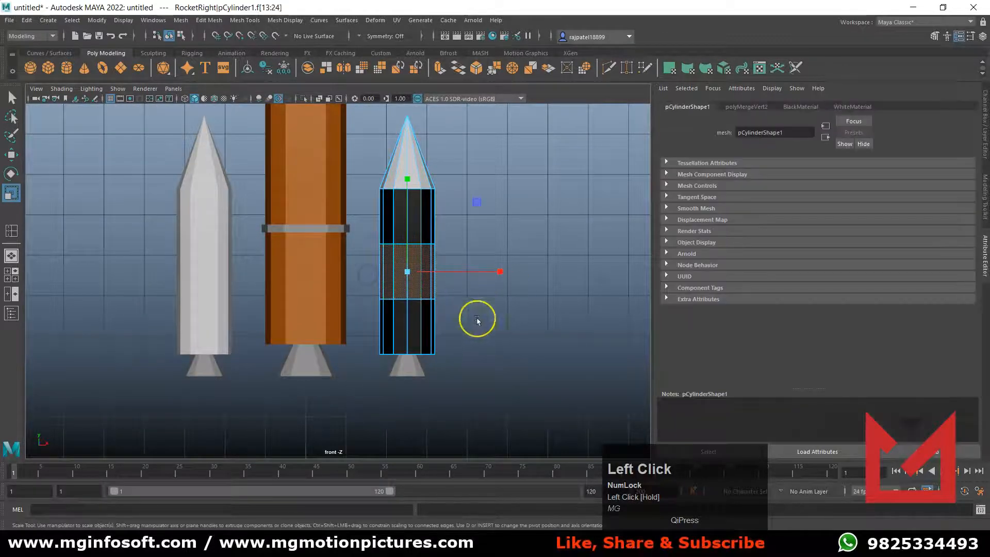
{"action": "key", "text": "4"}
{"action": "key", "text": "5"}
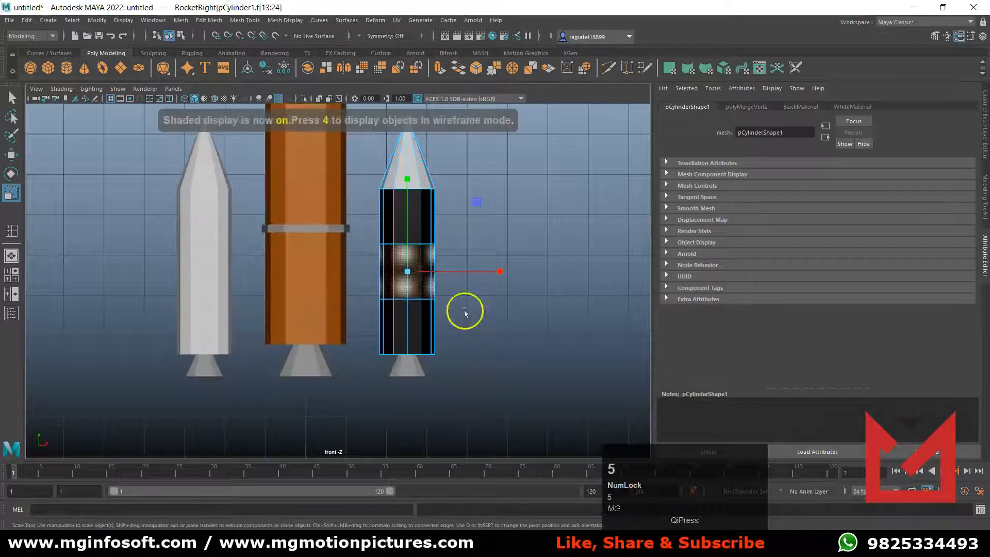
{"action": "mouse_move", "coordinate": [413, 259]}
{"action": "right_mouse_down"}
{"action": "mouse_move", "coordinate": [415, 539]}
{"action": "mouse_move", "coordinate": [487, 538]}
{"action": "mouse_move", "coordinate": [503, 503]}
{"action": "right_mouse_up"}
{"action": "left_click", "coordinate": [518, 318]}
Assign a new Blinn material named BoosterMaterial to the right booster's nozzle cone and set its color to dark gray
{"action": "left_click", "coordinate": [409, 367]}
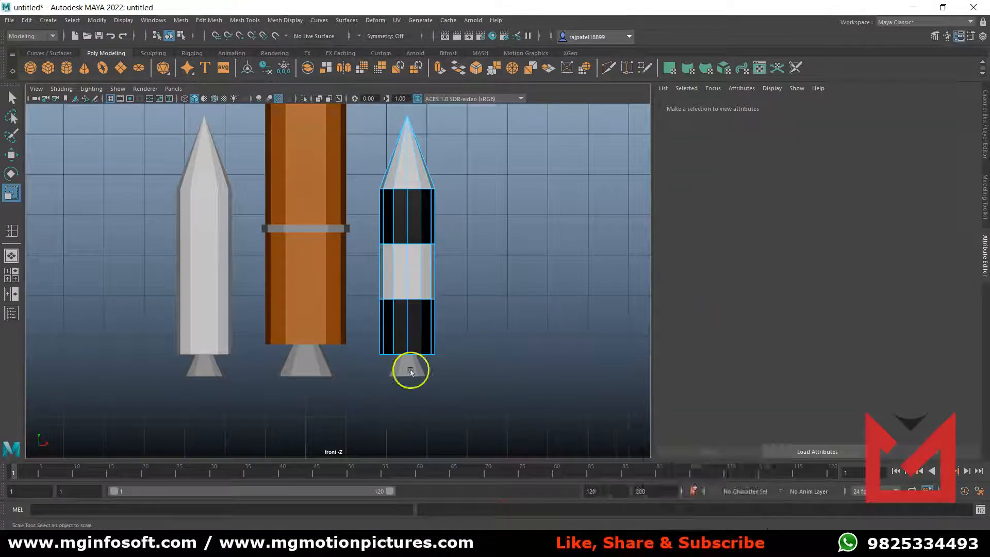
{"action": "right_click_drag", "start_coordinate": [419, 370], "coordinate": [416, 526]}
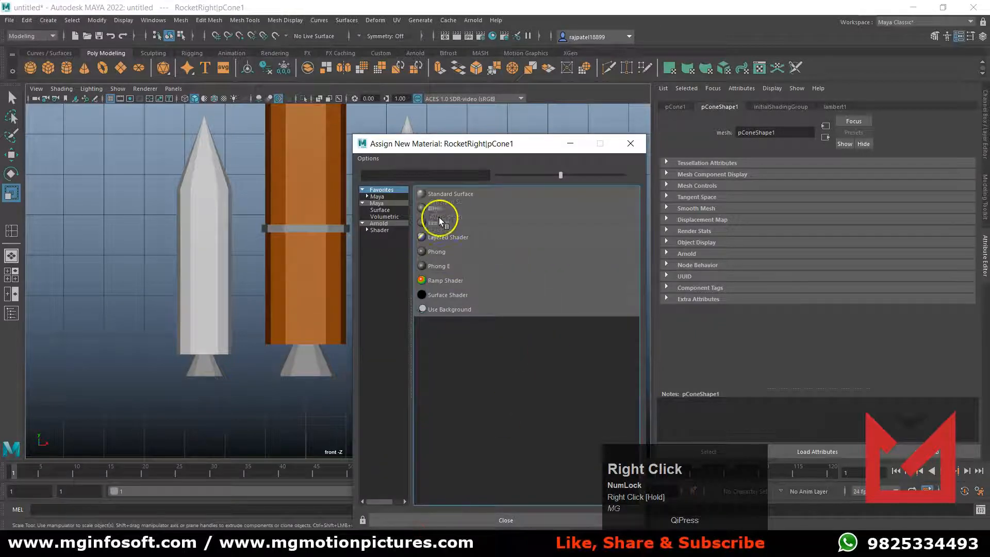
{"action": "left_click", "coordinate": [438, 218]}
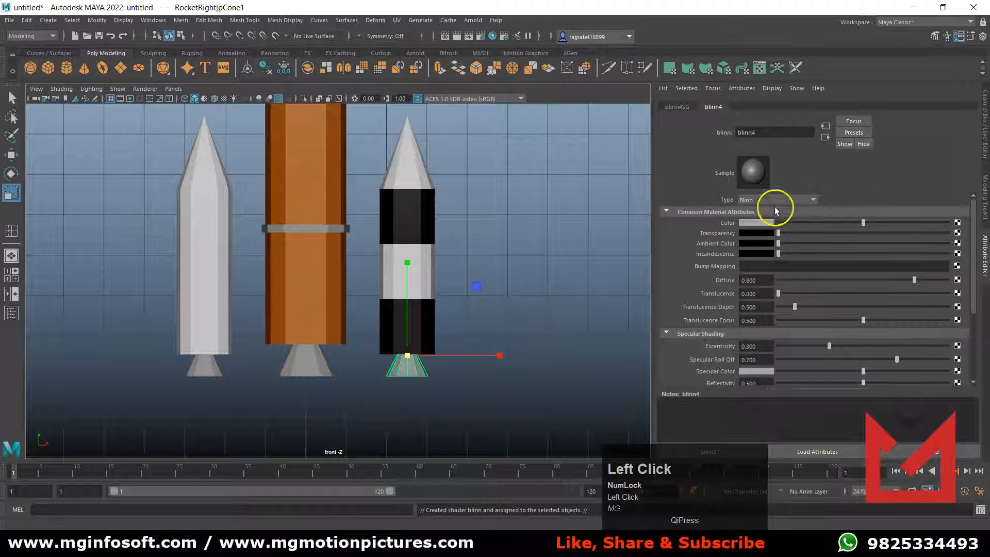
{"action": "left_click_drag", "start_coordinate": [769, 132], "coordinate": [689, 130]}
{"action": "type", "text": "Boot"}
{"action": "key", "text": "BackSpace"}
{"action": "type", "text": "sterMaterail"}
{"action": "key", "text": "BackSpace"}
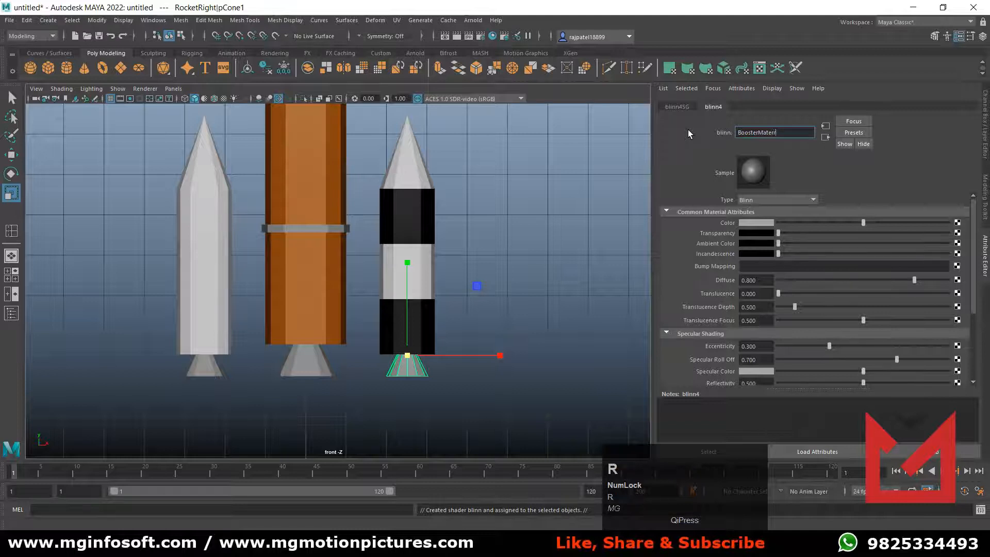
{"action": "type", "text": "ial"}
{"action": "key", "text": "Return"}
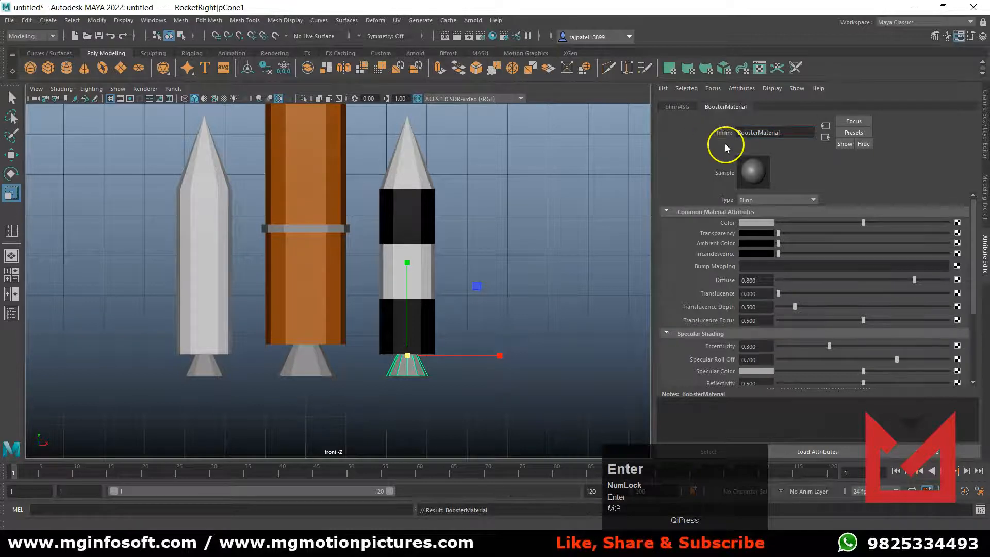
{"action": "left_click", "coordinate": [750, 221]}
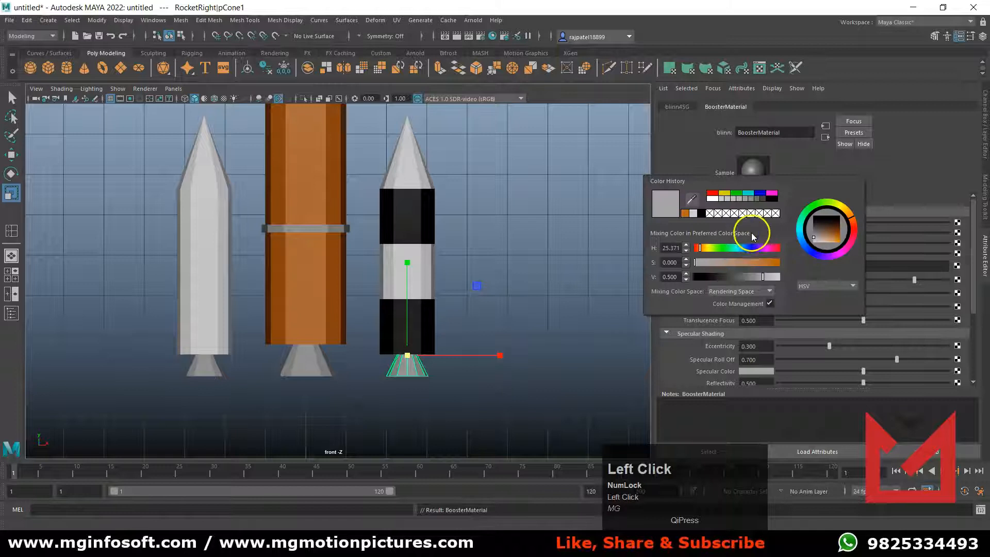
{"action": "left_click", "coordinate": [749, 278]}
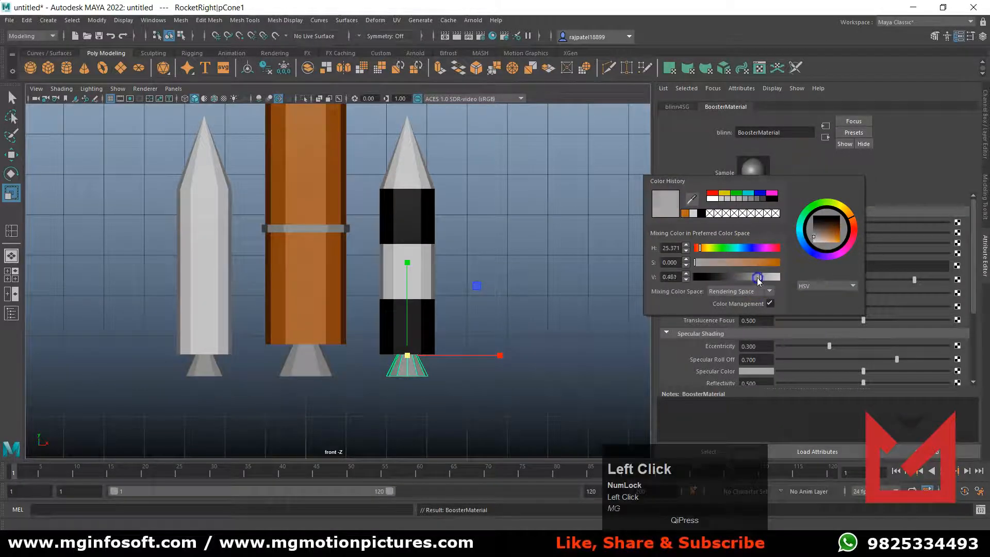
{"action": "left_click", "coordinate": [985, 136]}
Assign the existing BoosterMaterial to the nozzle cones of the main rocket and the left booster
{"action": "left_click", "coordinate": [397, 392]}
{"action": "right_click", "coordinate": [396, 390]}
{"action": "right_click_drag", "start_coordinate": [396, 390], "coordinate": [462, 462]}
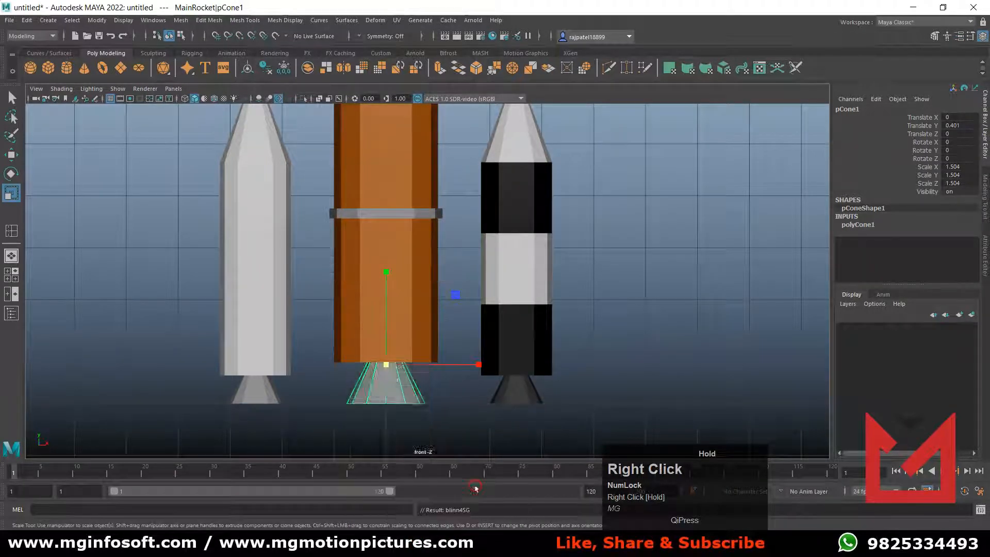
{"action": "left_click", "coordinate": [264, 393]}
{"action": "right_click_drag", "start_coordinate": [264, 395], "coordinate": [361, 487]}
{"action": "left_click", "coordinate": [620, 351]}
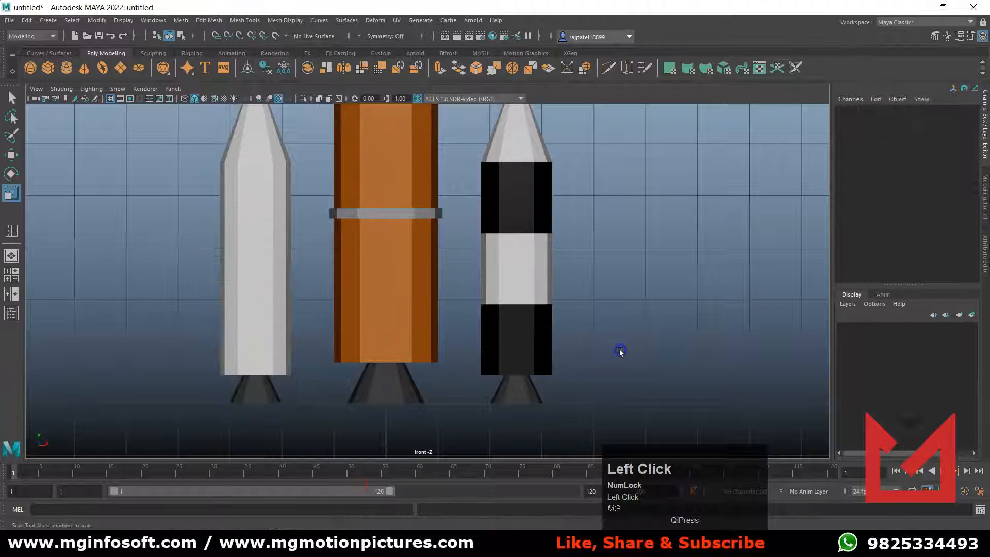
Select the left booster's nose cone faces and middle body band, and assign the existing WhiteMaterial to them
{"action": "scroll", "coordinate": [619, 346], "scroll_direction": "down", "scroll_amount": 2}
{"action": "middle_click_drag", "start_coordinate": [614, 316], "coordinate": [668, 339], "text": "alt"}
{"action": "left_click", "coordinate": [359, 300]}
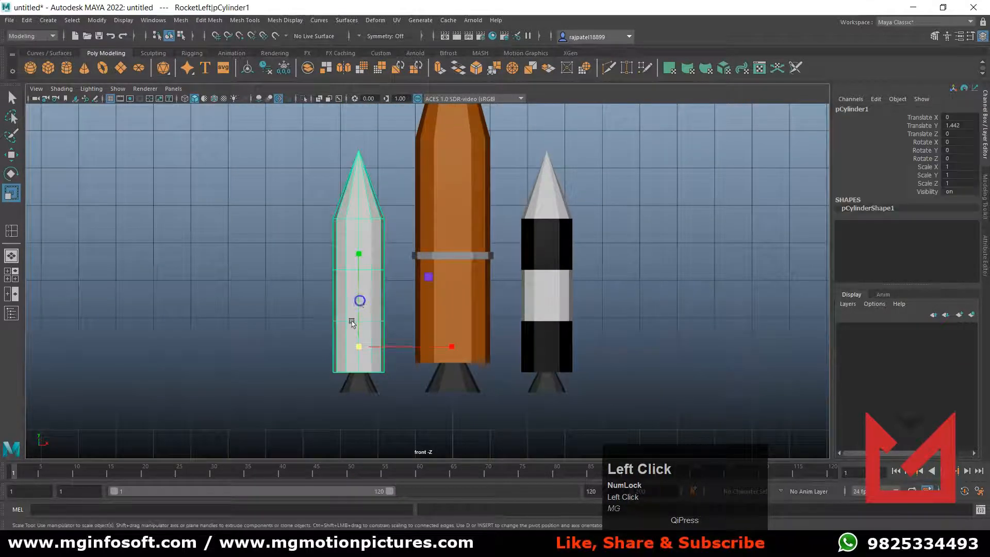
{"action": "right_click", "coordinate": [364, 202]}
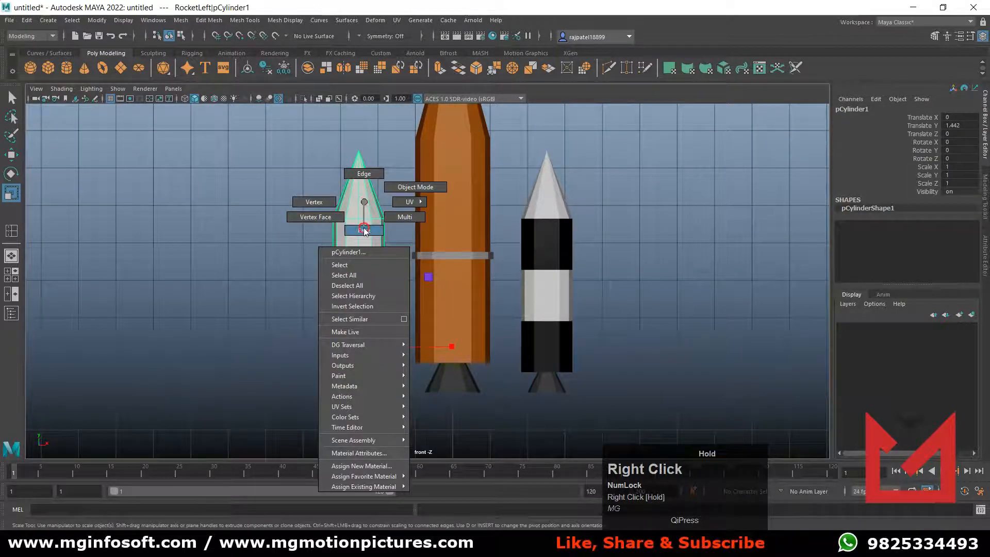
{"action": "left_click", "coordinate": [307, 158]}
{"action": "left_click_drag", "start_coordinate": [391, 205], "coordinate": [390, 205]}
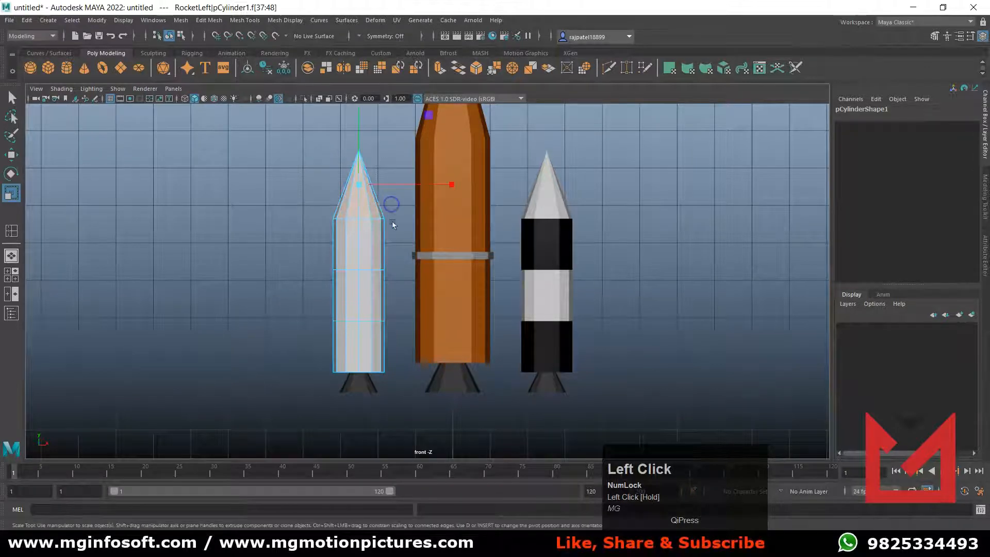
{"action": "left_click_drag", "start_coordinate": [297, 292], "coordinate": [416, 338], "text": "shift"}
{"action": "key", "text": "4"}
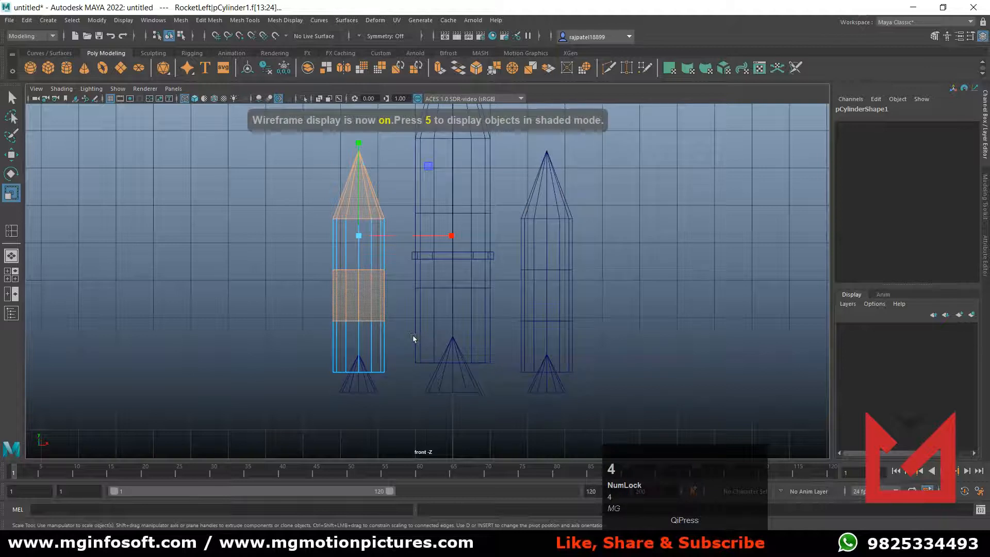
{"action": "key", "text": "5"}
{"action": "mouse_move", "coordinate": [362, 294]}
{"action": "right_mouse_down"}
{"action": "mouse_move", "coordinate": [394, 550]}
{"action": "mouse_move", "coordinate": [440, 507]}
{"action": "right_mouse_up"}
{"action": "left_click", "coordinate": [261, 314]}
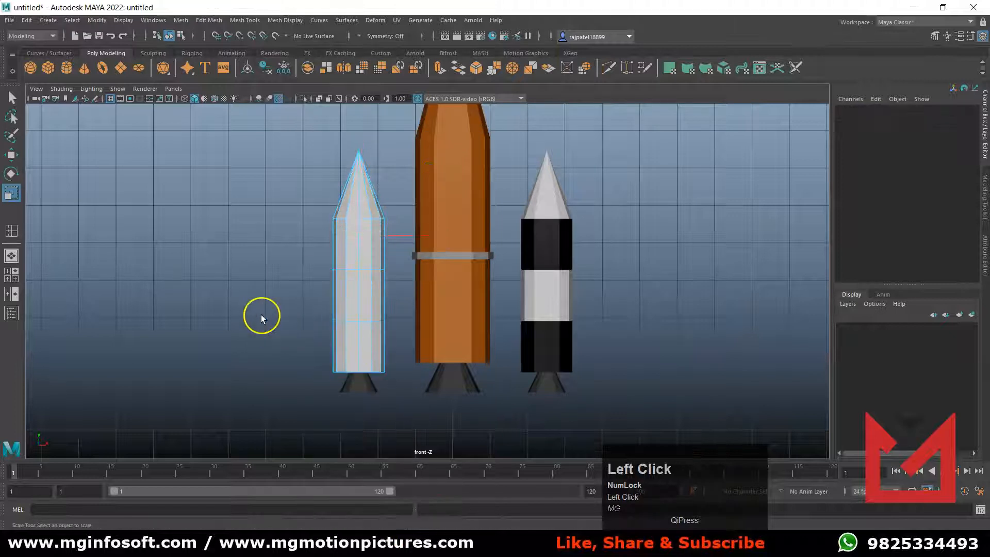
Select the upper and lower body bands of the left booster and assign the existing BlackMaterial to them
{"action": "left_click_drag", "start_coordinate": [264, 314], "coordinate": [329, 337]}
{"action": "left_click_drag", "start_coordinate": [398, 350], "coordinate": [378, 364], "text": "shift"}
{"action": "key", "text": "4"}
{"action": "key", "text": "5"}
{"action": "right_click_drag", "start_coordinate": [352, 243], "coordinate": [423, 462]}
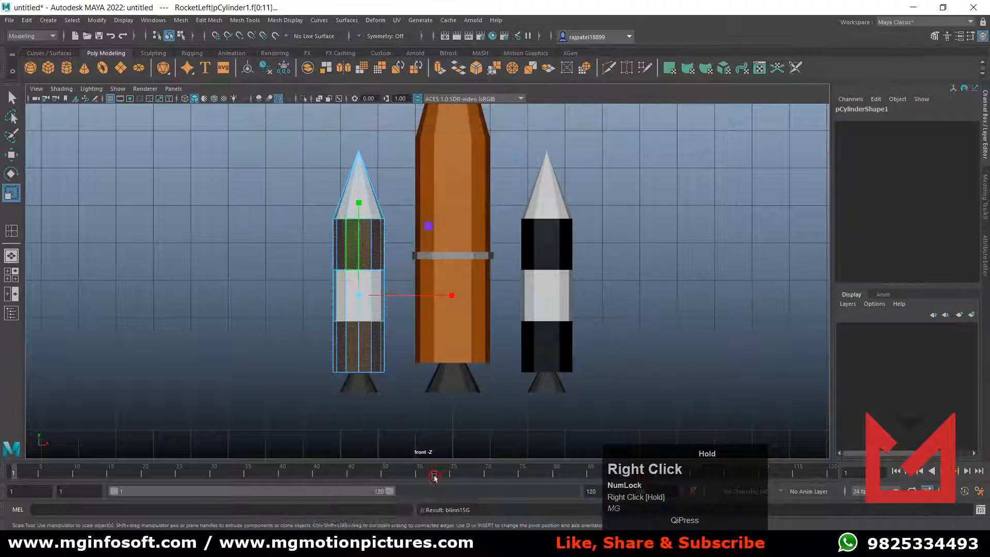
{"action": "left_click", "coordinate": [622, 303]}
Assign the existing BlackMaterial to the ring around the main rocket body
{"action": "scroll", "coordinate": [622, 304], "scroll_direction": "down", "scroll_amount": 3, "text": "alt"}
{"action": "middle_click_drag", "start_coordinate": [623, 304], "coordinate": [555, 384], "text": "alt"}
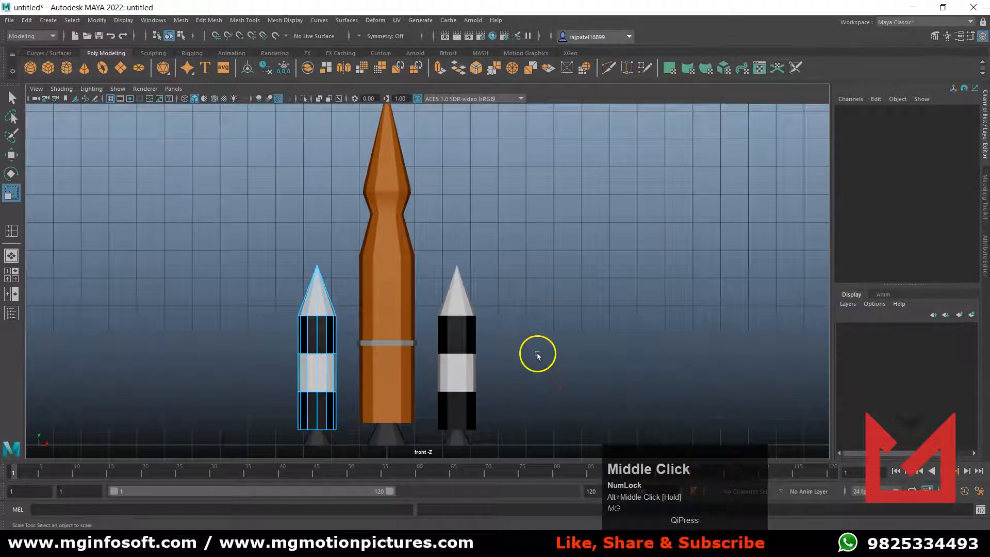
{"action": "scroll", "coordinate": [523, 374], "scroll_direction": "up", "scroll_amount": 3}
{"action": "middle_click_drag", "start_coordinate": [405, 367], "coordinate": [467, 295], "text": "alt"}
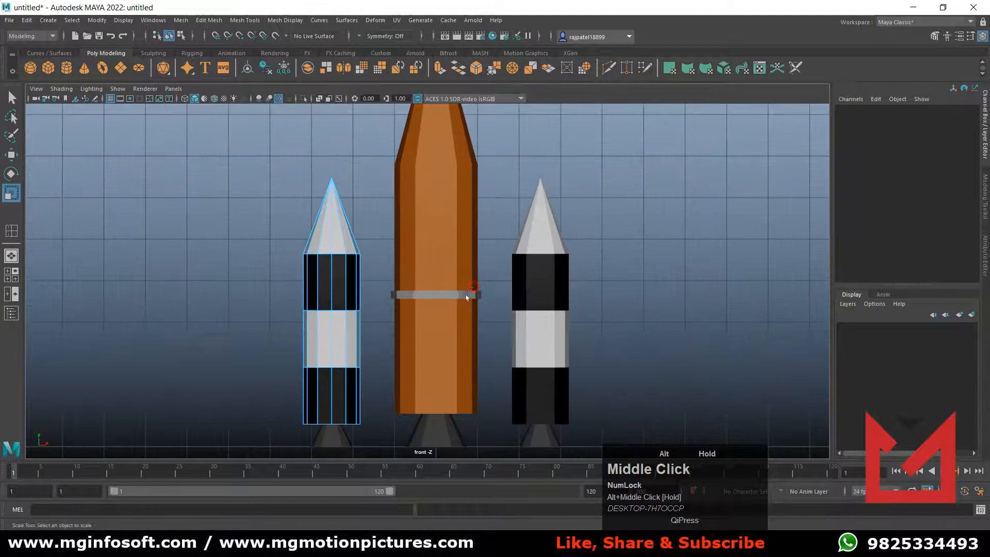
{"action": "left_click", "coordinate": [447, 296]}
{"action": "right_click_drag", "start_coordinate": [445, 295], "coordinate": [521, 472]}
{"action": "left_click", "coordinate": [613, 283]}
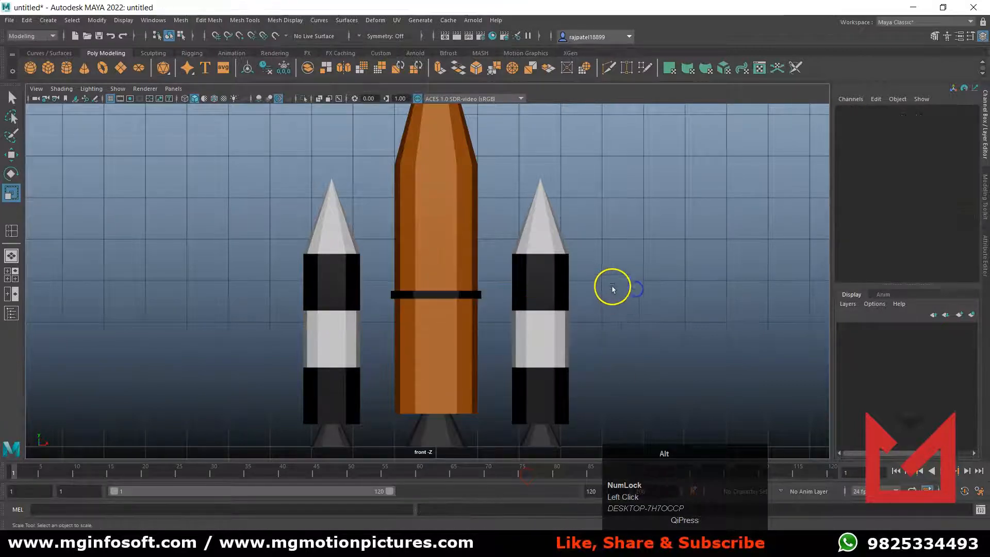
Select the narrow band of faces just below the main rocket's nose cone and assign BlackMaterial to it
{"action": "middle_click_drag", "start_coordinate": [612, 283], "coordinate": [596, 397], "text": "alt"}
{"action": "scroll", "coordinate": [585, 327], "scroll_direction": "down", "scroll_amount": 2}
{"action": "middle_click_drag", "start_coordinate": [420, 283], "coordinate": [420, 282], "text": "alt"}
{"action": "left_click", "coordinate": [421, 282]}
{"action": "middle_click_drag", "start_coordinate": [576, 258], "coordinate": [573, 335], "text": "alt"}
{"action": "scroll", "coordinate": [464, 304], "scroll_direction": "up", "scroll_amount": 2, "text": "alt"}
{"action": "scroll", "coordinate": [464, 305], "scroll_direction": "up", "scroll_amount": 1, "text": "alt"}
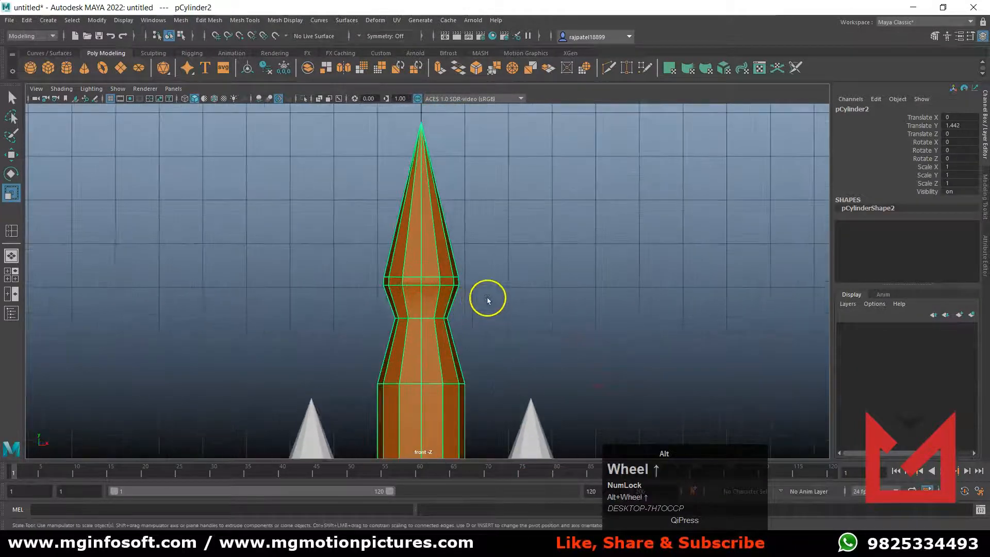
{"action": "scroll", "coordinate": [488, 300], "scroll_direction": "up", "scroll_amount": 1, "text": "alt"}
{"action": "right_click", "coordinate": [441, 265]}
{"action": "right_click_drag", "start_coordinate": [442, 246], "coordinate": [441, 235]}
{"action": "left_click", "coordinate": [354, 272]}
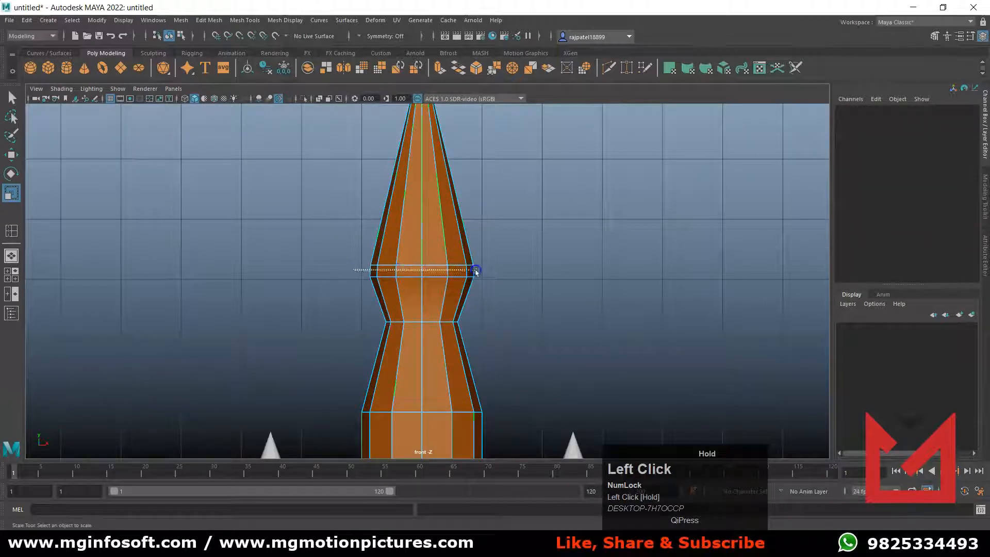
{"action": "left_click_drag", "start_coordinate": [492, 274], "coordinate": [495, 274]}
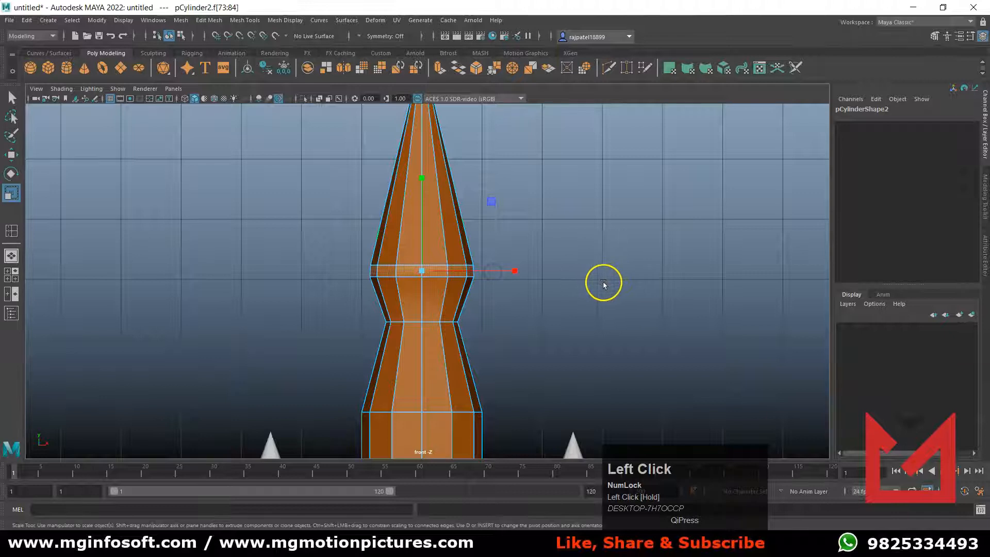
{"action": "key", "text": "4"}
{"action": "key", "text": "5"}
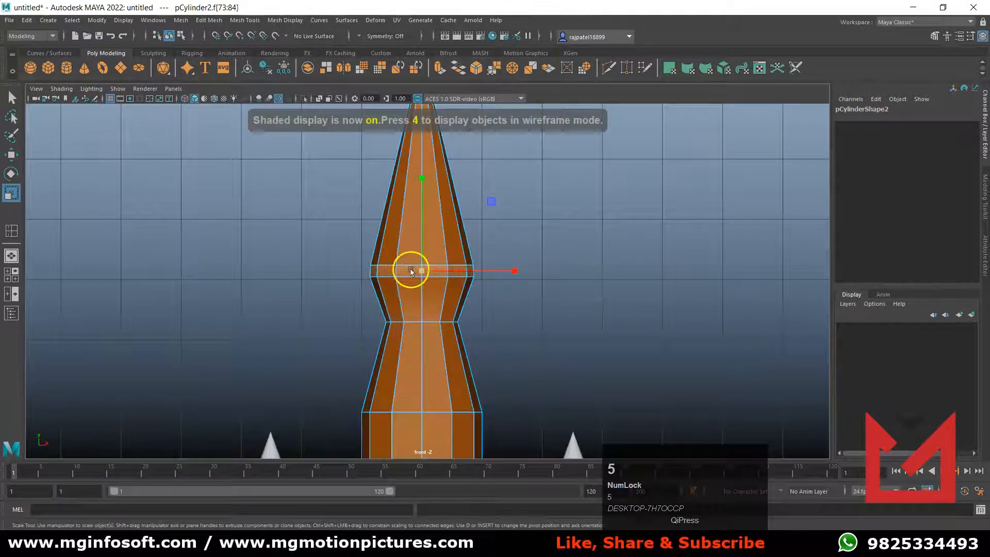
{"action": "right_click", "coordinate": [410, 270]}
{"action": "right_click_drag", "start_coordinate": [413, 273], "coordinate": [508, 482]}
{"action": "left_click", "coordinate": [542, 300]}
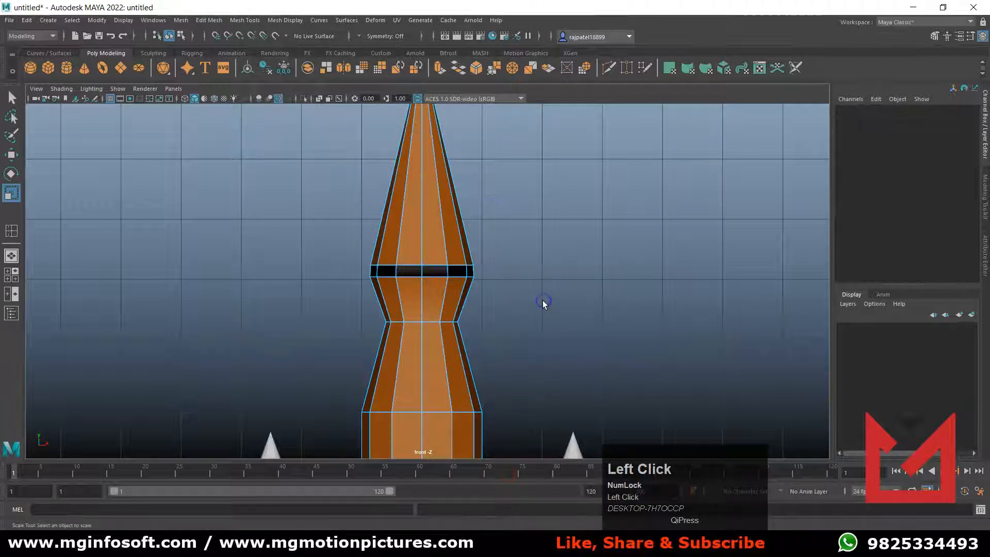
Select the main rocket's nose cone faces and the tapered section under the black band, and assign WhiteMaterial to them
{"action": "left_click_drag", "start_coordinate": [364, 143], "coordinate": [515, 185]}
{"action": "left_click_drag", "start_coordinate": [348, 313], "coordinate": [484, 305], "text": "shift"}
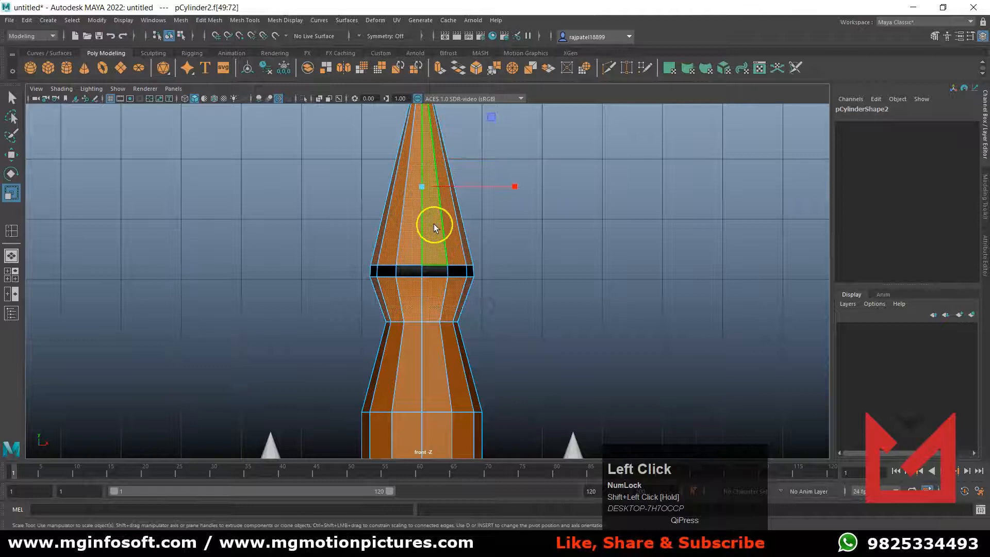
{"action": "key", "text": "4"}
{"action": "key", "text": "4"}
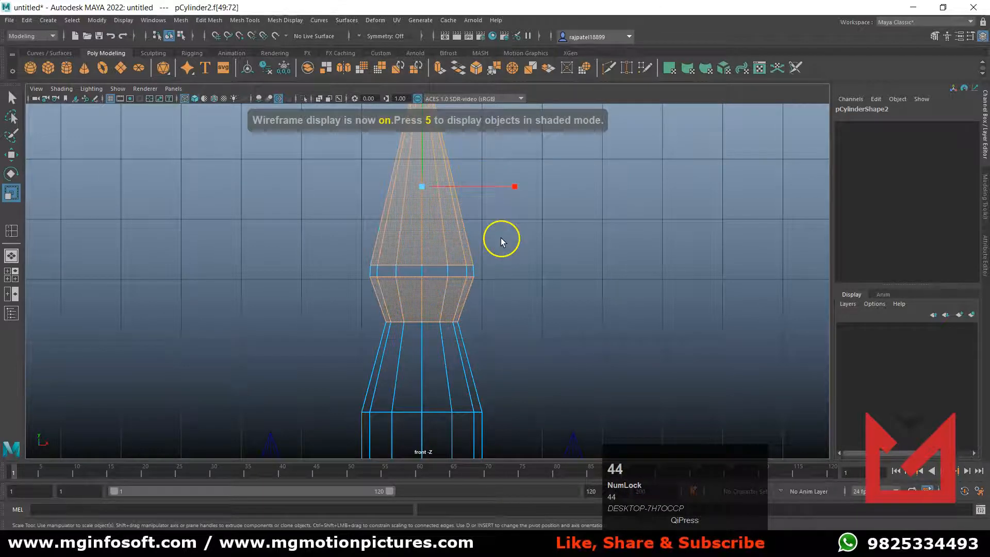
{"action": "key", "text": "5"}
{"action": "mouse_move", "coordinate": [429, 209]}
{"action": "right_mouse_down"}
{"action": "mouse_move", "coordinate": [444, 494]}
{"action": "mouse_move", "coordinate": [508, 488]}
{"action": "mouse_move", "coordinate": [517, 479]}
{"action": "mouse_move", "coordinate": [515, 503]}
{"action": "right_mouse_up"}
{"action": "left_click", "coordinate": [563, 272]}
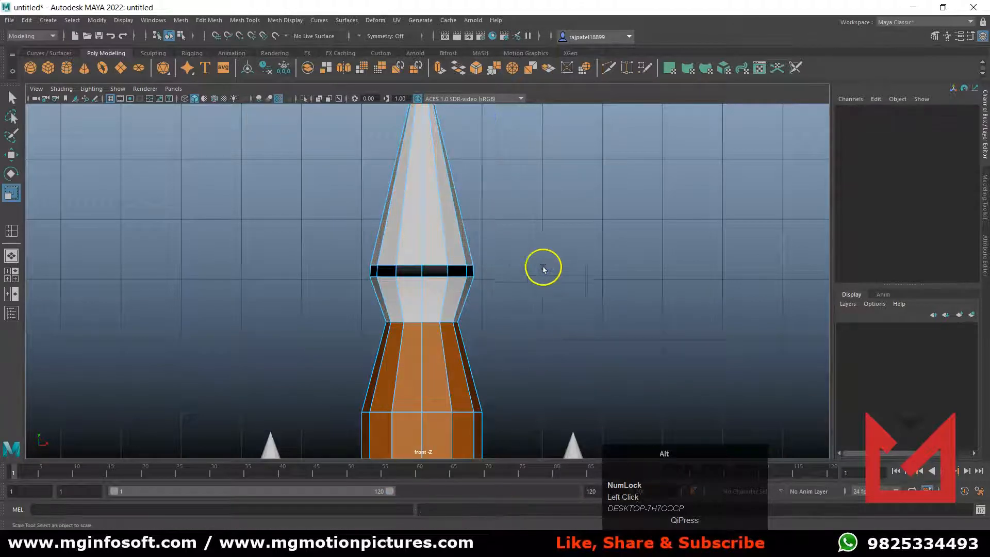
Return the main rocket from face selection to object mode and clear the selection
{"action": "scroll", "coordinate": [539, 265], "scroll_direction": "down", "scroll_amount": 5}
{"action": "middle_click", "coordinate": [524, 283]}
{"action": "scroll", "coordinate": [517, 250], "scroll_direction": "up", "scroll_amount": 1, "text": "alt"}
{"action": "middle_click", "coordinate": [517, 250]}
{"action": "scroll", "coordinate": [517, 258], "scroll_direction": "up", "scroll_amount": 2}
{"action": "right_click_drag", "start_coordinate": [404, 262], "coordinate": [459, 253]}
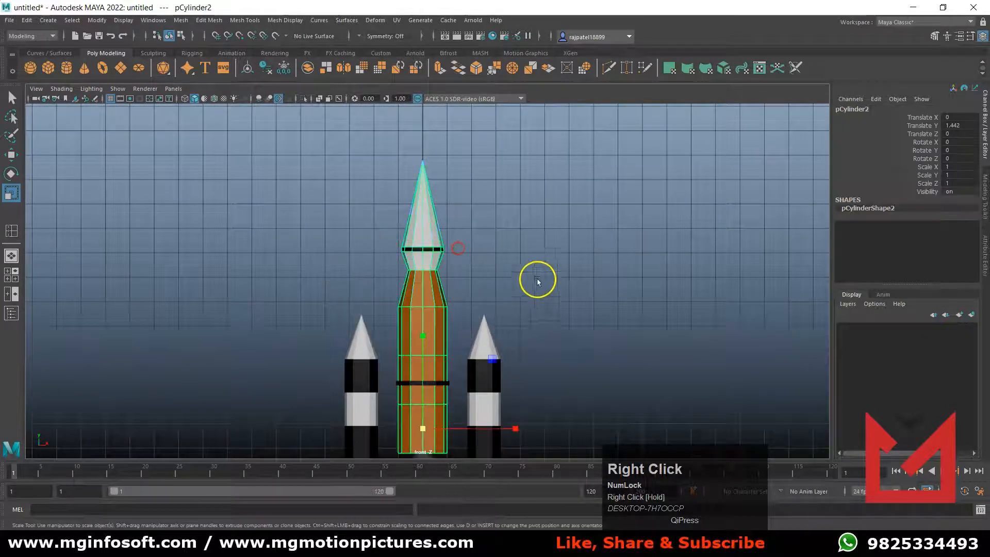
{"action": "left_click", "coordinate": [544, 278]}
Switch to the perspective view and frame the whole rocket with both boosters
{"action": "key", "text": "space"}
{"action": "key", "text": "space"}
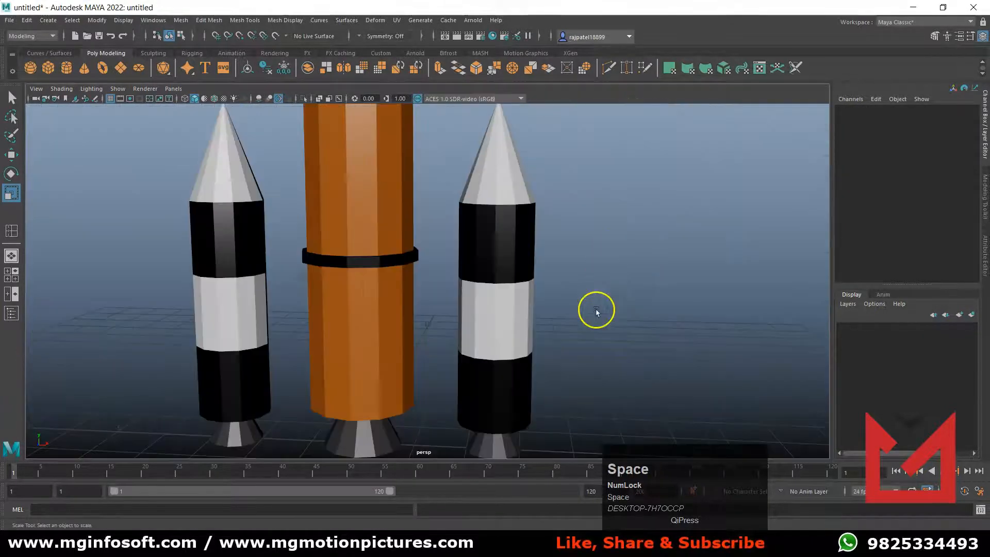
{"action": "scroll", "coordinate": [601, 294], "scroll_direction": "down", "scroll_amount": 4, "text": "alt"}
{"action": "left_click_drag", "start_coordinate": [602, 296], "coordinate": [526, 317], "text": "alt"}
{"action": "middle_click_drag", "start_coordinate": [526, 316], "coordinate": [515, 358], "text": "alt"}
{"action": "scroll", "coordinate": [481, 378], "scroll_direction": "up", "scroll_amount": 3, "text": "alt"}
{"action": "left_click_drag", "start_coordinate": [514, 358], "coordinate": [516, 367], "text": "alt"}
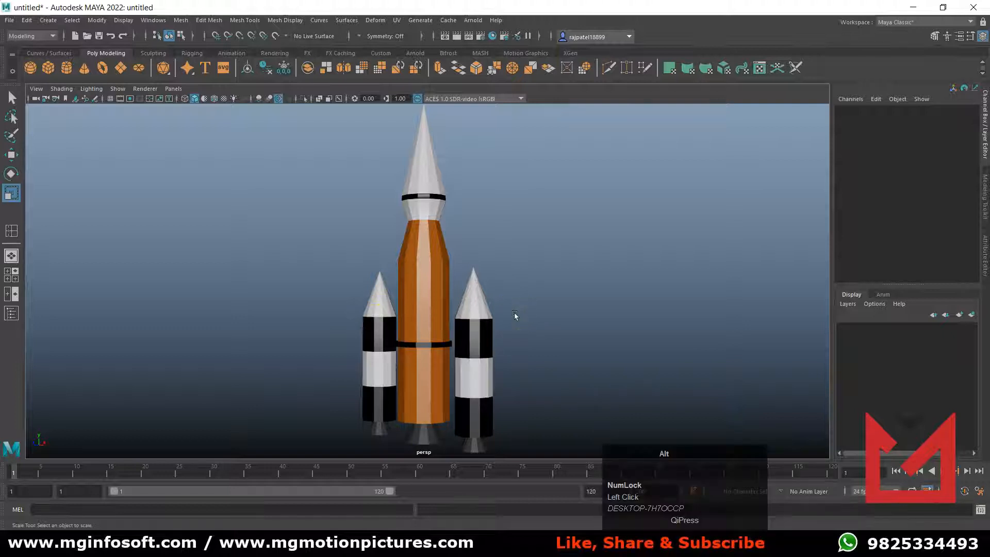
Cycle through the viewport background colors and return to the blue gradient
{"action": "key", "text": "alt+b"}
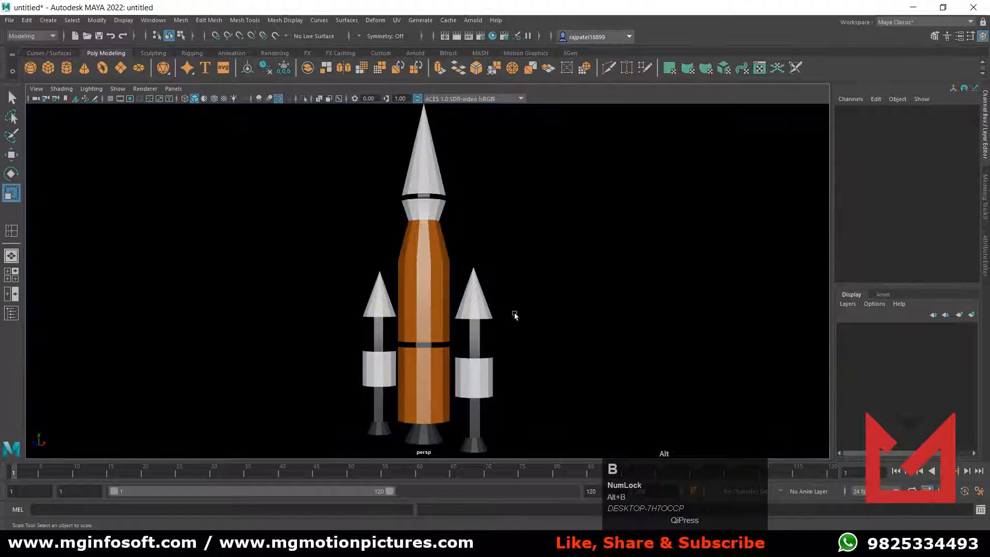
{"action": "key", "text": "alt+b"}
{"action": "key", "text": "alt+b"}
{"action": "key", "text": "alt+b"}
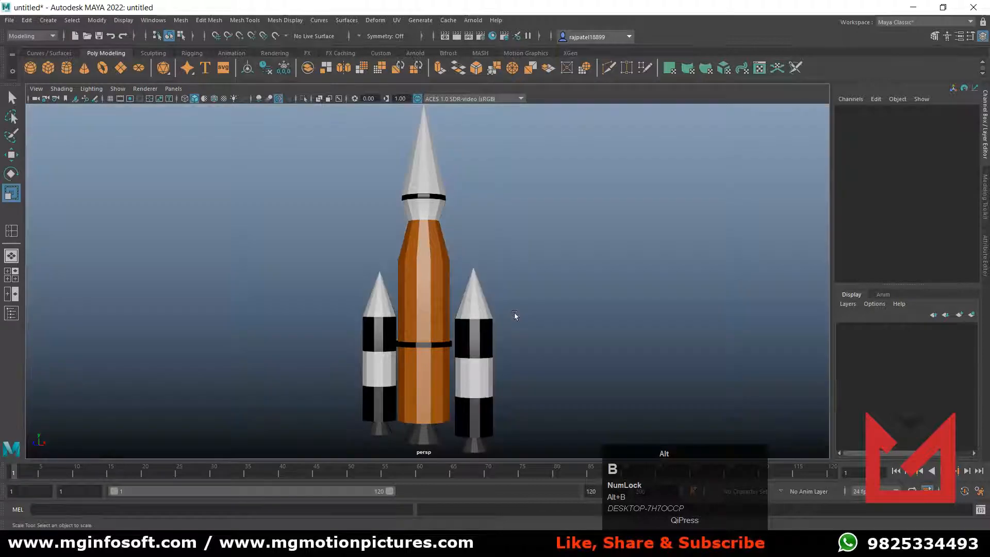
Render the rocket and both boosters from a low perspective angle using the Maya Hardware 2.0 renderer, and close the render window
{"action": "left_click_drag", "start_coordinate": [515, 316], "coordinate": [482, 303], "text": "alt"}
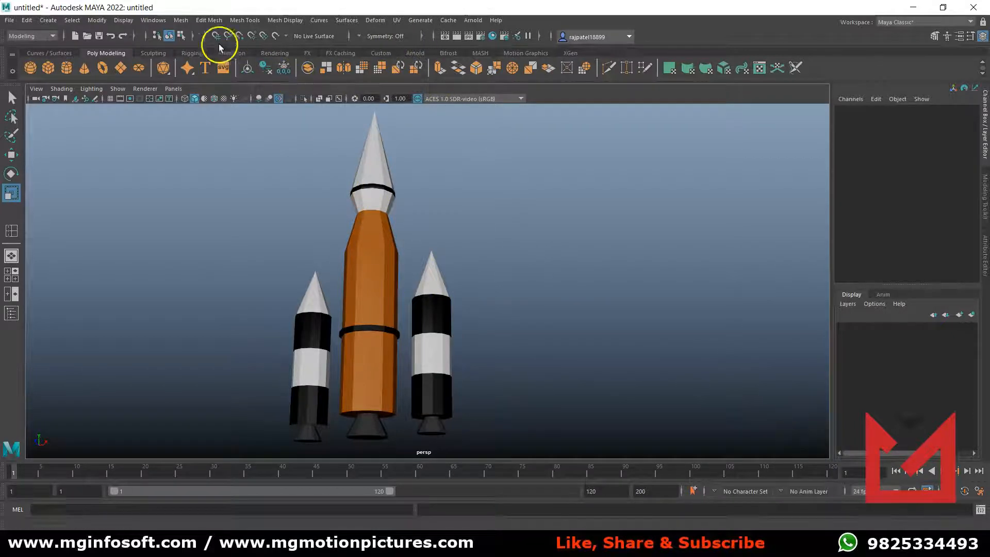
{"action": "left_click", "coordinate": [457, 37]}
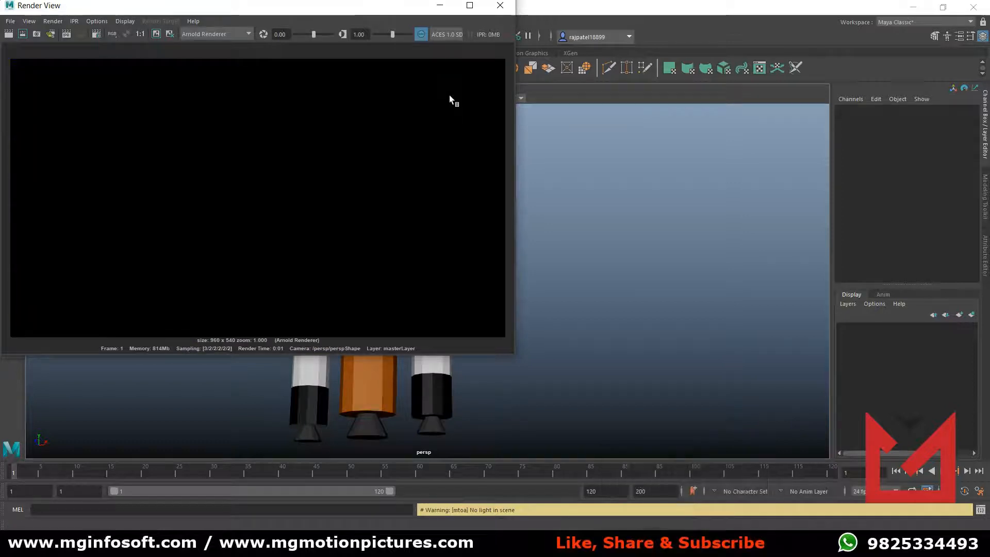
{"action": "left_click_drag", "start_coordinate": [236, 11], "coordinate": [684, 89]}
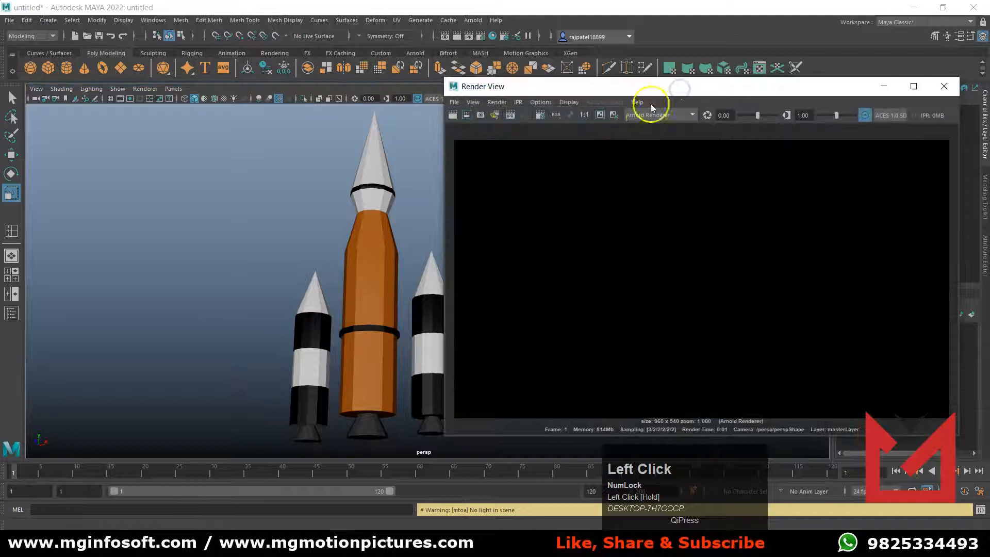
{"action": "left_click", "coordinate": [692, 114]}
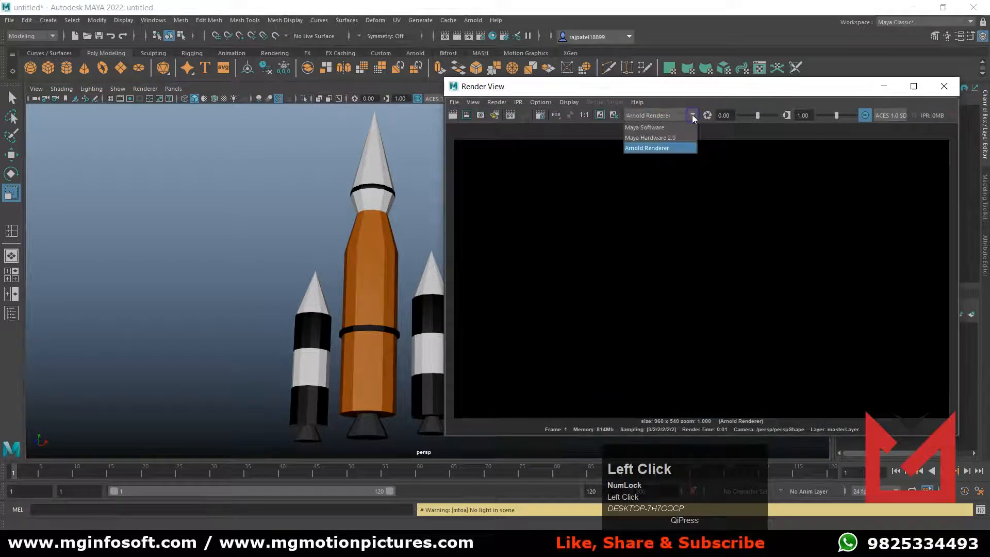
{"action": "left_click", "coordinate": [677, 138]}
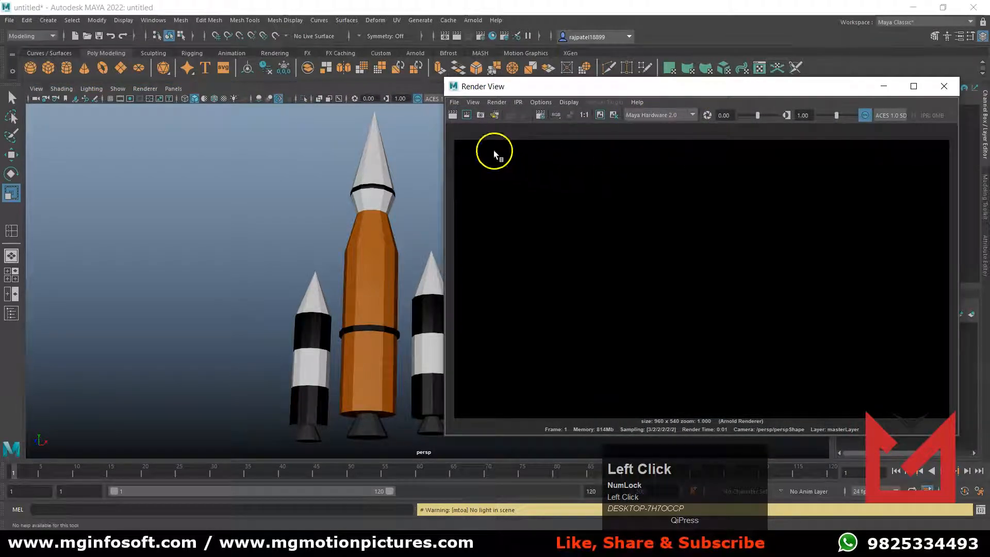
{"action": "left_click", "coordinate": [452, 116]}
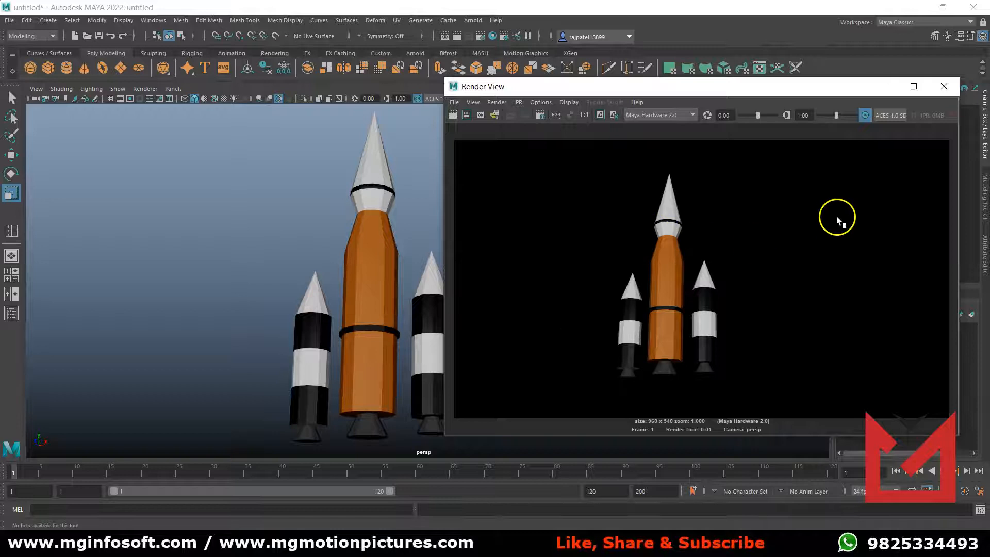
{"action": "left_click", "coordinate": [944, 86]}
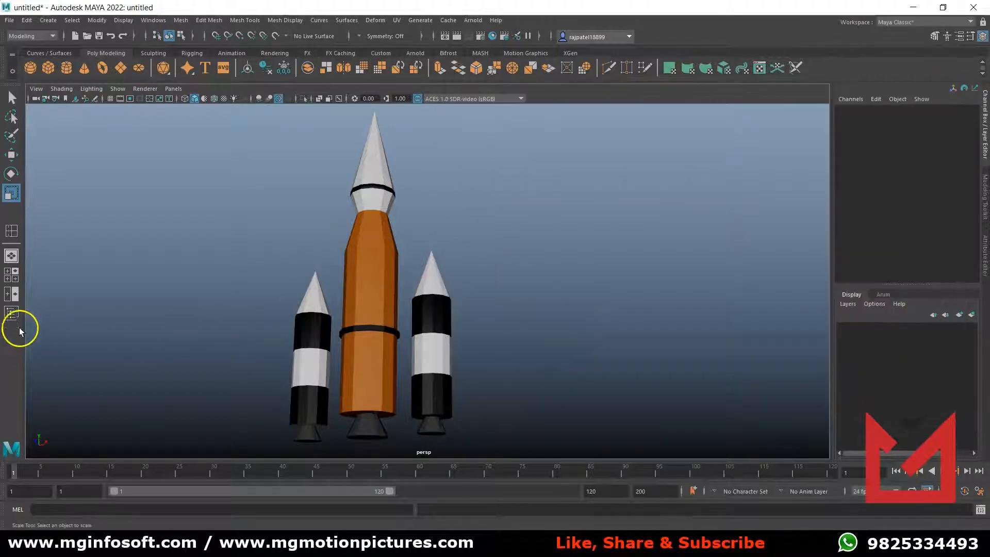
Set the persp camera's environment background color to a slightly desaturated medium blue
{"action": "left_click", "coordinate": [11, 313]}
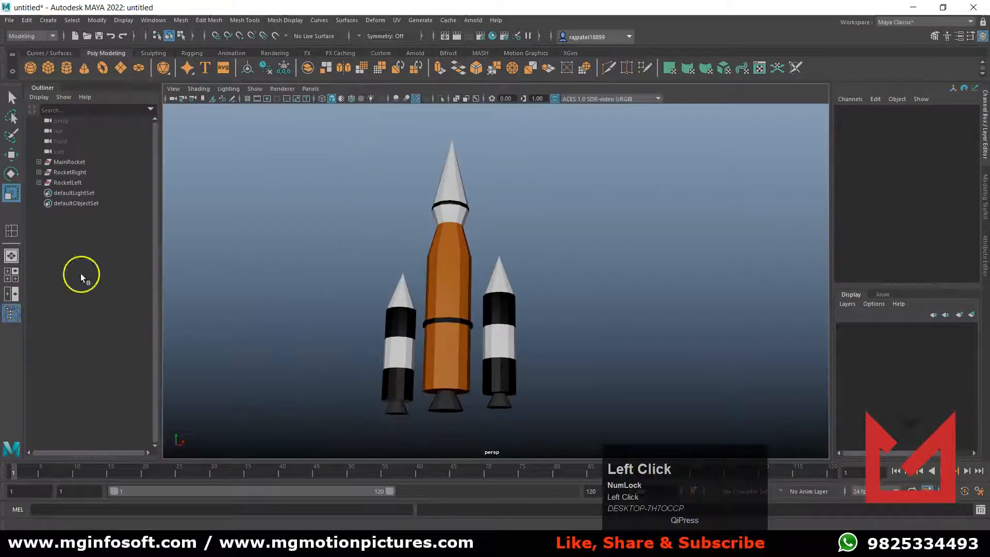
{"action": "left_click", "coordinate": [57, 119]}
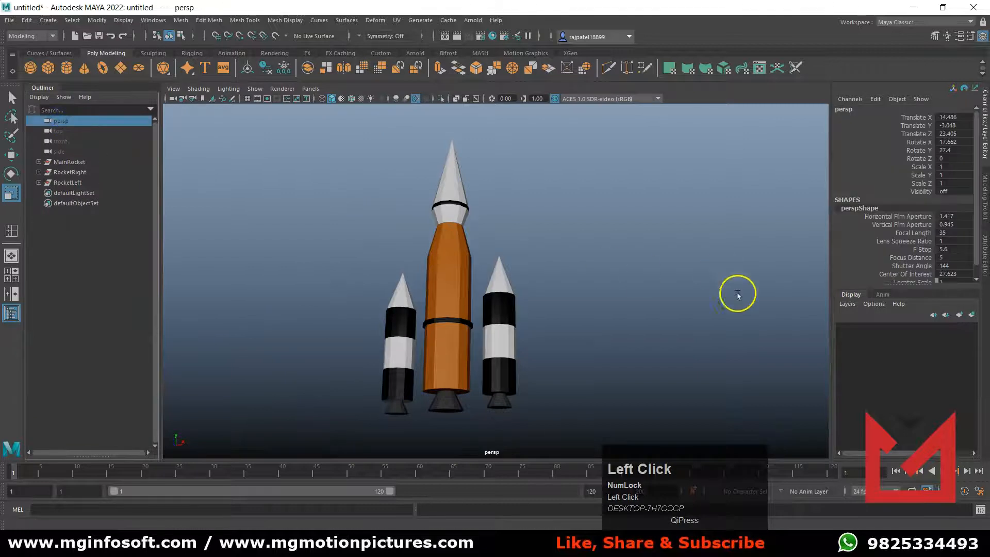
{"action": "left_click", "coordinate": [985, 255]}
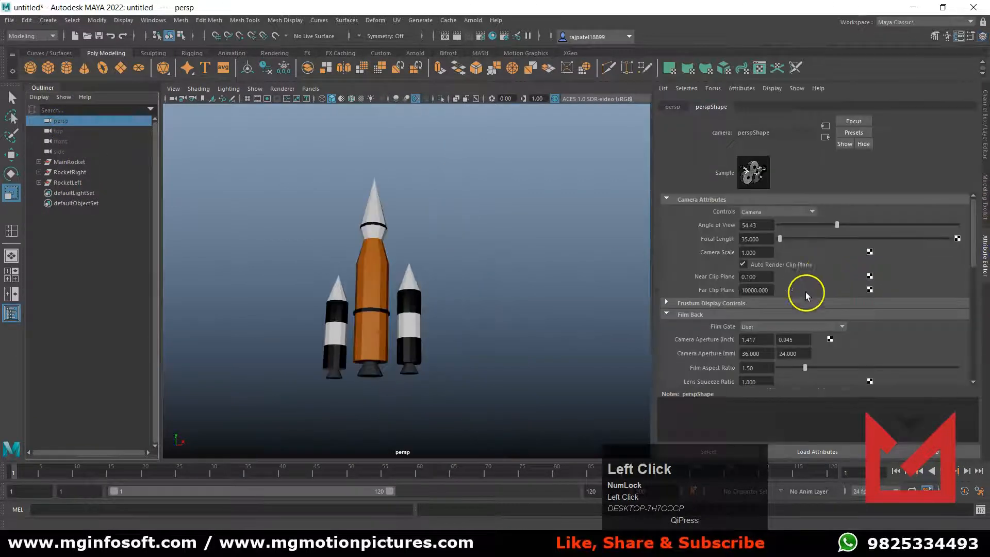
{"action": "scroll", "coordinate": [752, 308], "scroll_direction": "down", "scroll_amount": 5}
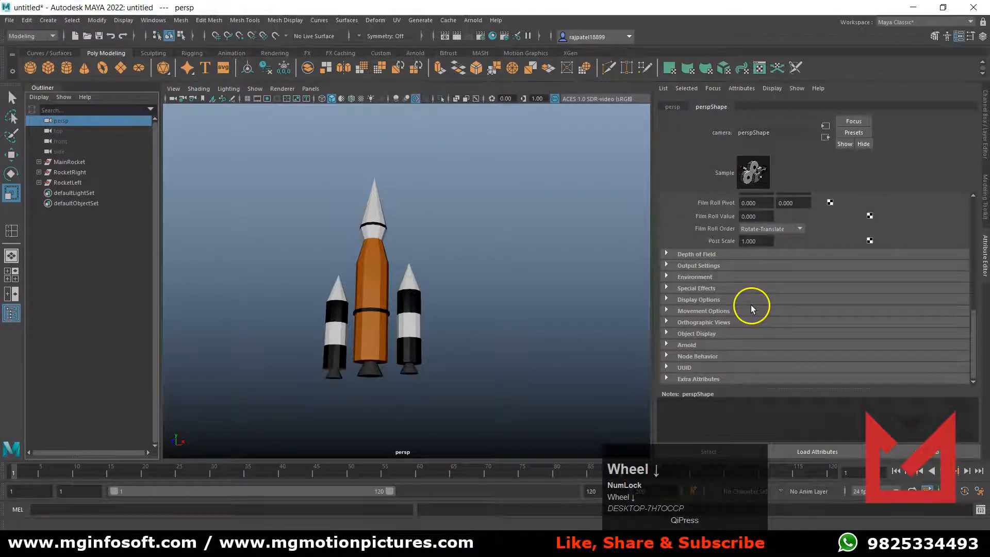
{"action": "left_click", "coordinate": [667, 277]}
{"action": "scroll", "coordinate": [725, 298], "scroll_direction": "down", "scroll_amount": 1}
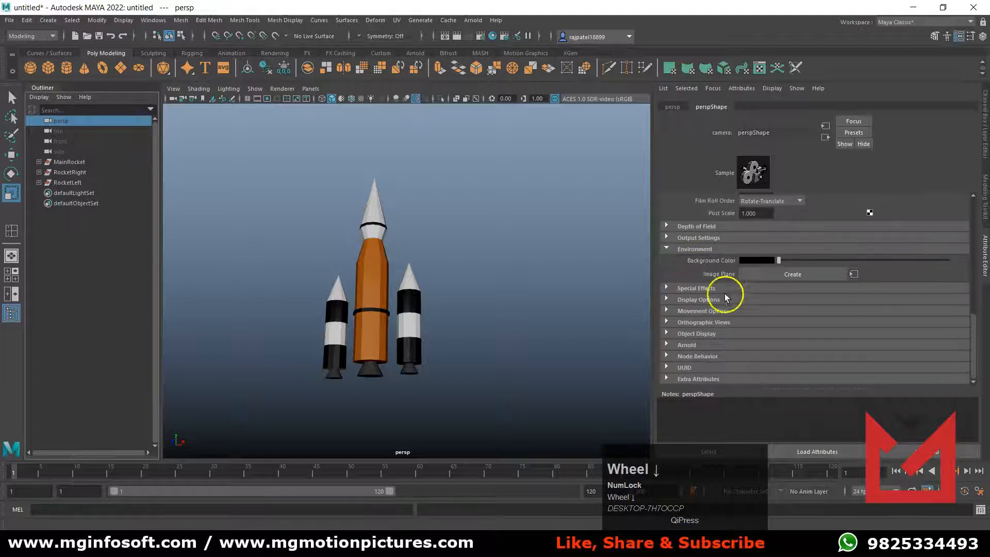
{"action": "left_click", "coordinate": [756, 265]}
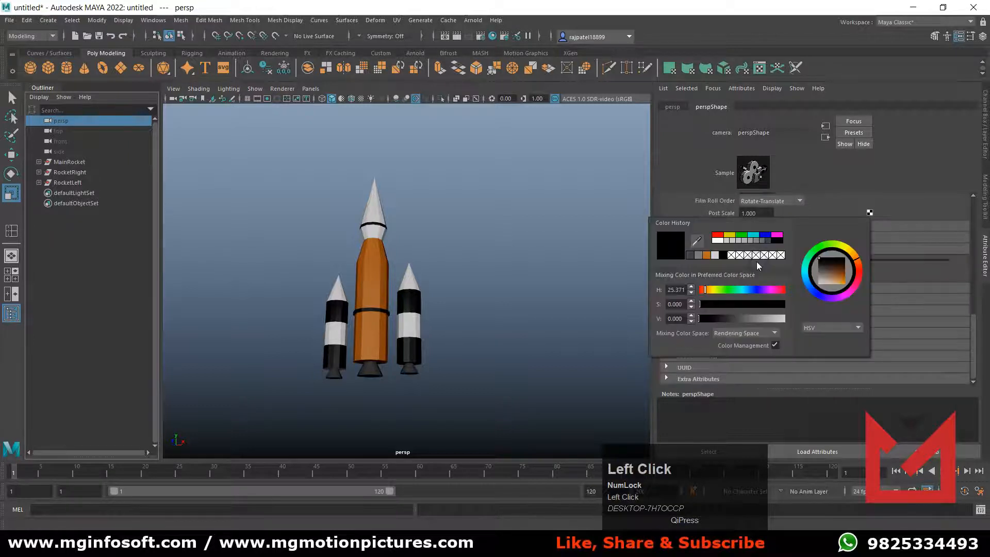
{"action": "left_click", "coordinate": [765, 240]}
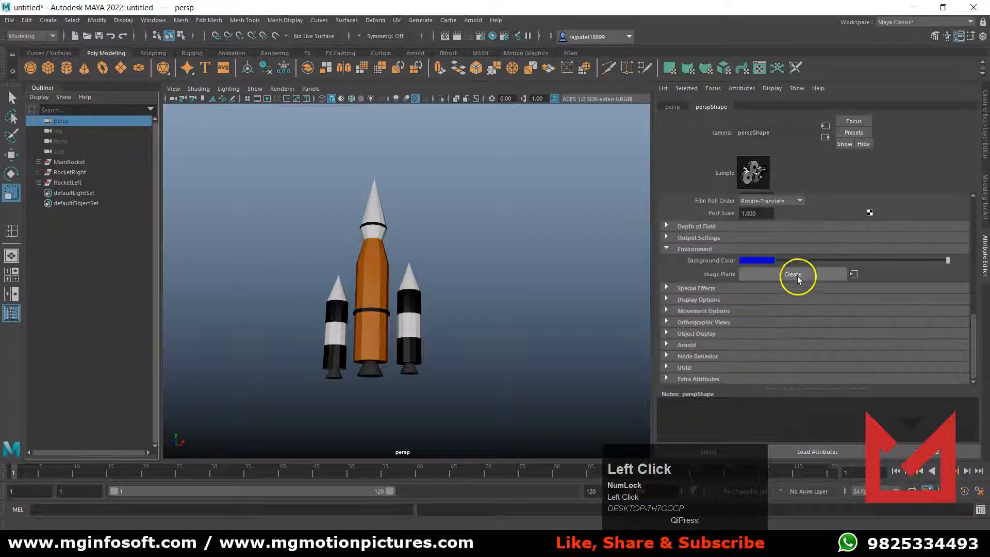
{"action": "left_click", "coordinate": [766, 260]}
{"action": "left_click_drag", "start_coordinate": [791, 304], "coordinate": [779, 309]}
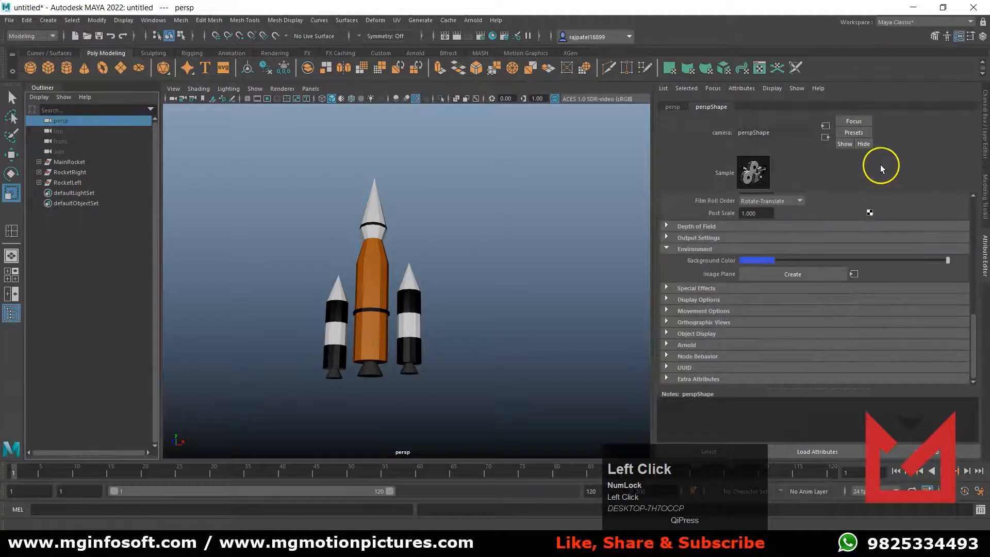
{"action": "left_click", "coordinate": [986, 114]}
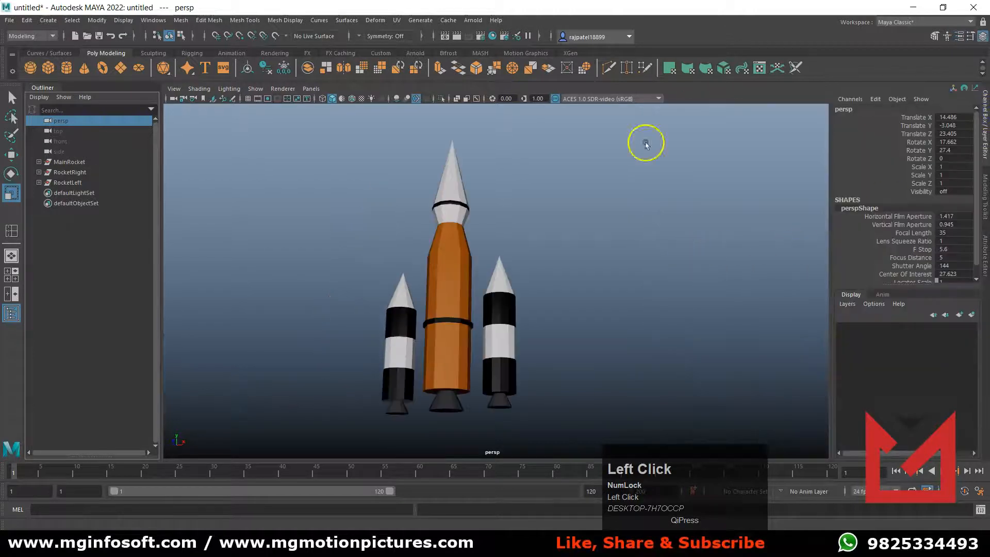
Render the perspective view with the blue background and enlarge the rendered image for inspection
{"action": "left_click", "coordinate": [457, 37]}
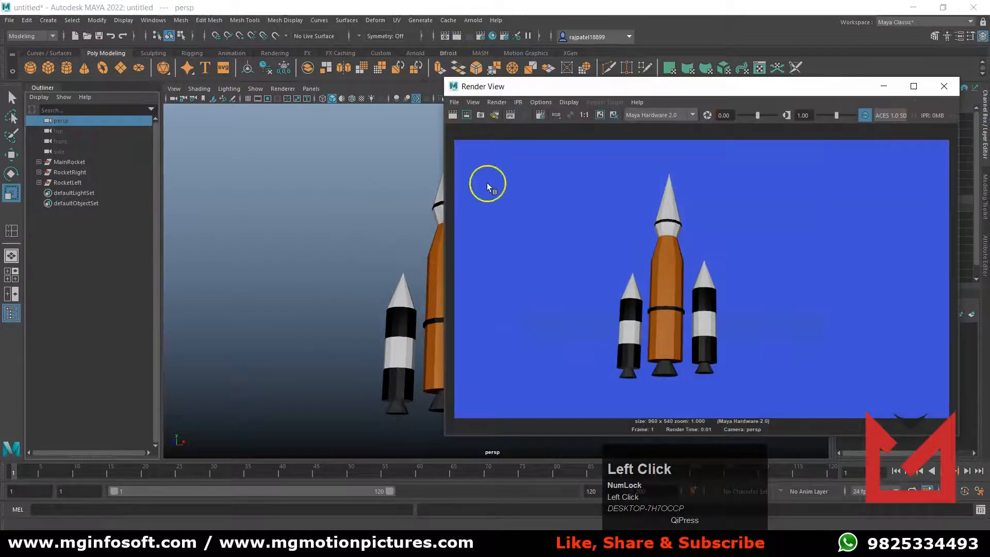
{"action": "scroll", "coordinate": [652, 258], "scroll_direction": "up", "scroll_amount": 1}
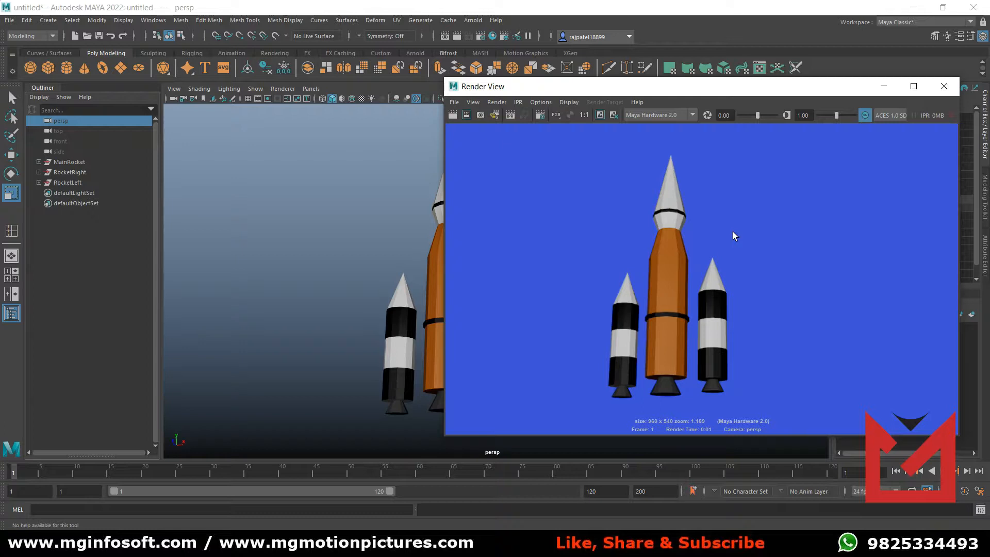
{"action": "left_click", "coordinate": [286, 354]}
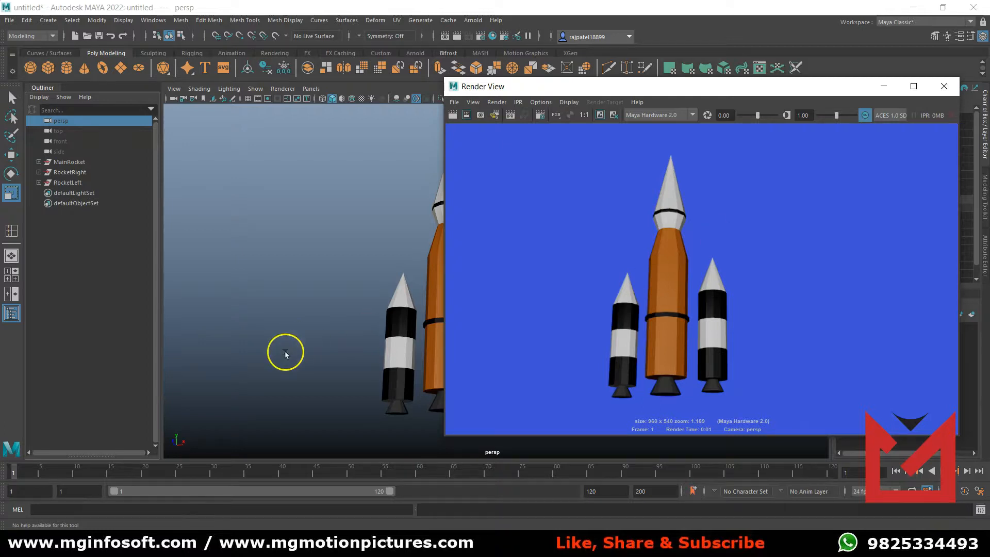